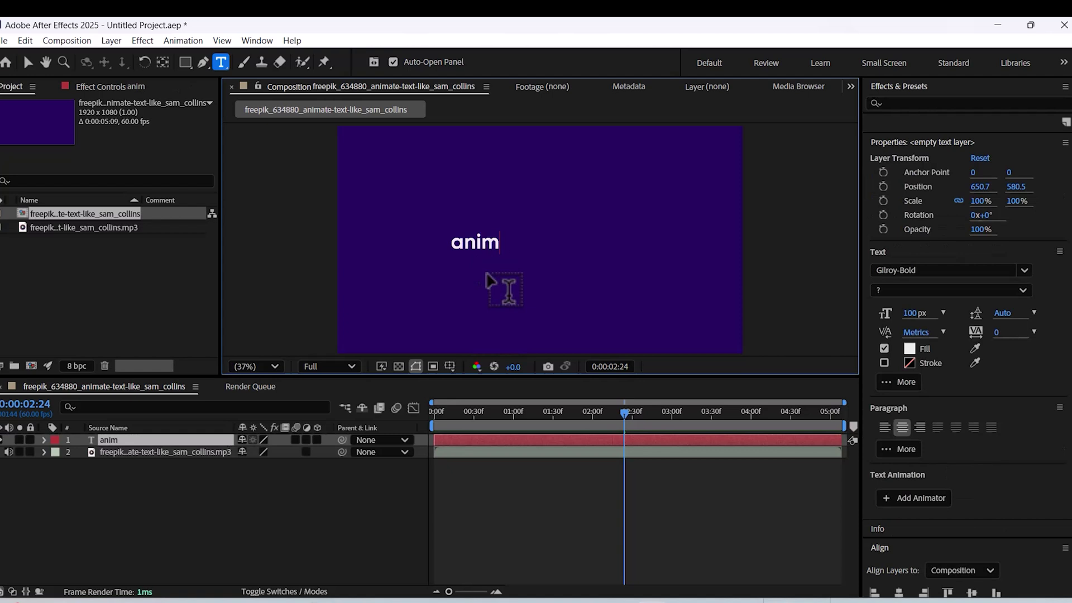
# Step: Finish the new text layer so it reads "animate"
pyautogui.write('ate')
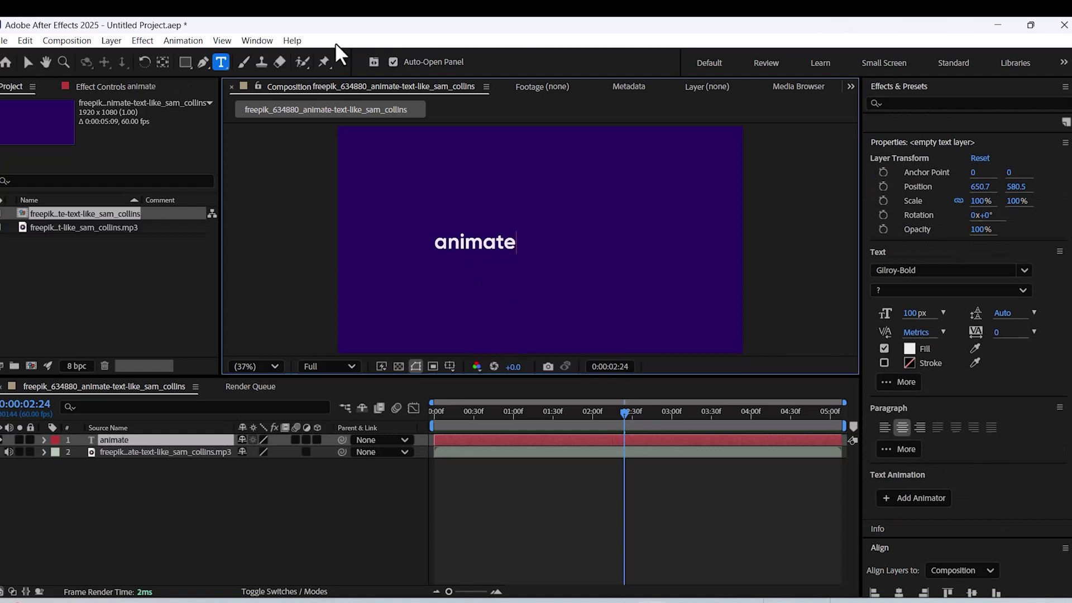
pyautogui.click(27, 61)
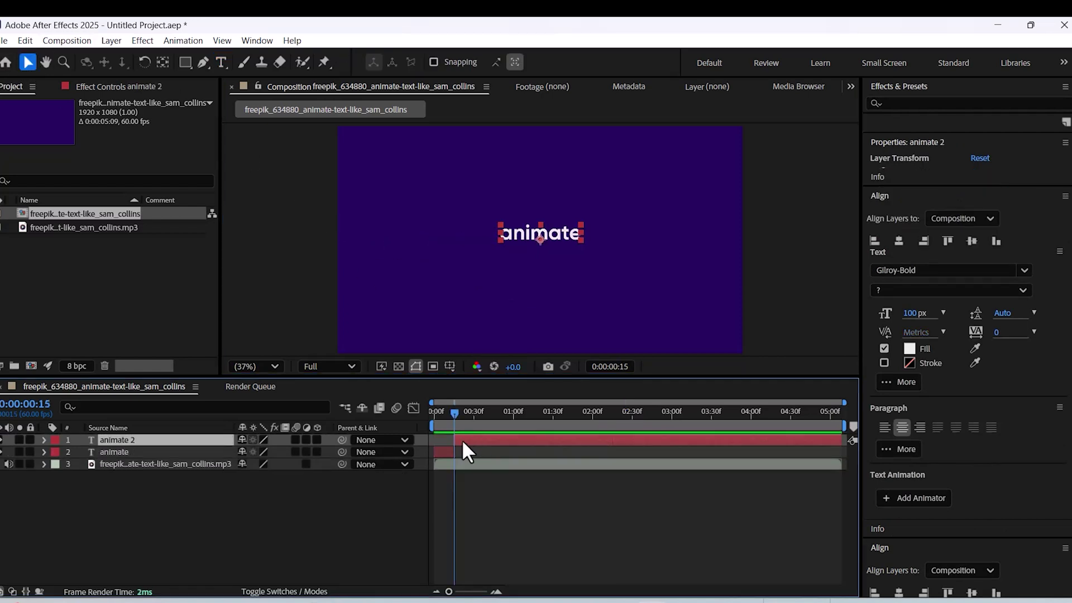
pyautogui.press('Delete')
pyautogui.click(444, 439)
pyautogui.hotkey('ctrl', 'shift', 'd')
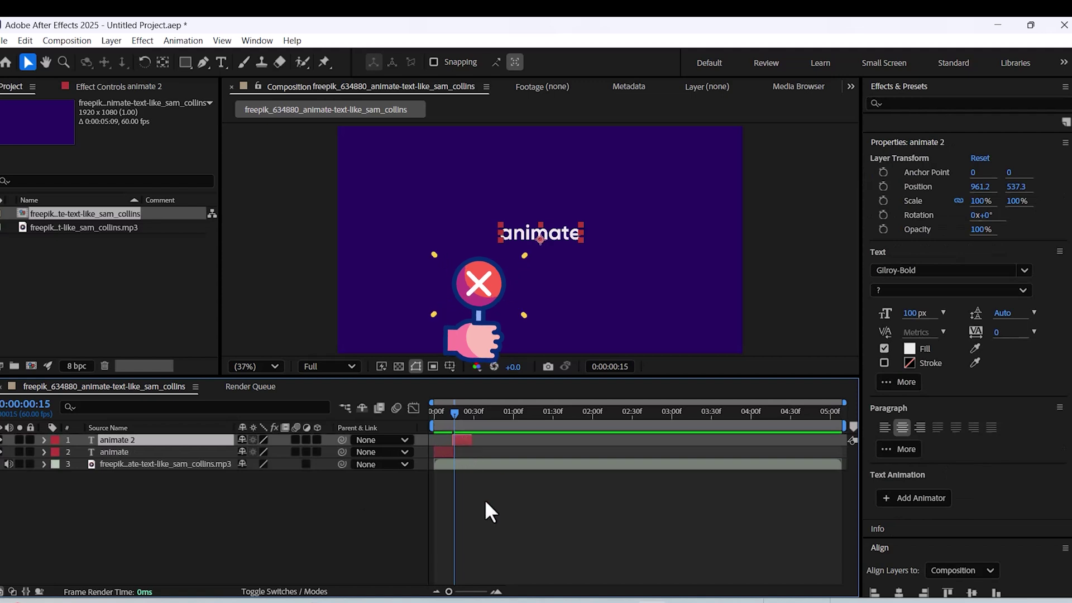
pyautogui.press('Delete')
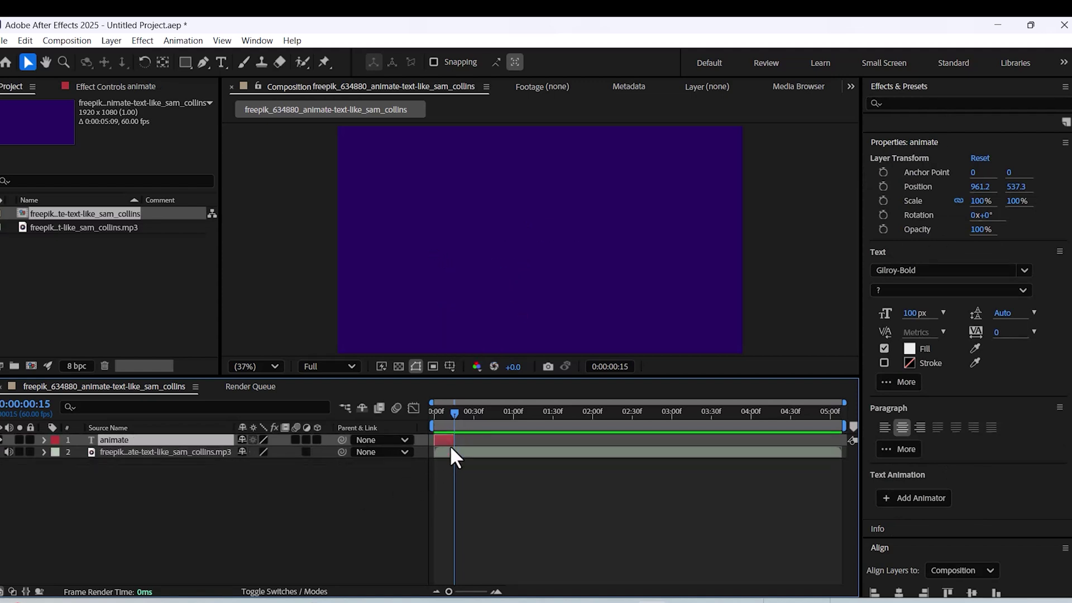
# Step: Extend the animate layer to about 04:30f and set its first Source Text keyframe at 0:00:00:00
pyautogui.moveTo(452, 441); pyautogui.dragTo(792, 442)
pyautogui.click(44, 440)
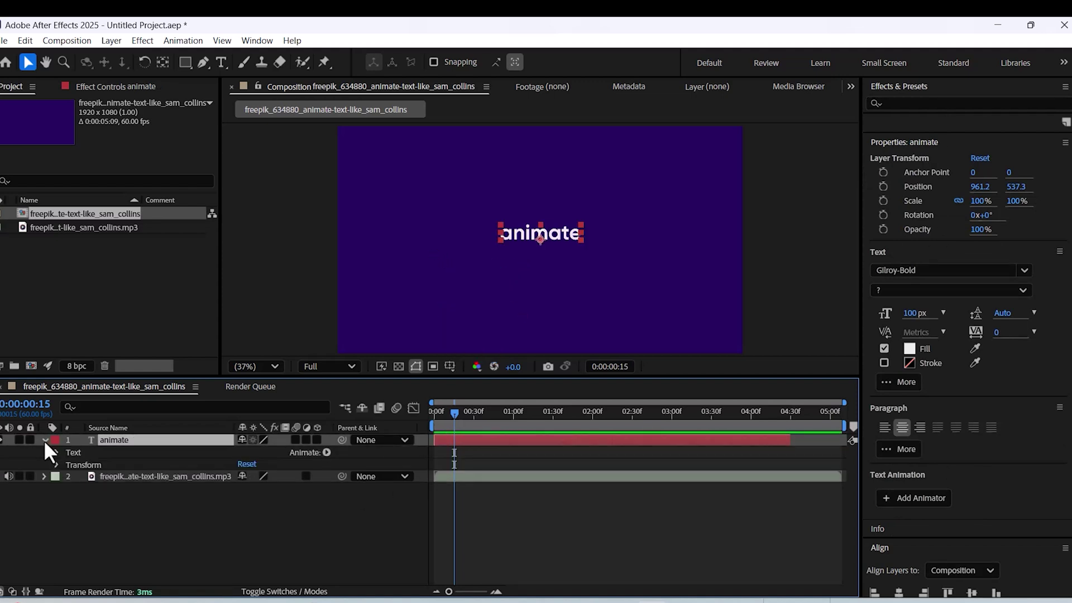
pyautogui.click(58, 452)
pyautogui.moveTo(453, 415); pyautogui.dragTo(434, 414)
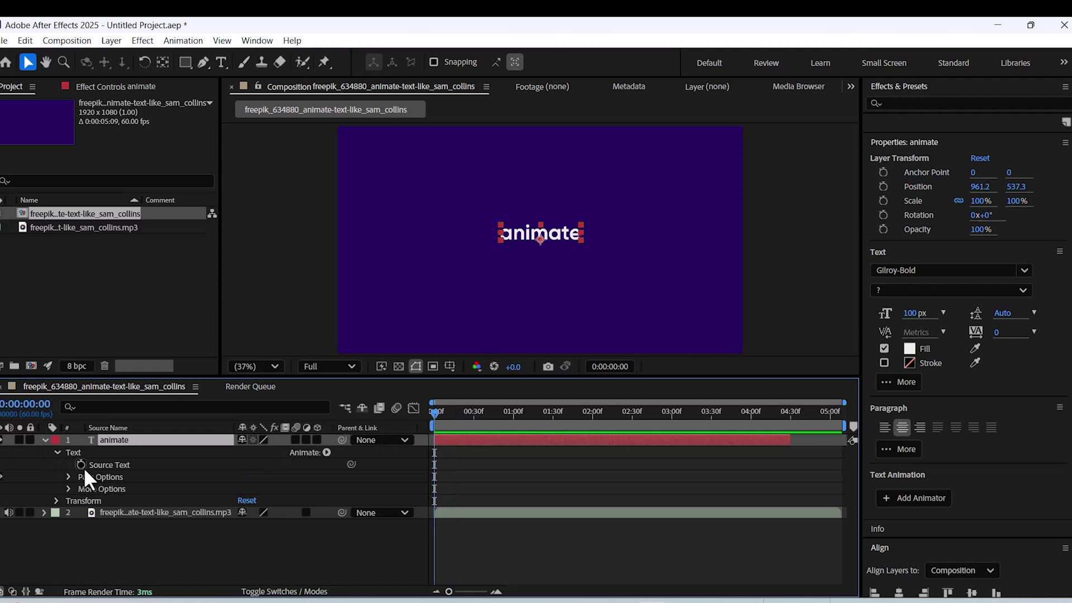
pyautogui.click(80, 464)
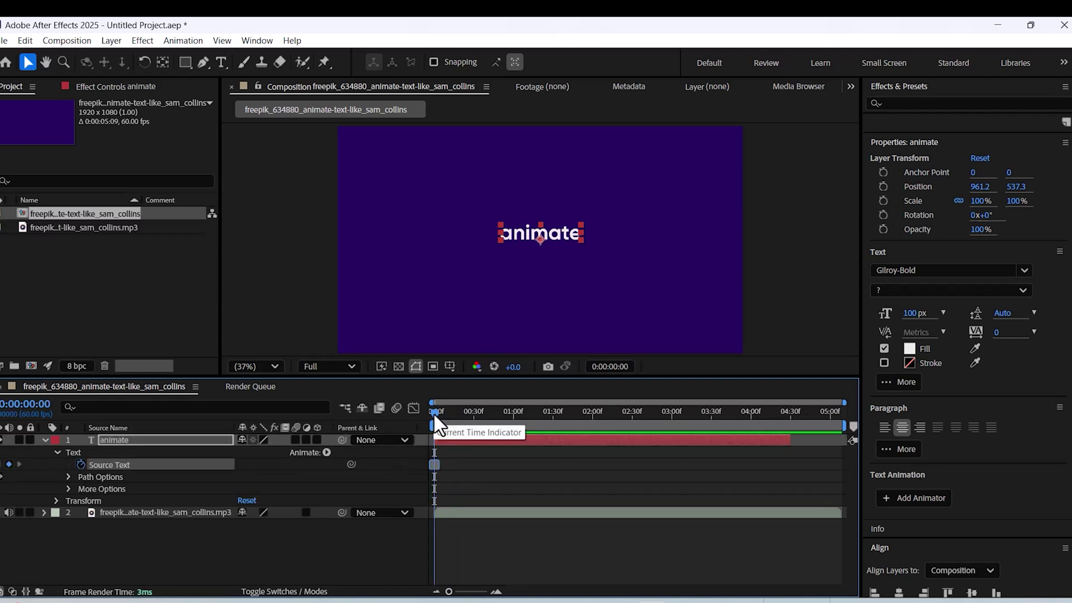
# Step: Keyframe the animate layer's Source Text as "text" at 0:00:00:22 and "like" at 0:00:00:44
pyautogui.moveTo(436, 416); pyautogui.dragTo(462, 421)
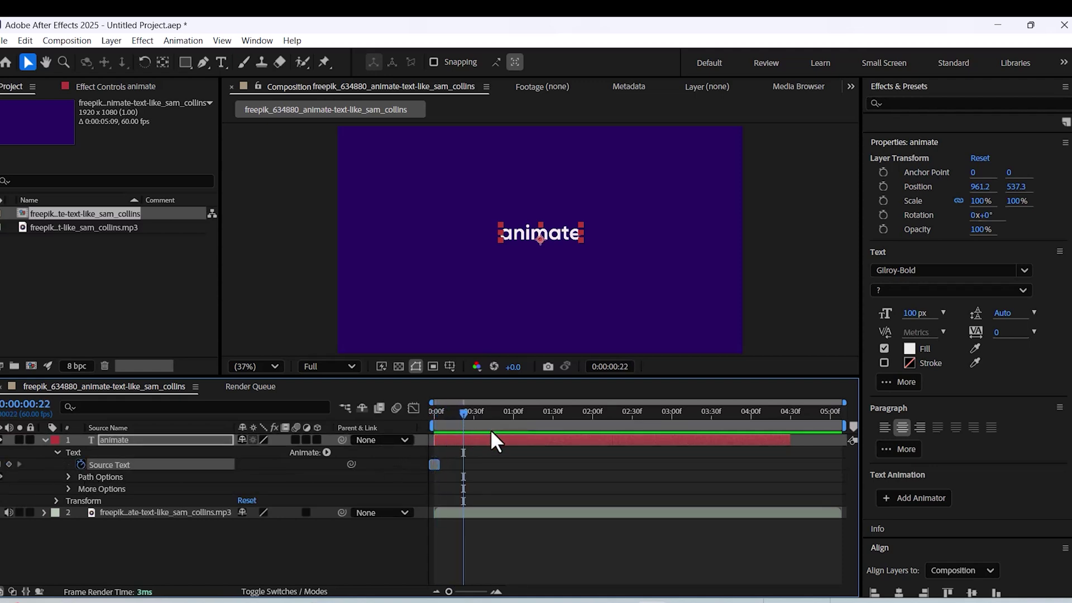
pyautogui.doubleClick(527, 231)
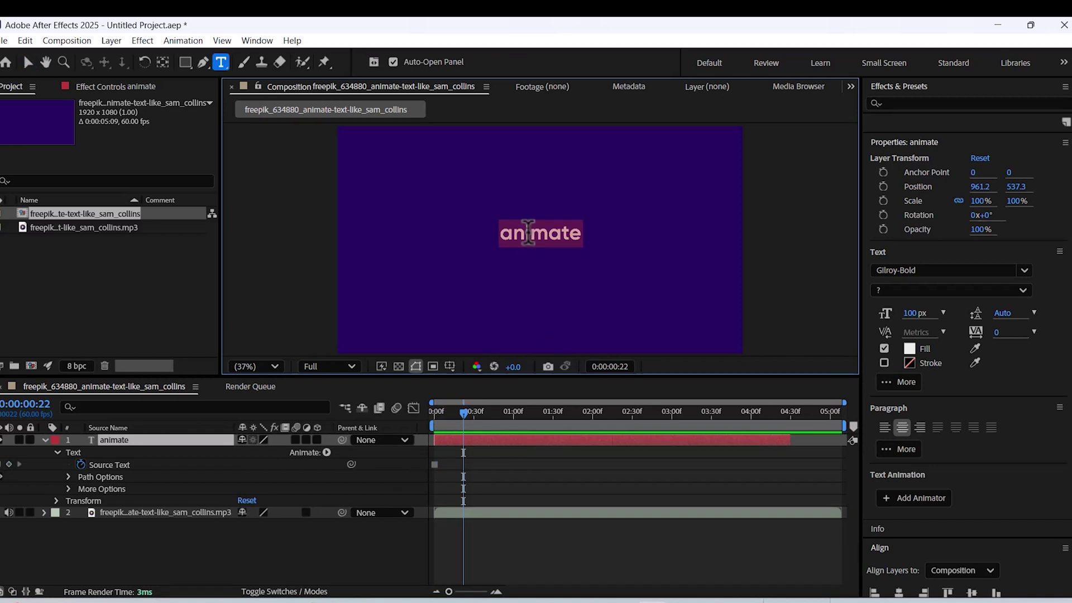
pyautogui.write('text')
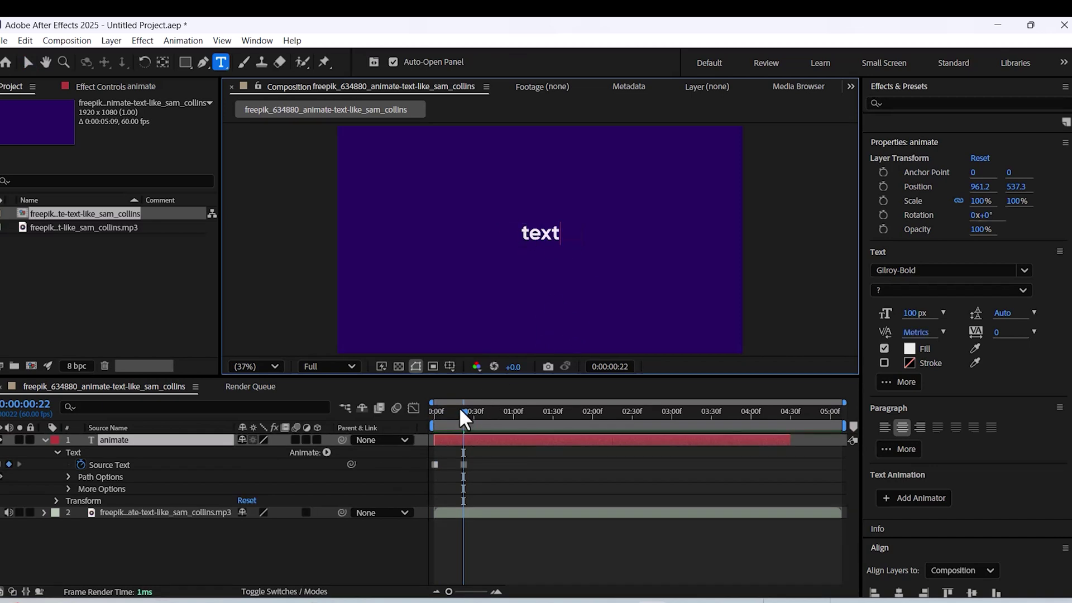
pyautogui.moveTo(461, 410); pyautogui.dragTo(492, 420)
pyautogui.doubleClick(536, 234)
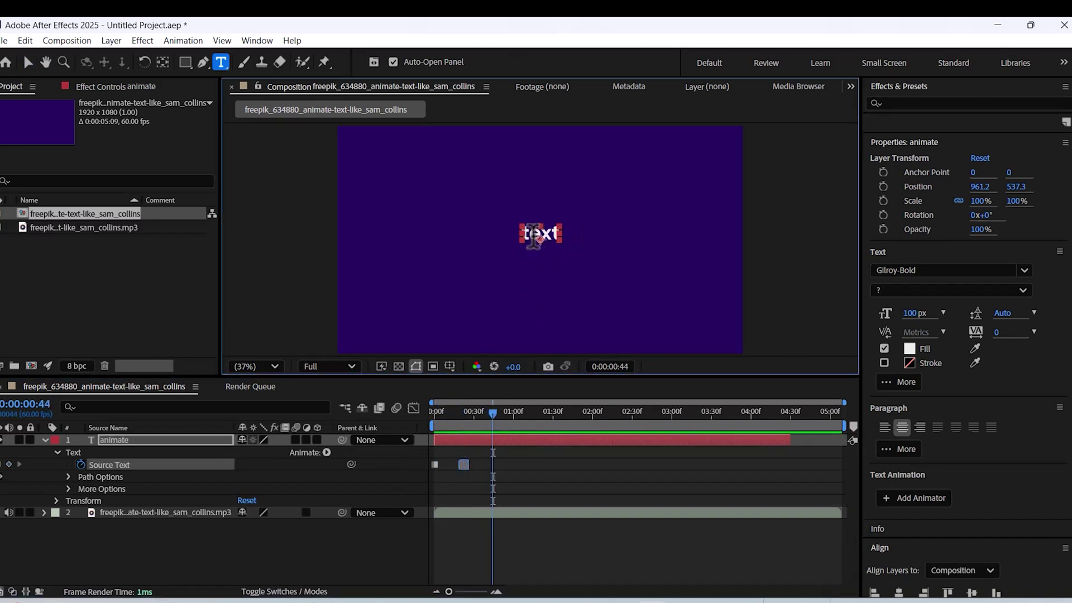
pyautogui.write('like')
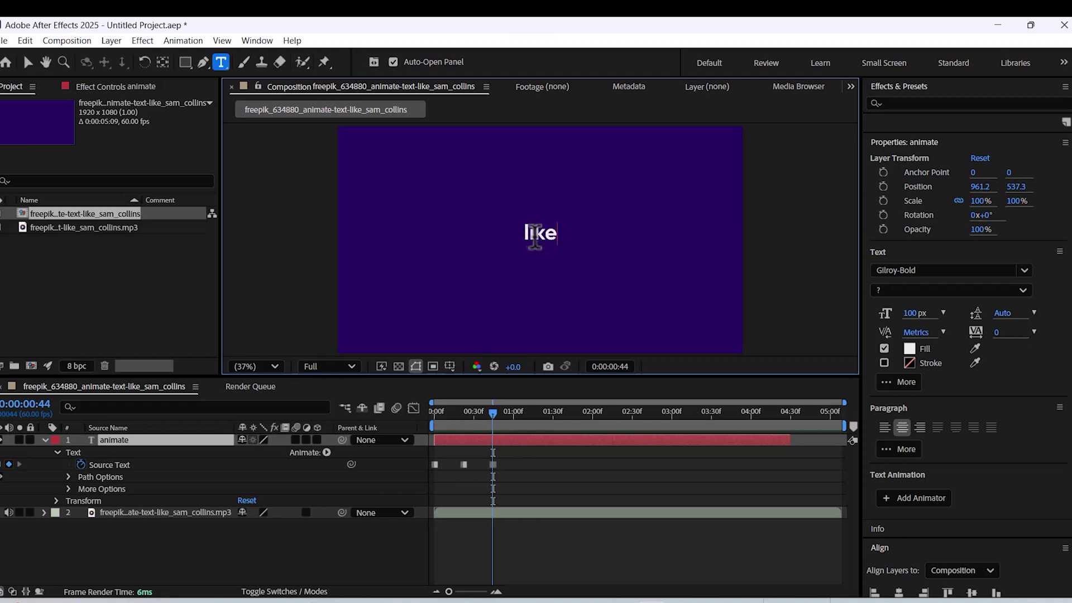
# Step: Keyframe the Source Text as "apple" at 0:00:01:05 and deselect the layer
pyautogui.moveTo(501, 417); pyautogui.dragTo(519, 414)
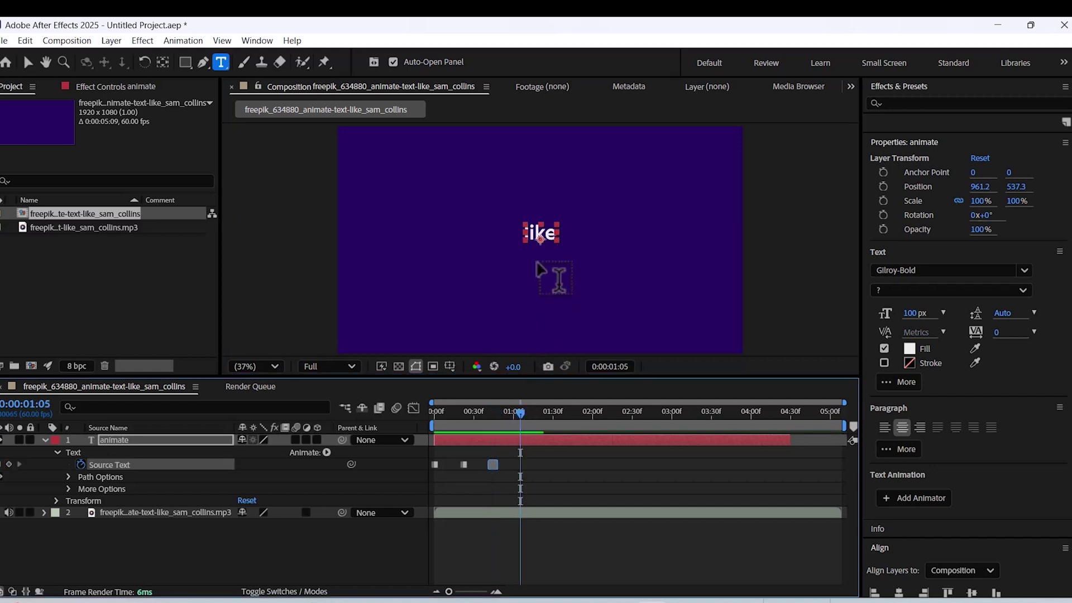
pyautogui.doubleClick(537, 234)
pyautogui.write('appl')
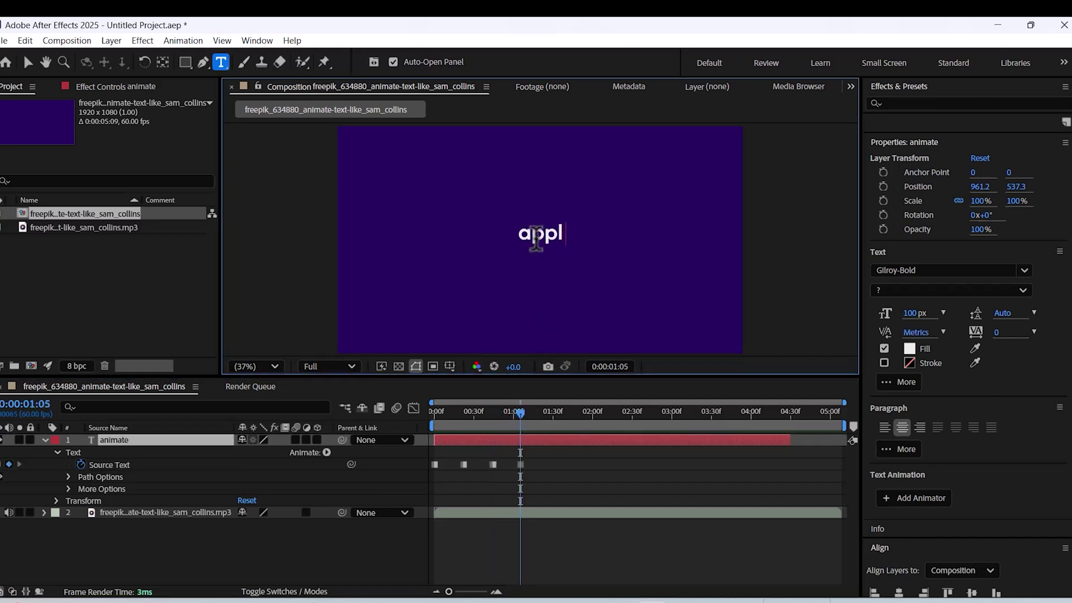
pyautogui.write('e')
pyautogui.click(549, 551)
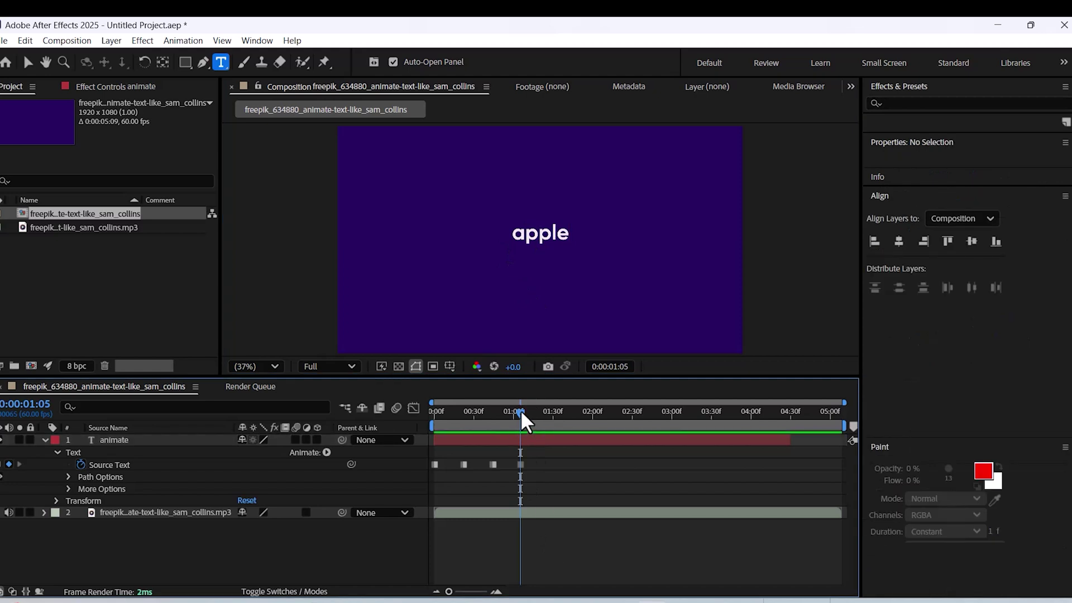
# Step: Preview the word sequence against the audio and shift the "apple" keyframe to about 0:00:01:12
pyautogui.moveTo(520, 411); pyautogui.dragTo(363, 433)
pyautogui.press('space')
pyautogui.press('space')
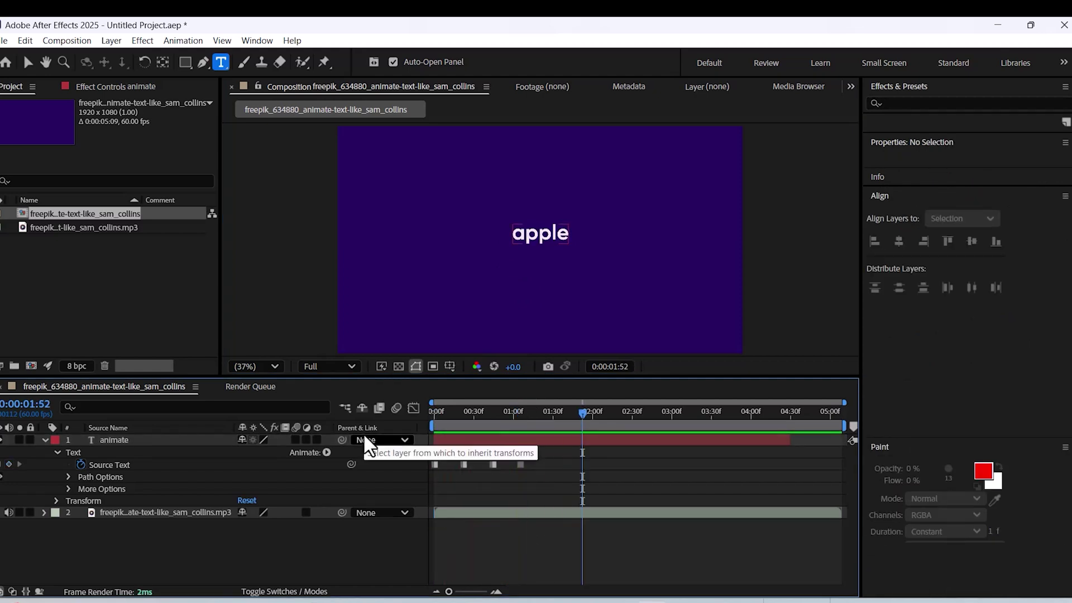
pyautogui.moveTo(521, 465); pyautogui.dragTo(529, 464)
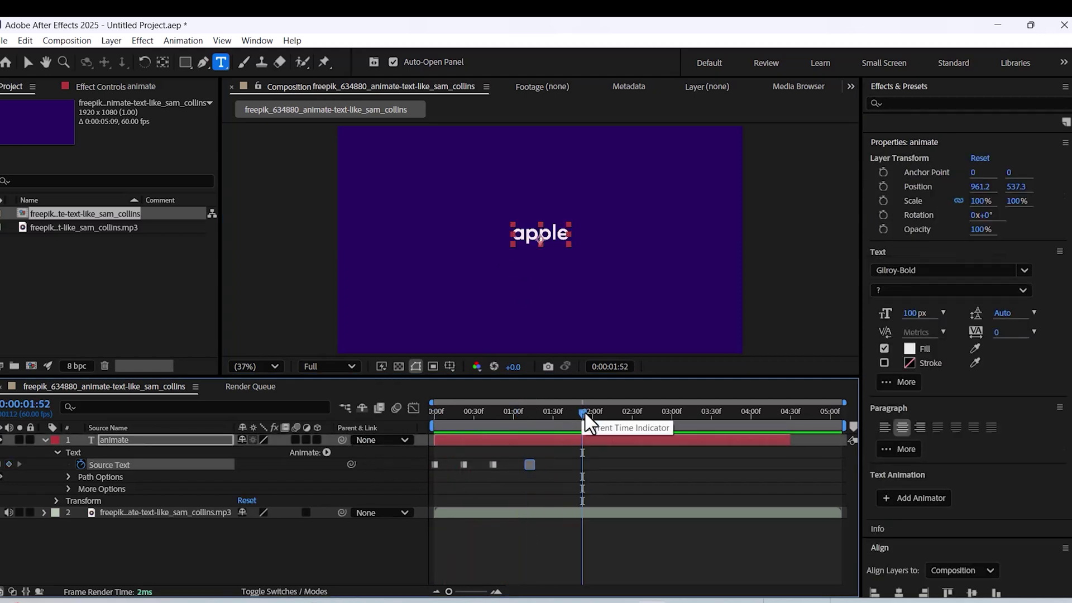
pyautogui.press('space')
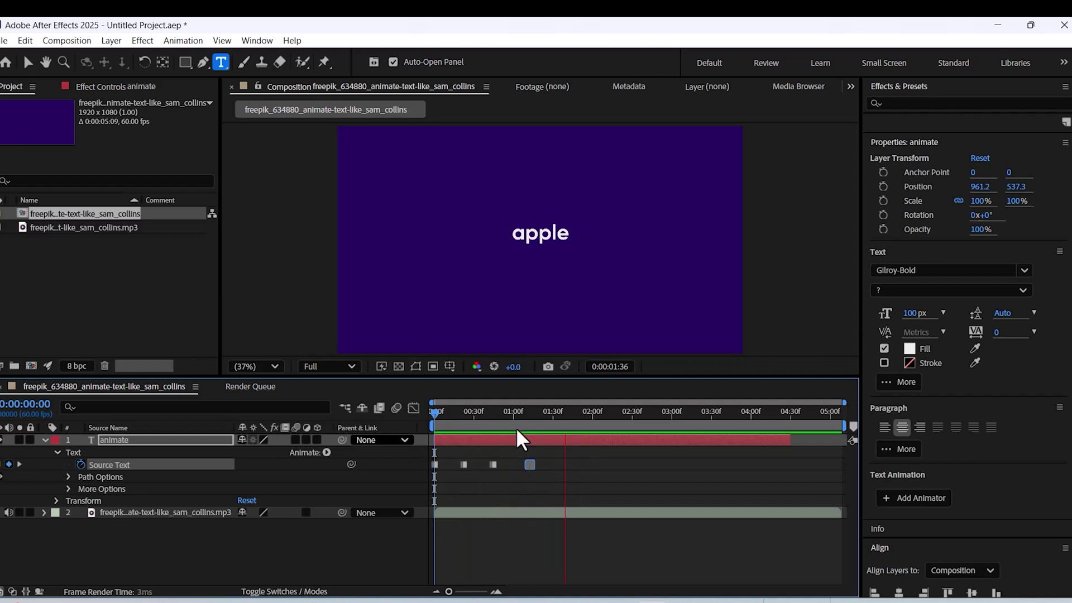
pyautogui.press('space')
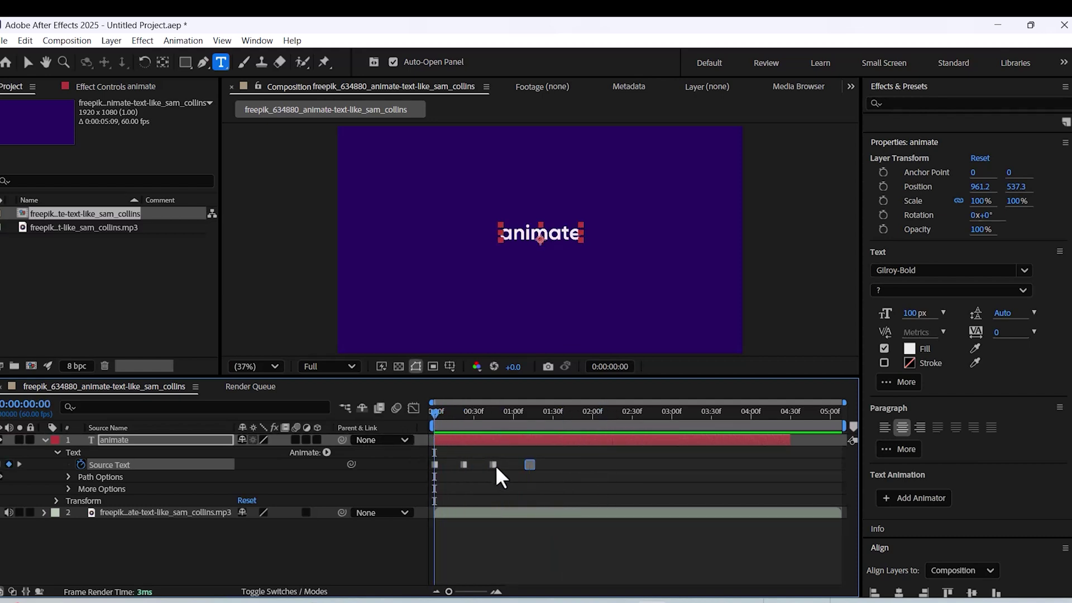
# Step: Delay the "text" and "like" keyframes by a few frames and preview the timing with the audio
pyautogui.moveTo(495, 465); pyautogui.dragTo(500, 466)
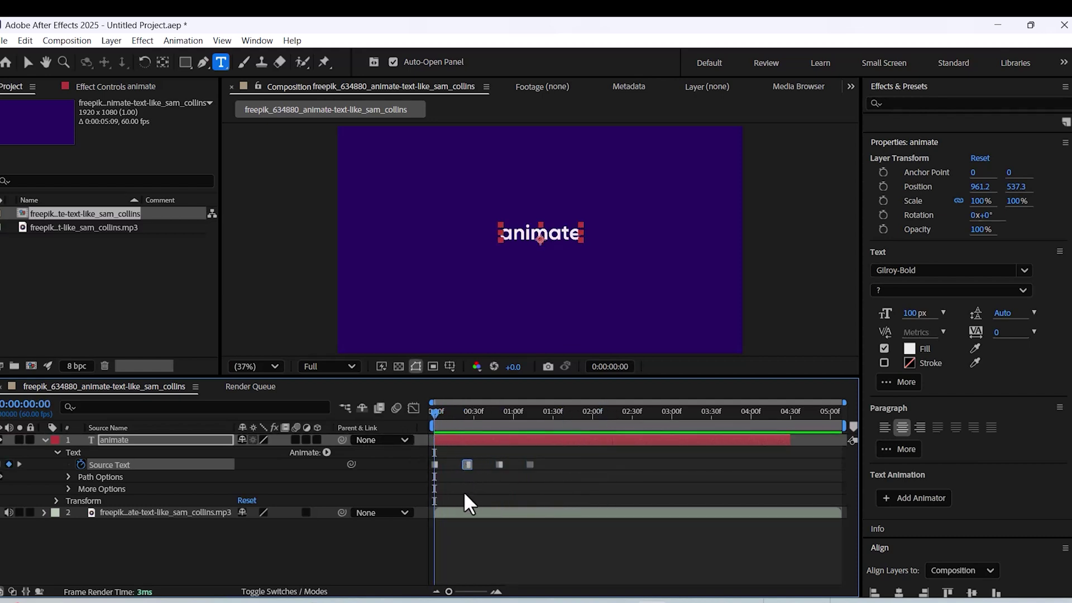
pyautogui.press('space')
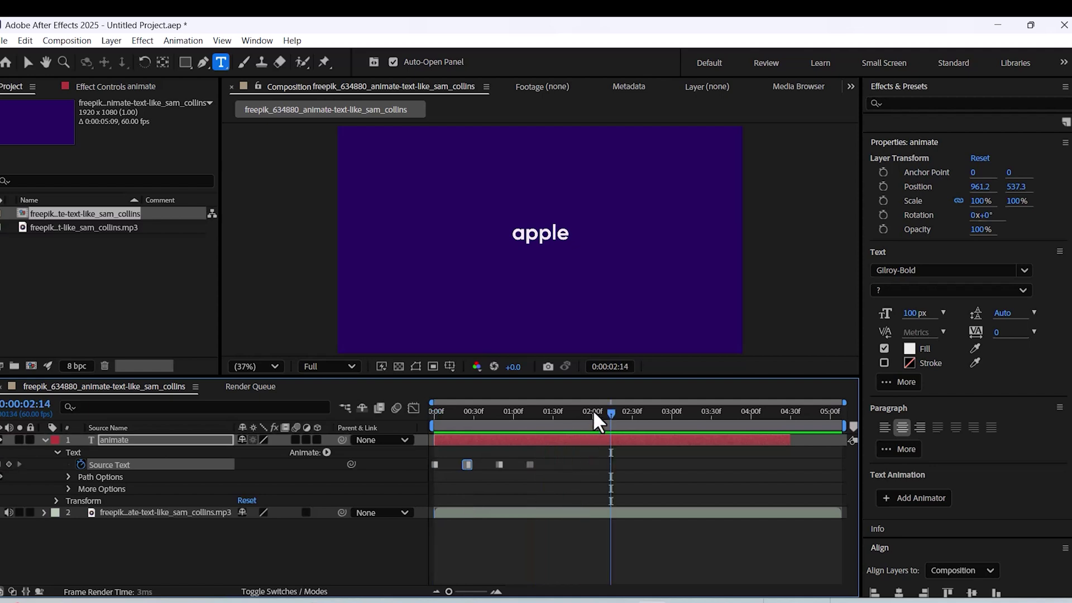
pyautogui.press('space')
pyautogui.press('space')
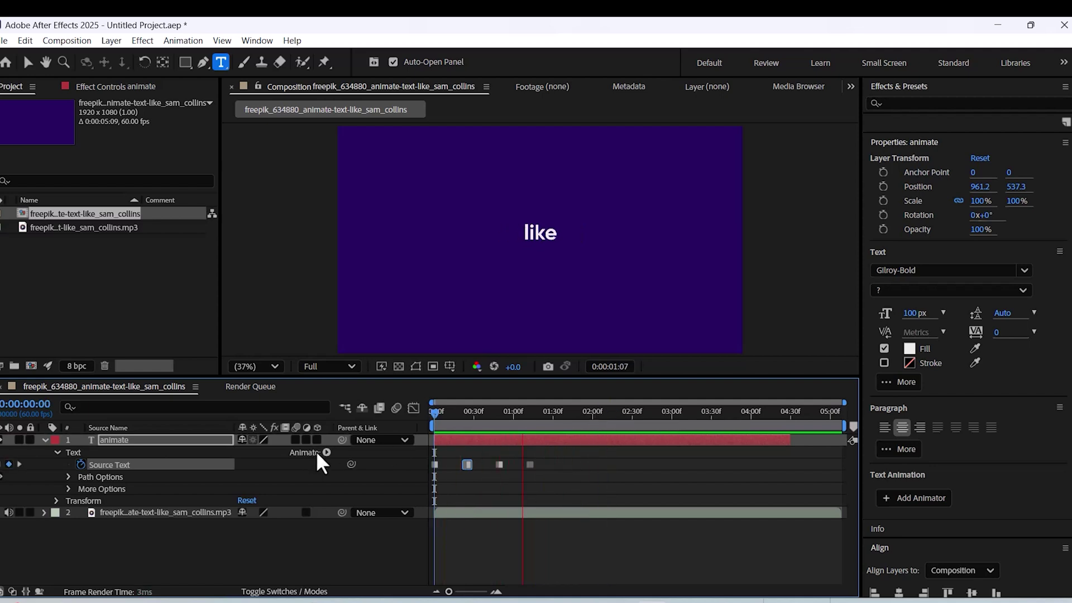
# Step: Trim the end of the animate layer to about 0:00:01:15, just past the "apple" keyframe
pyautogui.press('space')
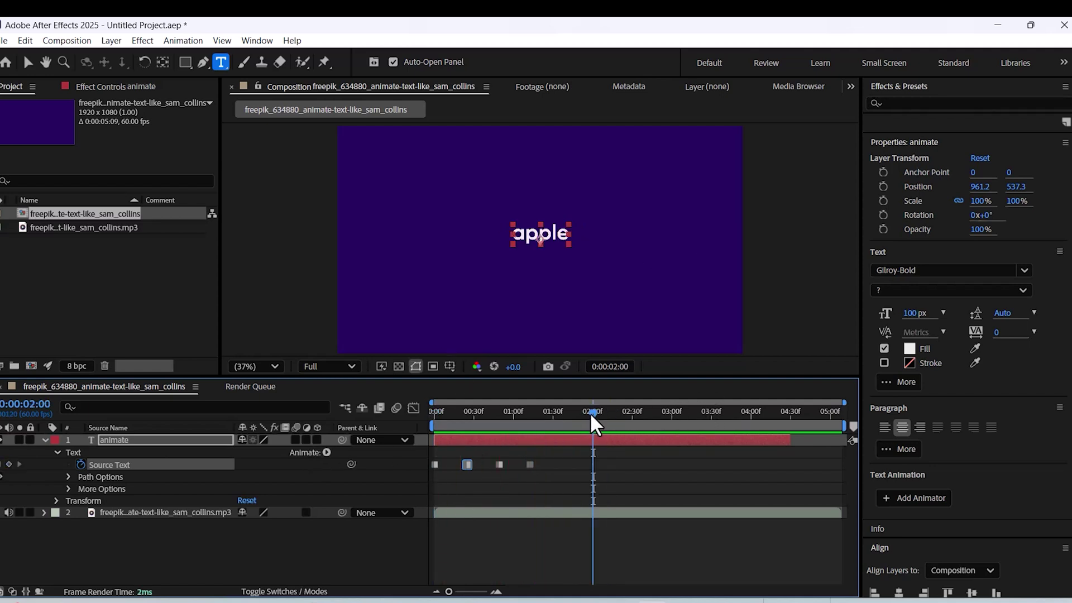
pyautogui.press('space')
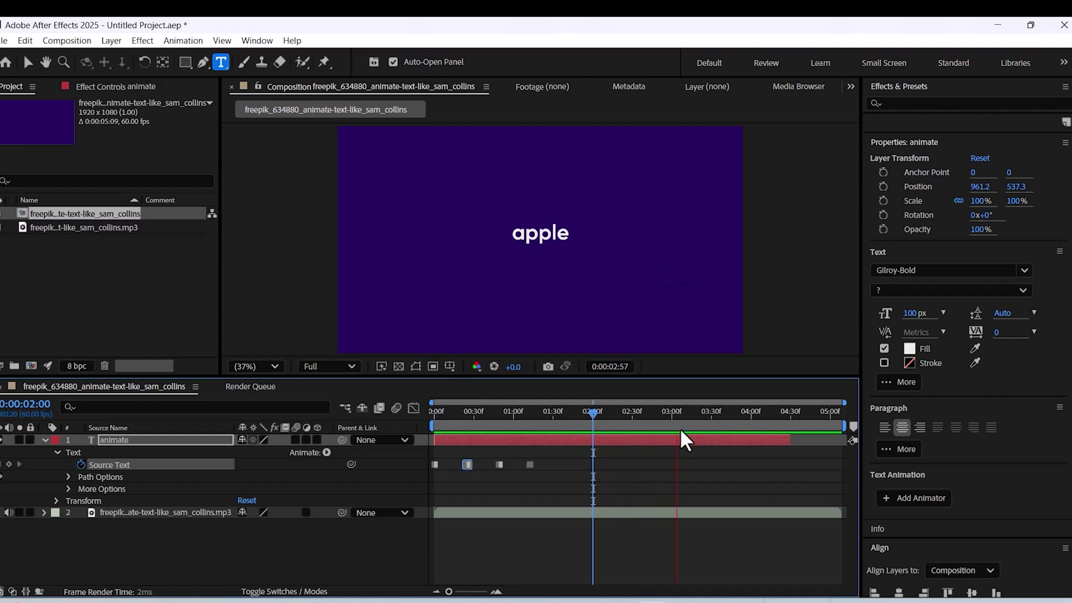
pyautogui.moveTo(732, 414); pyautogui.dragTo(531, 431)
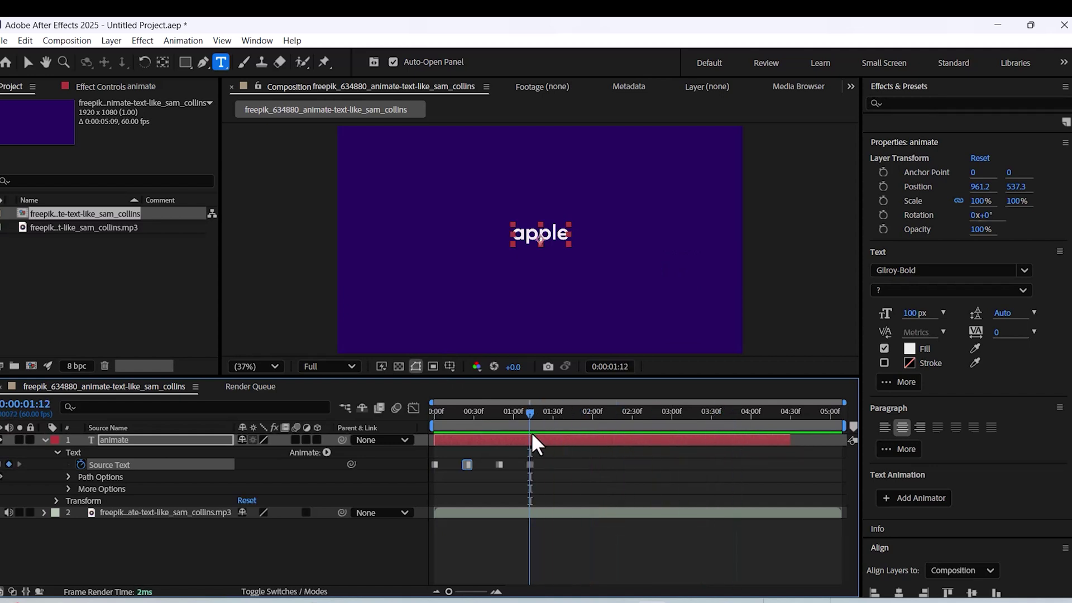
pyautogui.press('space')
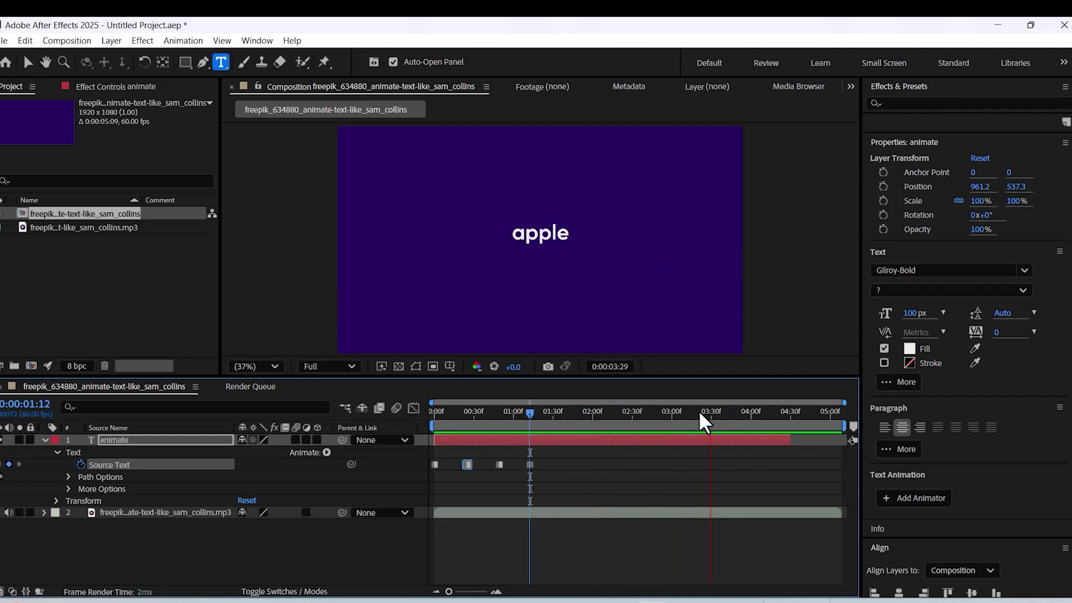
pyautogui.moveTo(745, 419); pyautogui.dragTo(534, 445)
pyautogui.moveTo(792, 437); pyautogui.dragTo(536, 441)
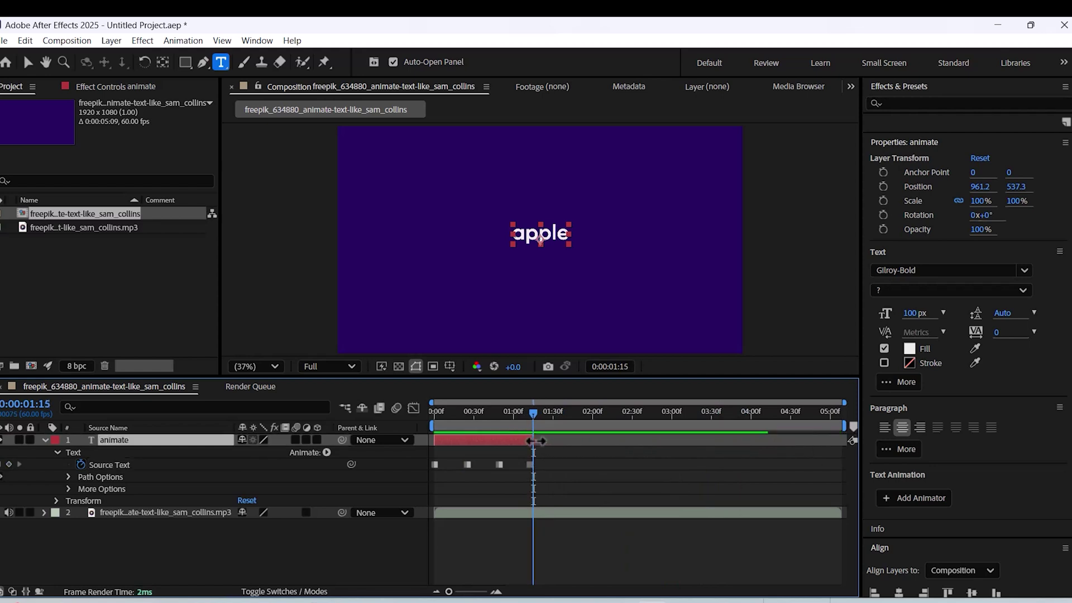
# Step: Preview the four words from the start and set the end of the animate layer to about 0:00:01:34
pyautogui.press('space')
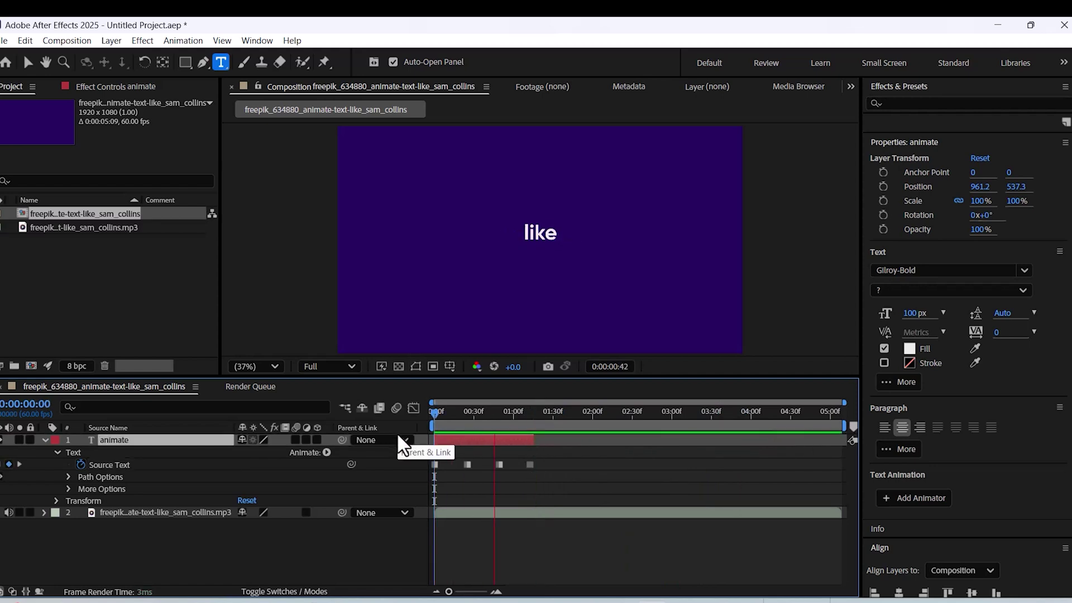
pyautogui.moveTo(601, 425); pyautogui.dragTo(394, 432)
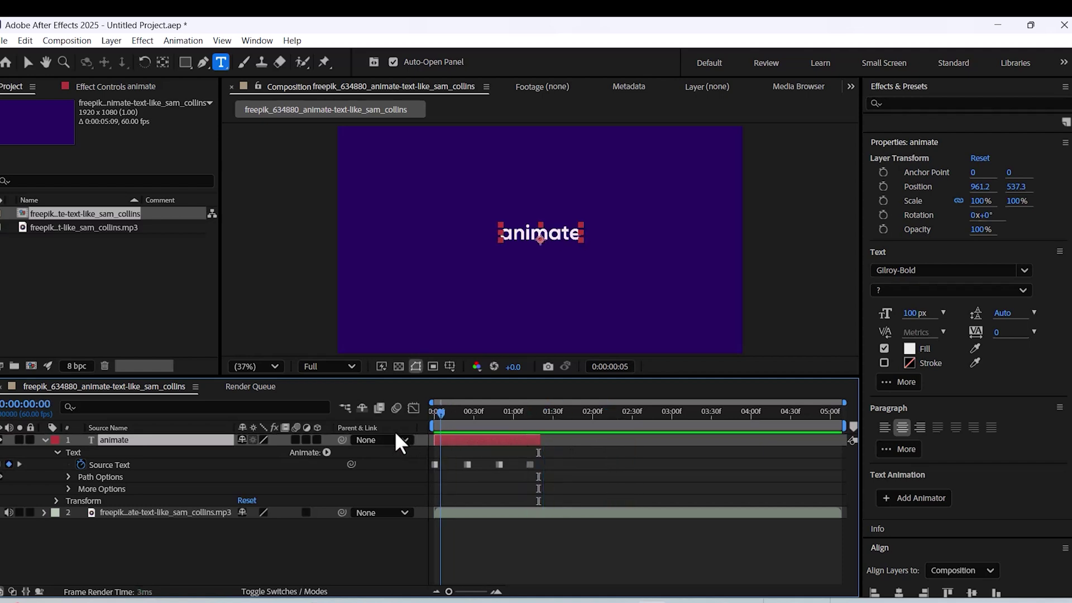
pyautogui.press('space')
pyautogui.press('space')
pyautogui.press('space')
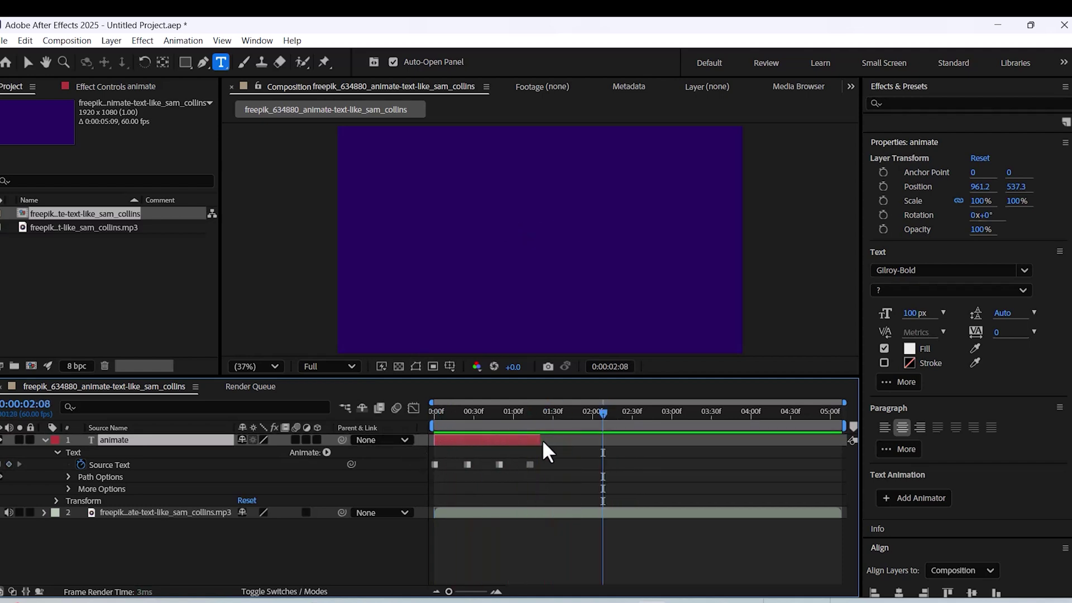
pyautogui.moveTo(541, 440); pyautogui.dragTo(556, 445)
pyautogui.moveTo(604, 411); pyautogui.dragTo(394, 458)
pyautogui.press('space')
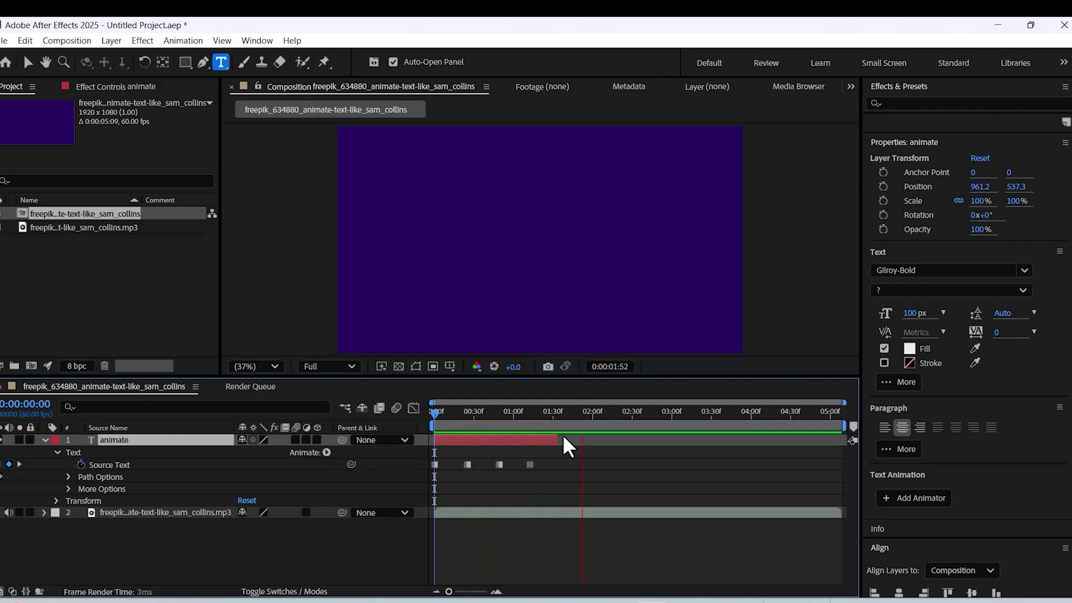
pyautogui.press('space')
# Step: Duplicate the animate layer, start the copy at 0:00:01:34 directly after the original, and preview it
pyautogui.moveTo(595, 418); pyautogui.dragTo(559, 417)
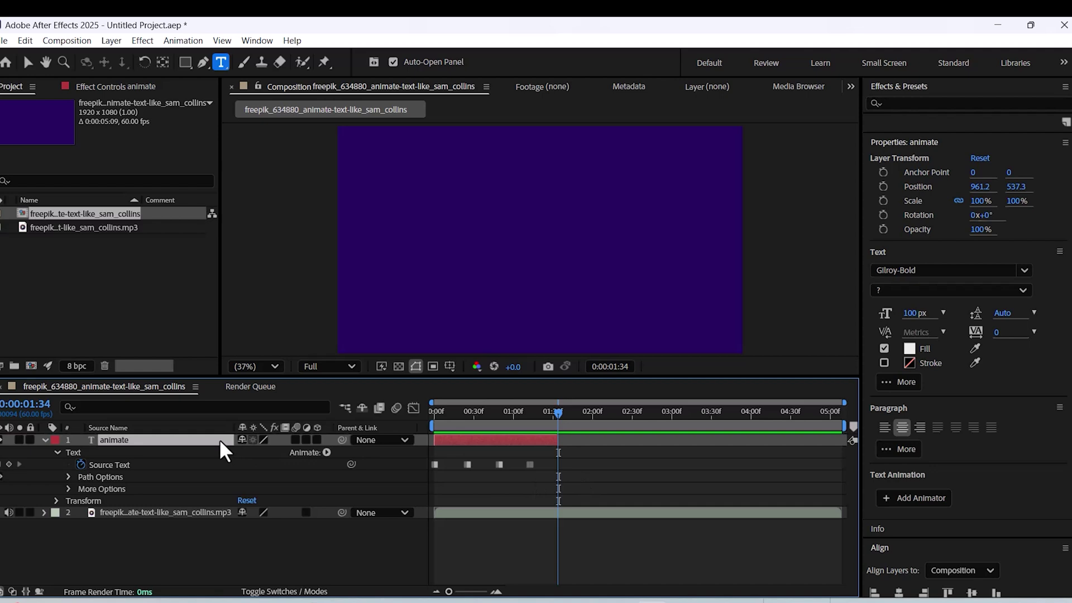
pyautogui.hotkey('ctrl', 'd')
pyautogui.moveTo(481, 439); pyautogui.dragTo(615, 439)
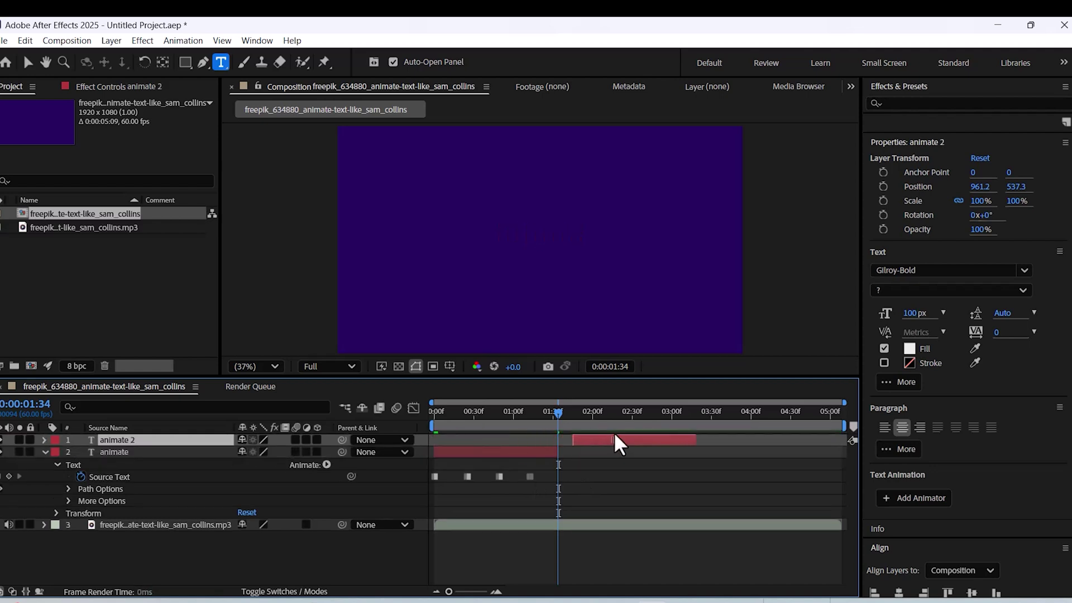
pyautogui.click(576, 418)
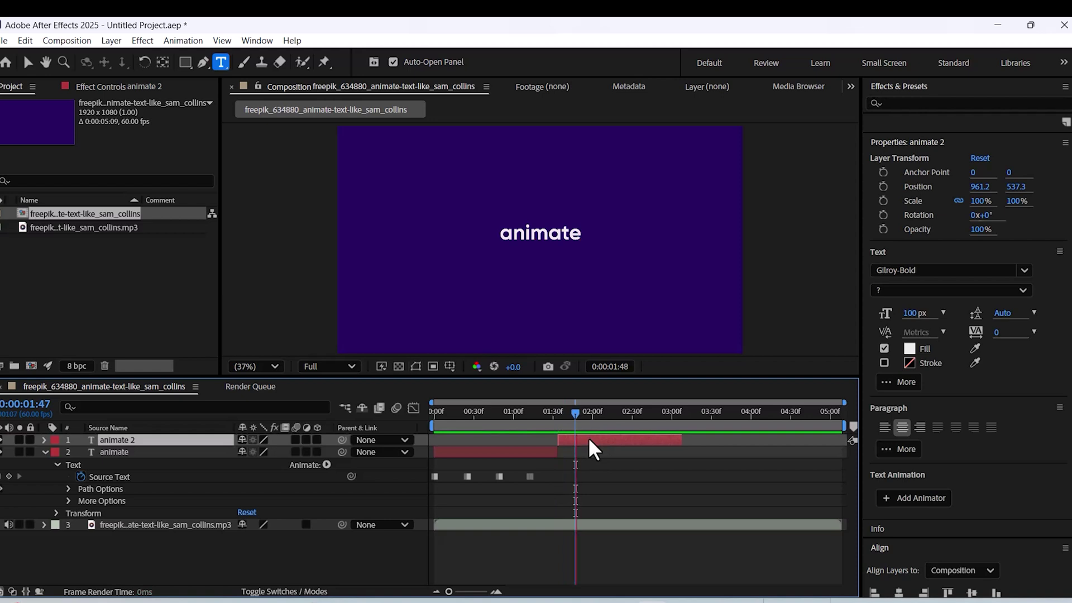
pyautogui.press('space')
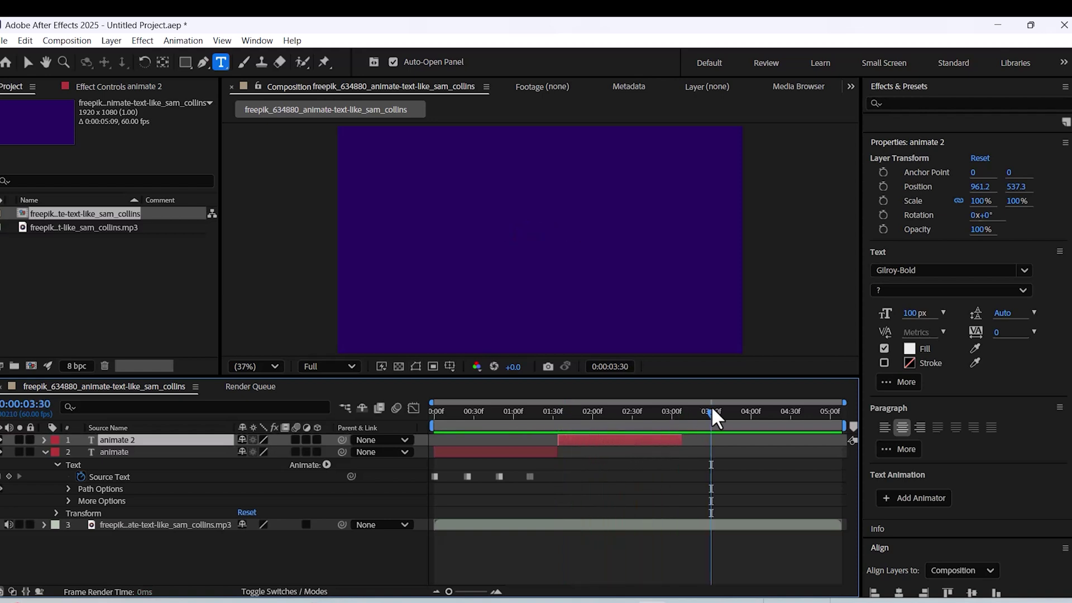
# Step: Replace the word "text" in the animate 2 layer at 0:00:02:08 with "smooth and elegant"
pyautogui.click(603, 413)
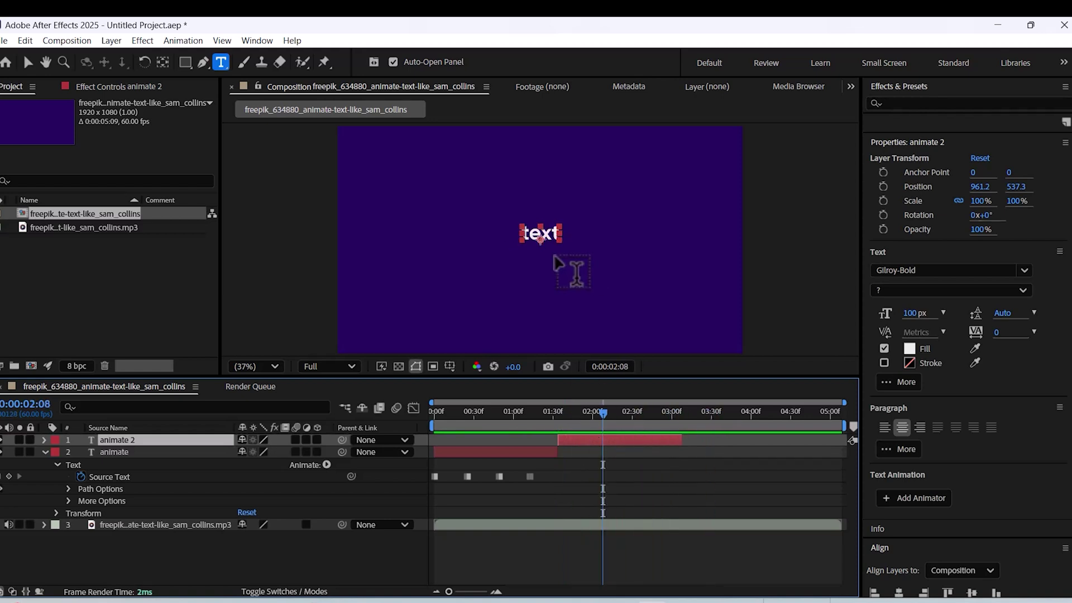
pyautogui.doubleClick(538, 234)
pyautogui.write('s')
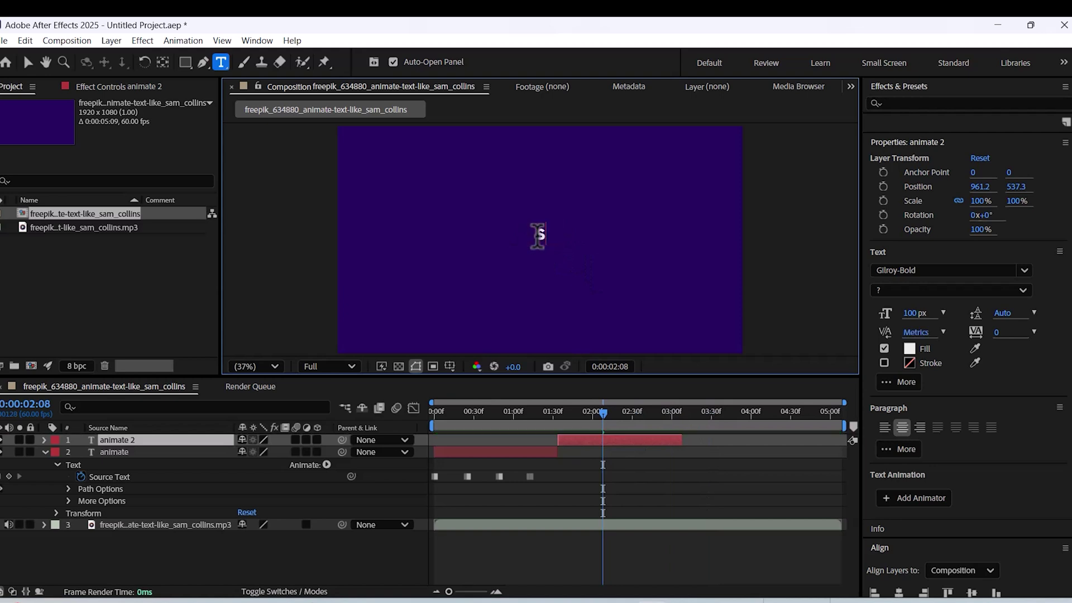
pyautogui.write('mooth and ele')
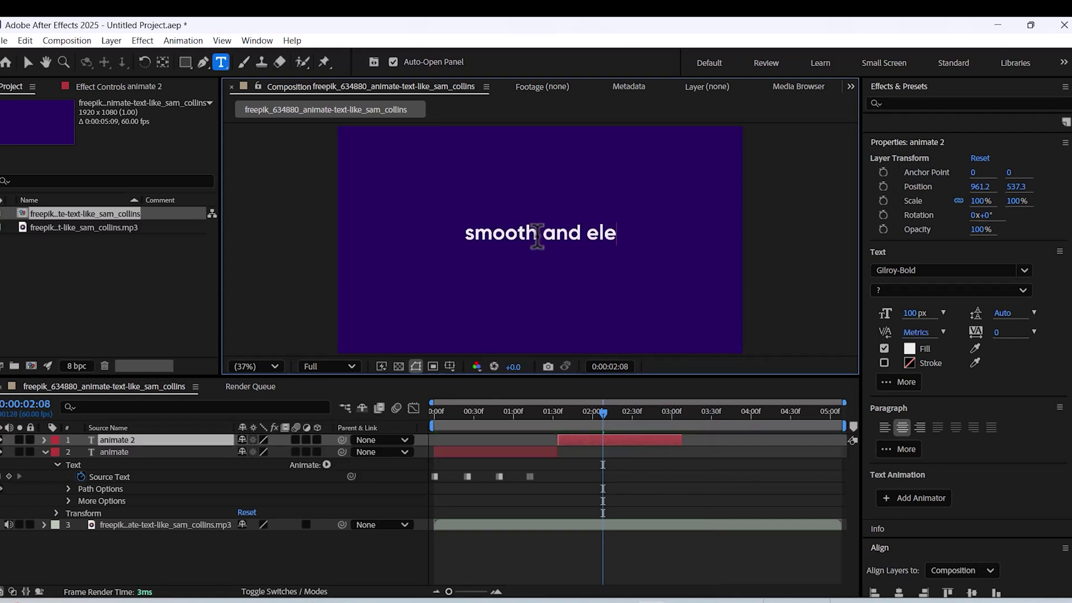
pyautogui.write('gant')
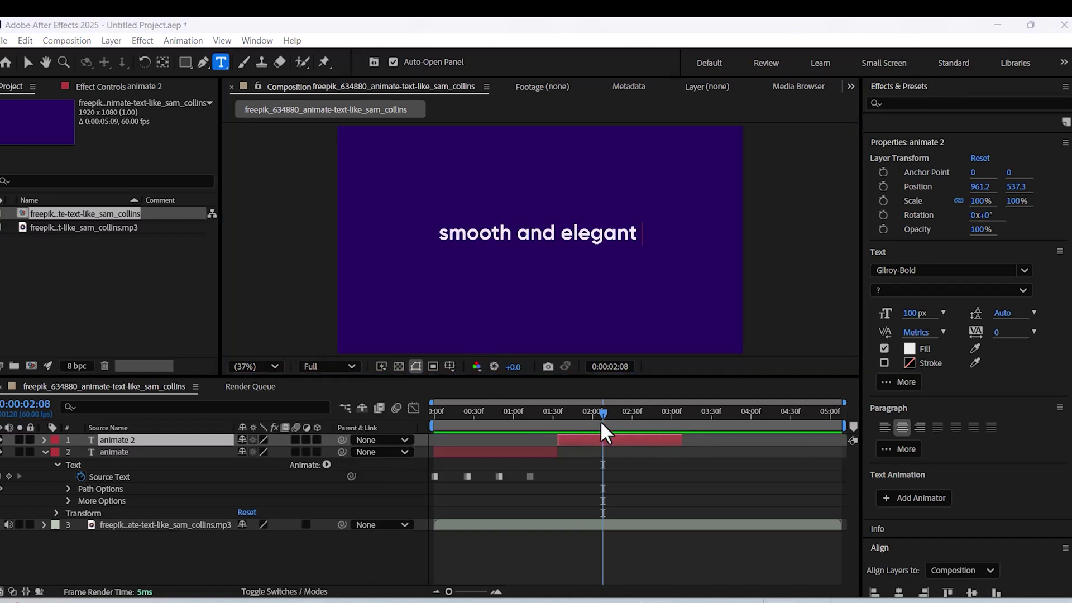
# Step: Preview the transition from the first layer to the animate 2 layer, starting at about 0:00:01:32
pyautogui.moveTo(604, 414); pyautogui.dragTo(555, 421)
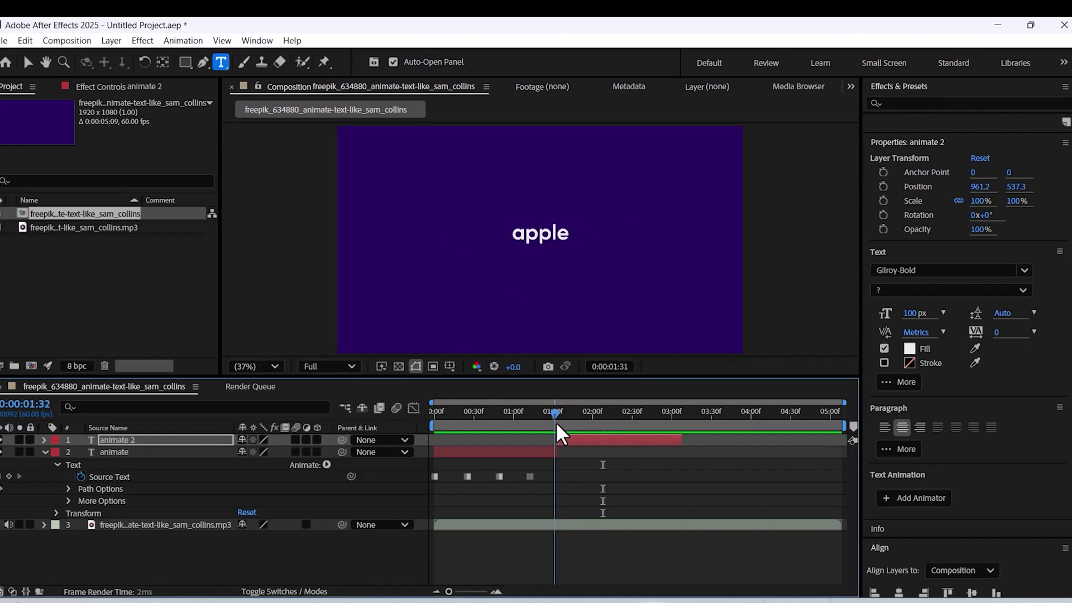
pyautogui.press('space')
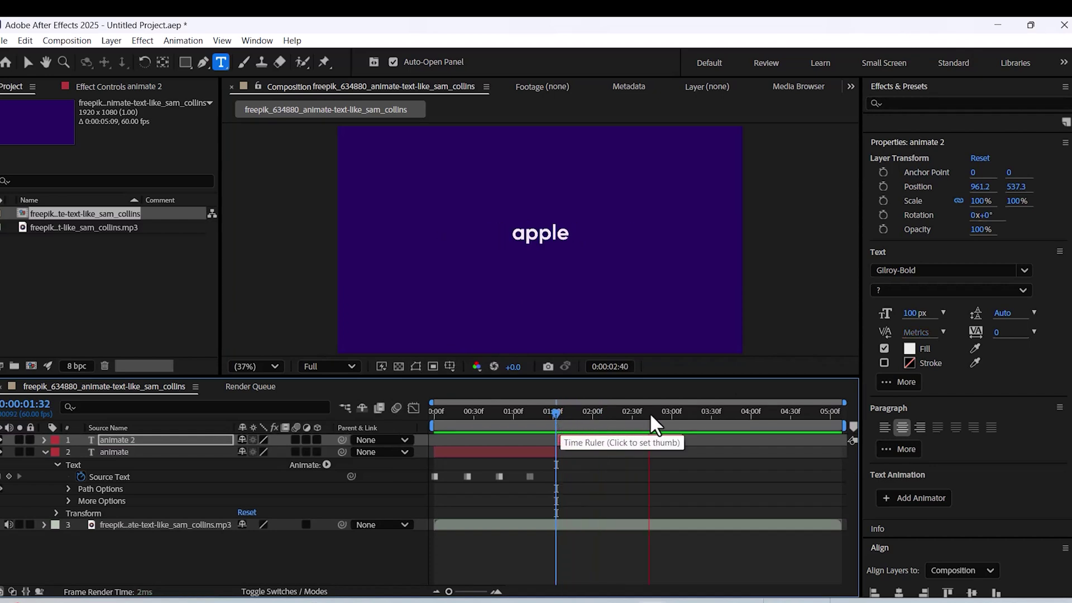
pyautogui.press('space')
pyautogui.moveTo(685, 407); pyautogui.dragTo(620, 426)
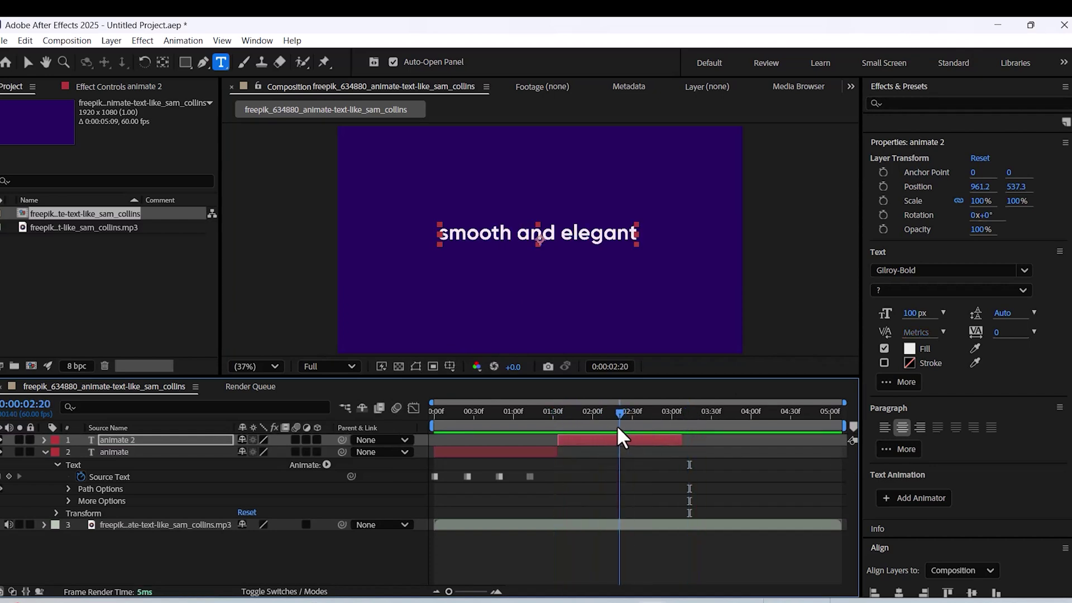
# Step: Reveal the Source Text keyframes of the animate 2 layer and delete all of them
pyautogui.click(609, 440)
pyautogui.press('u')
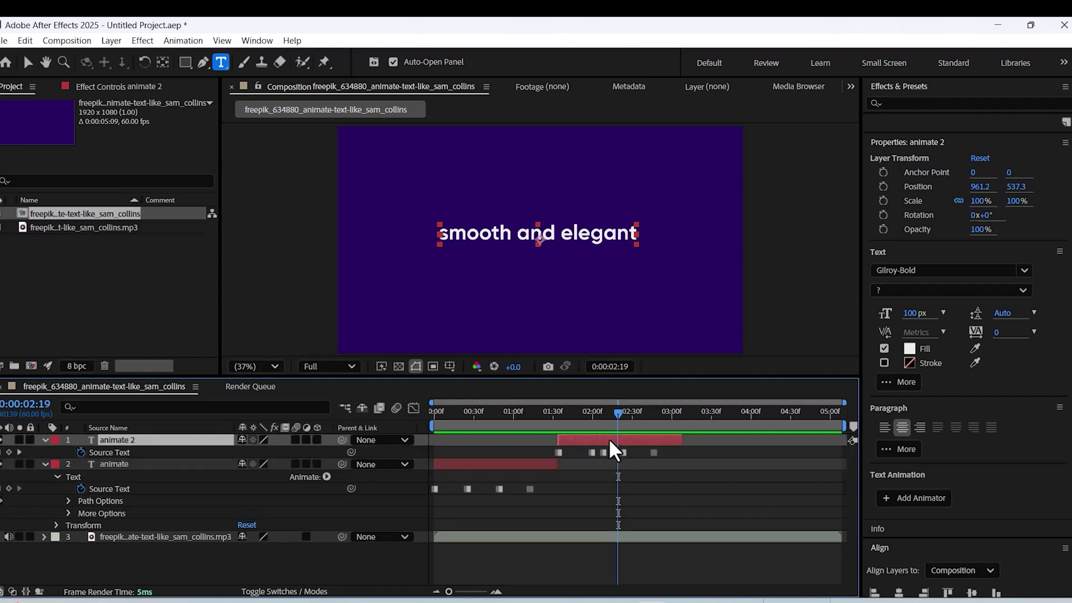
pyautogui.moveTo(664, 450); pyautogui.dragTo(563, 463)
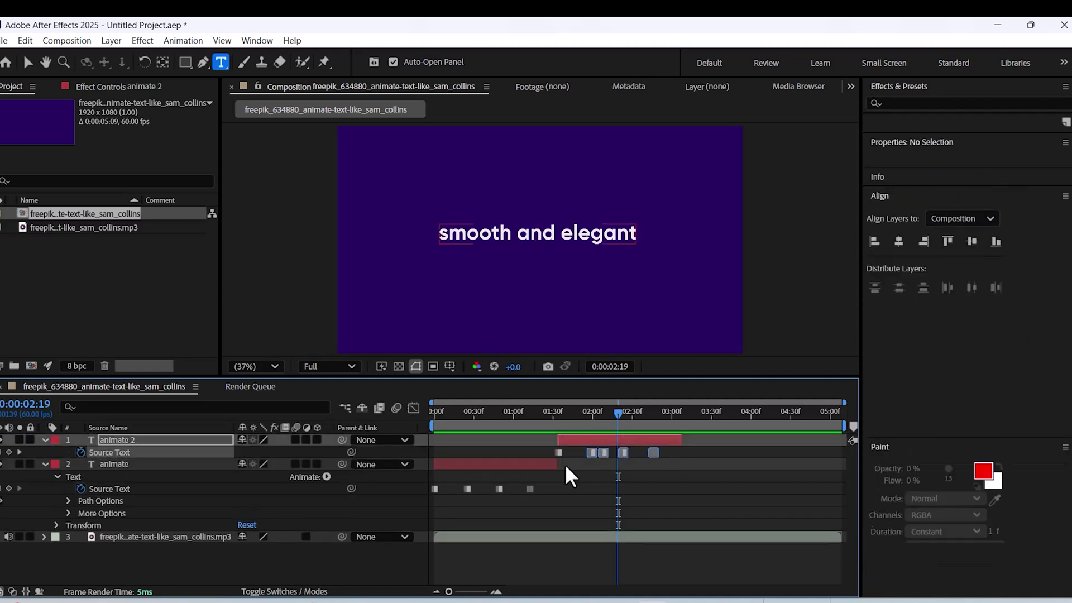
pyautogui.press('Delete')
pyautogui.click(558, 453)
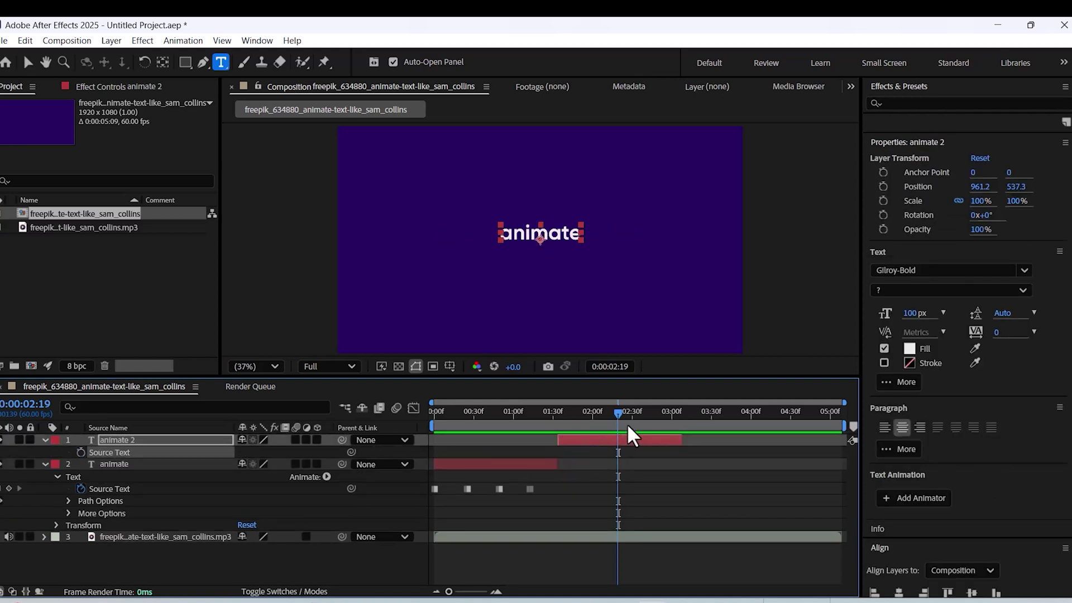
# Step: Replace the text of the animate 2 layer with "smooth and elegant"
pyautogui.click(585, 426)
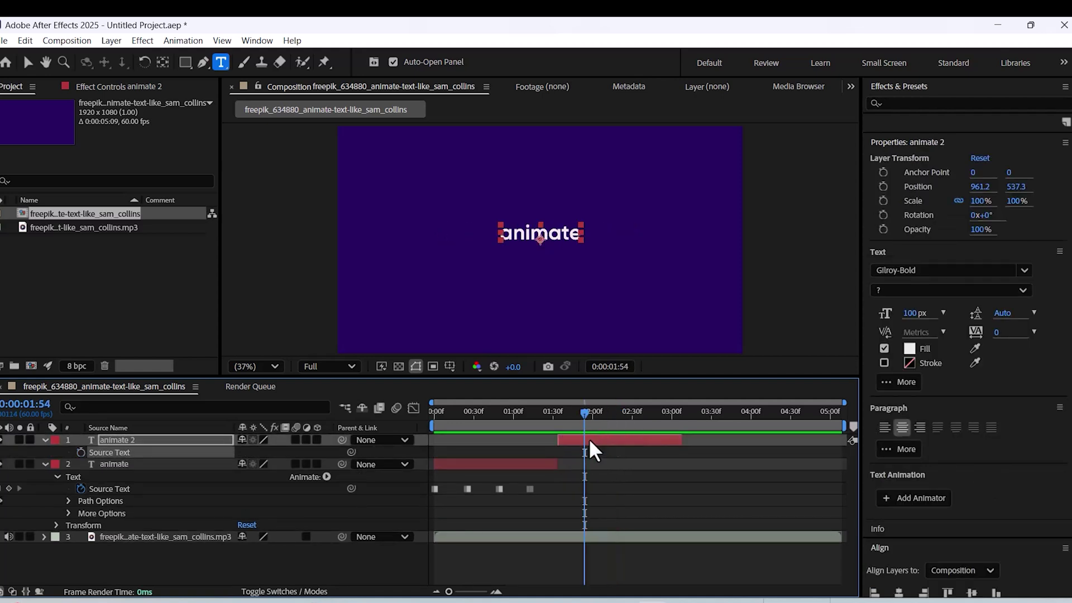
pyautogui.doubleClick(525, 233)
pyautogui.write('sm')
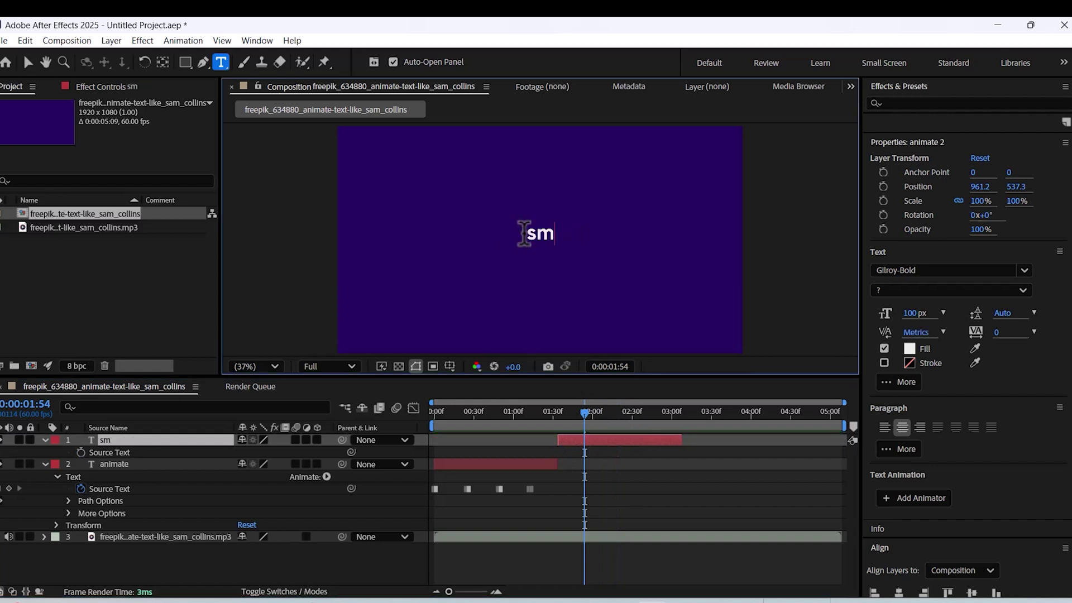
pyautogui.write('ooth and ')
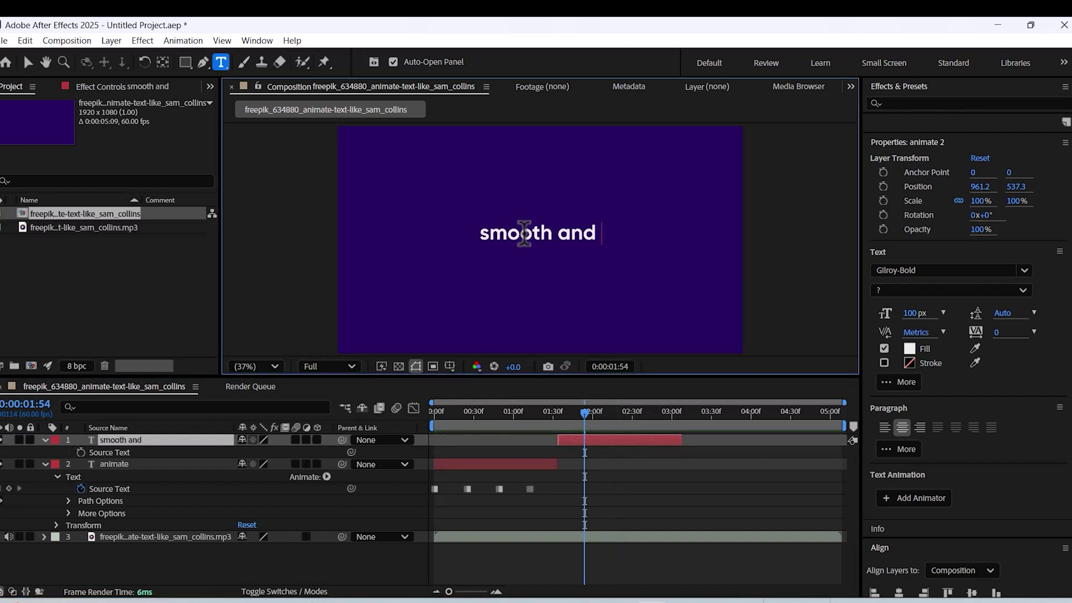
pyautogui.write('elegant')
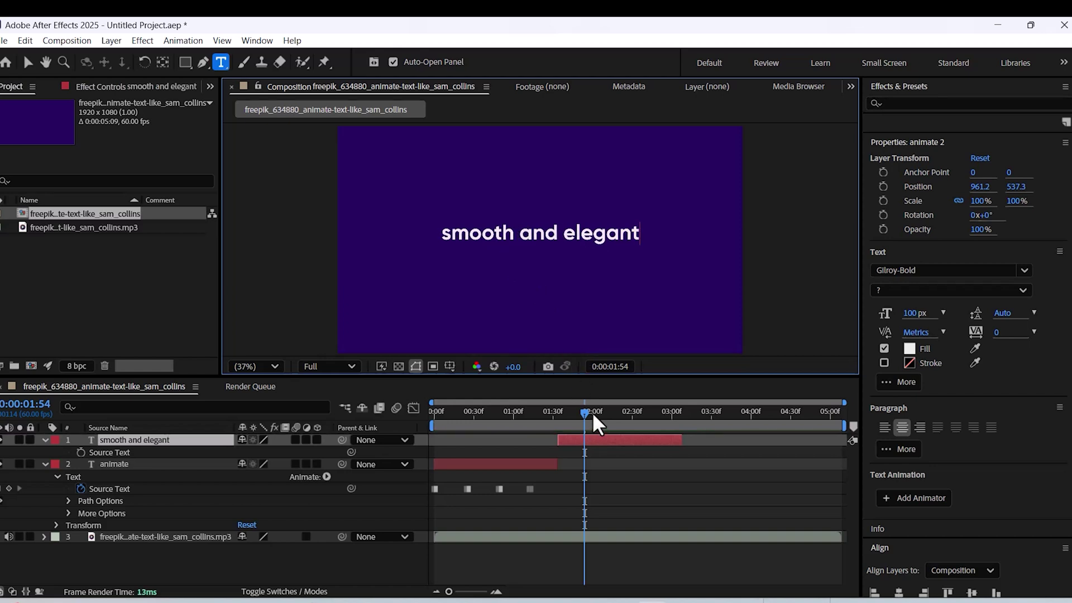
# Step: Set the fill colour of the "smooth and elegant" text to pure red (FF0000)
pyautogui.moveTo(592, 412)
pyautogui.mouseDown()
pyautogui.moveTo(567, 412)
pyautogui.moveTo(599, 420)
pyautogui.mouseUp()
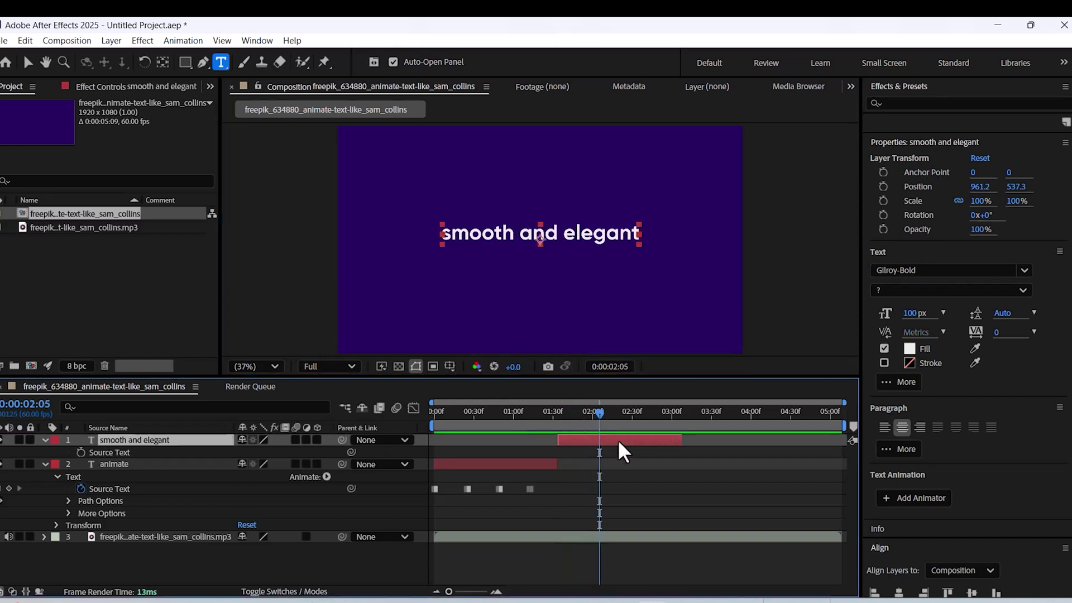
pyautogui.click(910, 348)
pyautogui.click(555, 269)
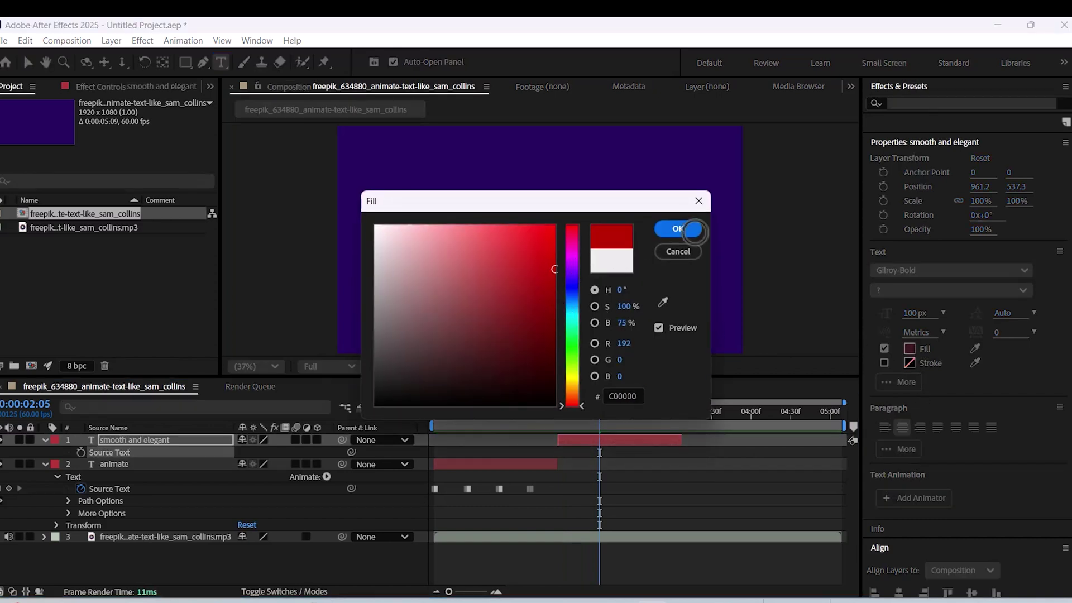
pyautogui.click(554, 225)
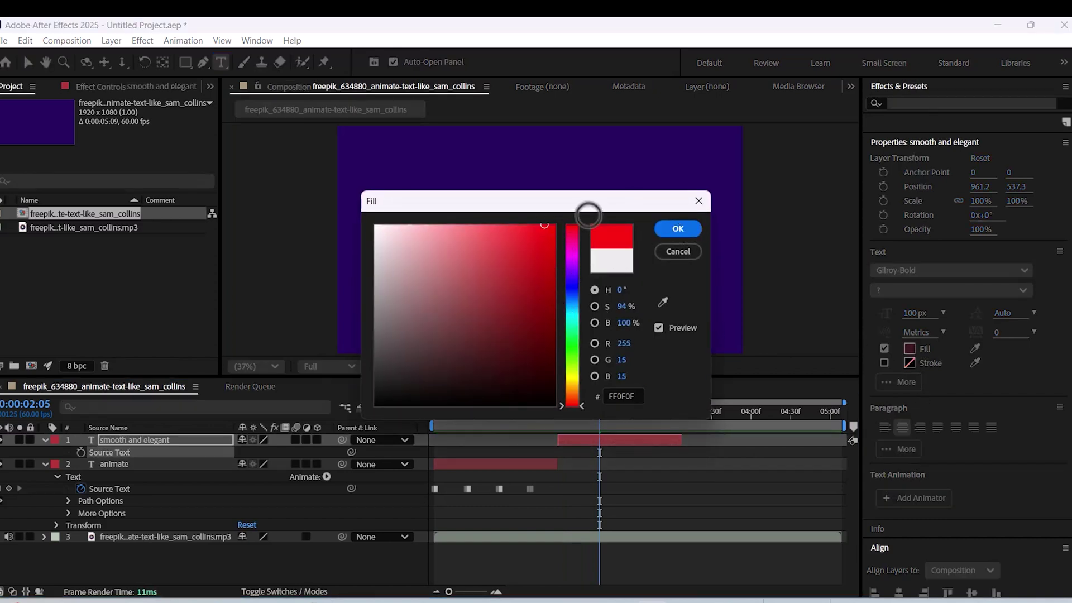
pyautogui.click(671, 226)
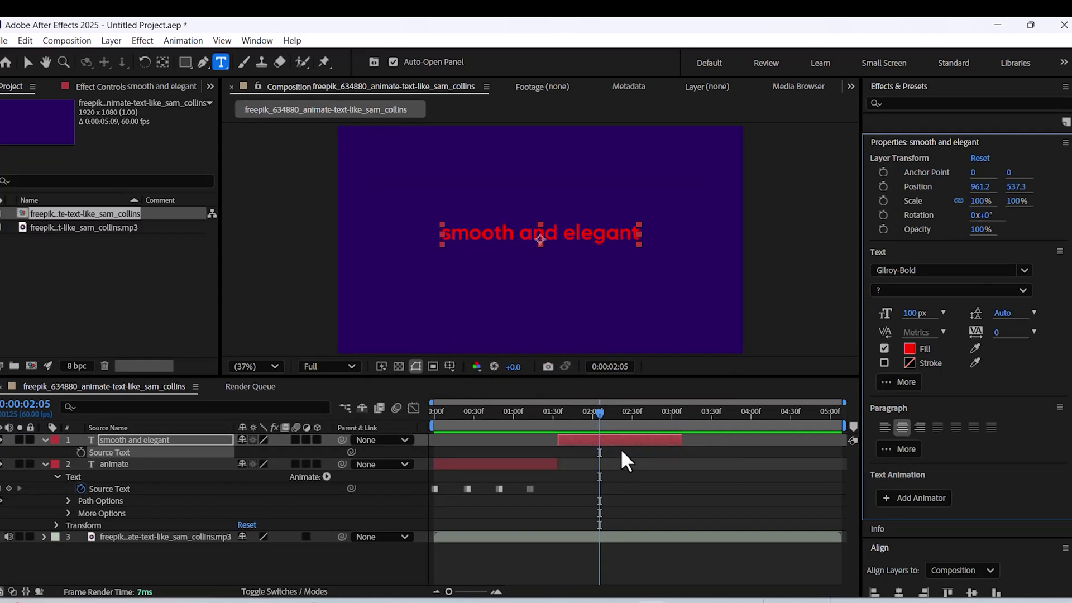
# Step: Duplicate the red "smooth and elegant" layer and set the copy's fill to white (FFFFFF)
pyautogui.hotkey('ctrl', 'd')
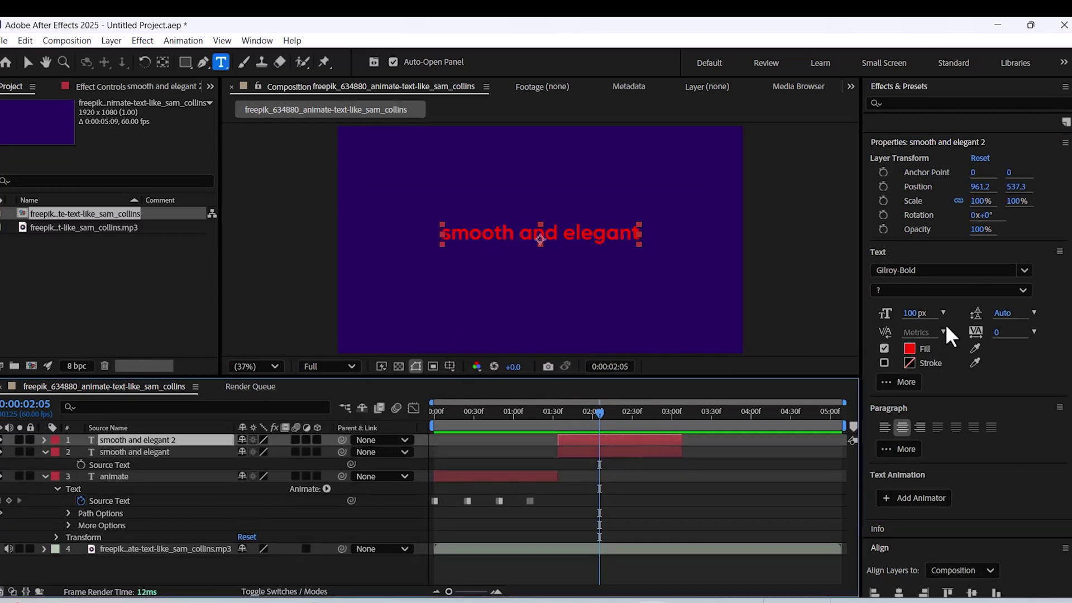
pyautogui.click(910, 348)
pyautogui.click(375, 226)
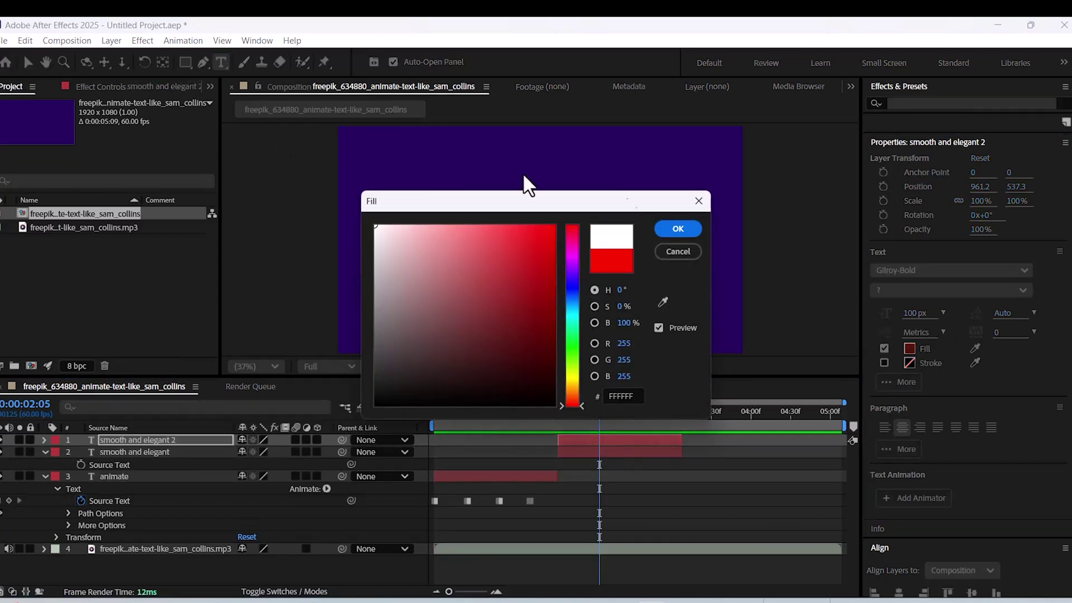
pyautogui.click(676, 229)
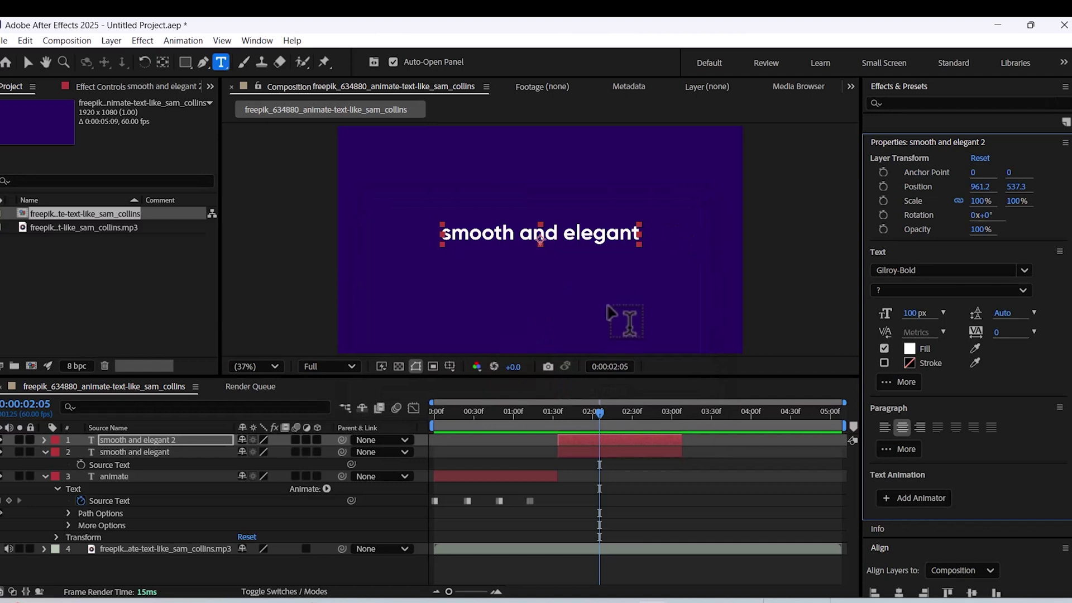
# Step: Shorten the white copy's text to "smooth" and move it over the red "smooth", to about 676.2, 538.3
pyautogui.moveTo(516, 234); pyautogui.dragTo(696, 233)
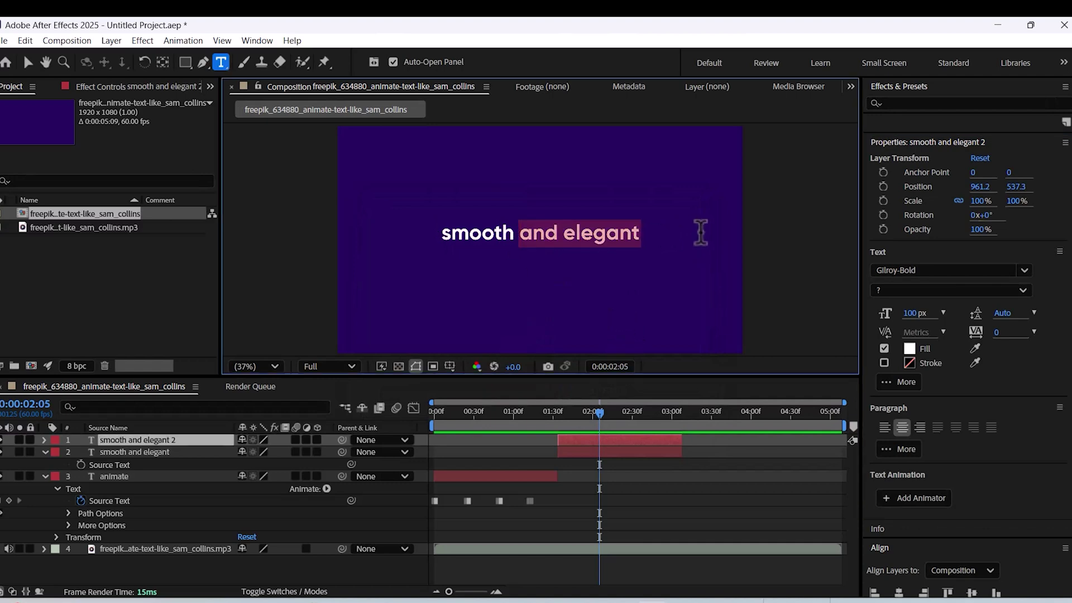
pyautogui.press('BackSpace')
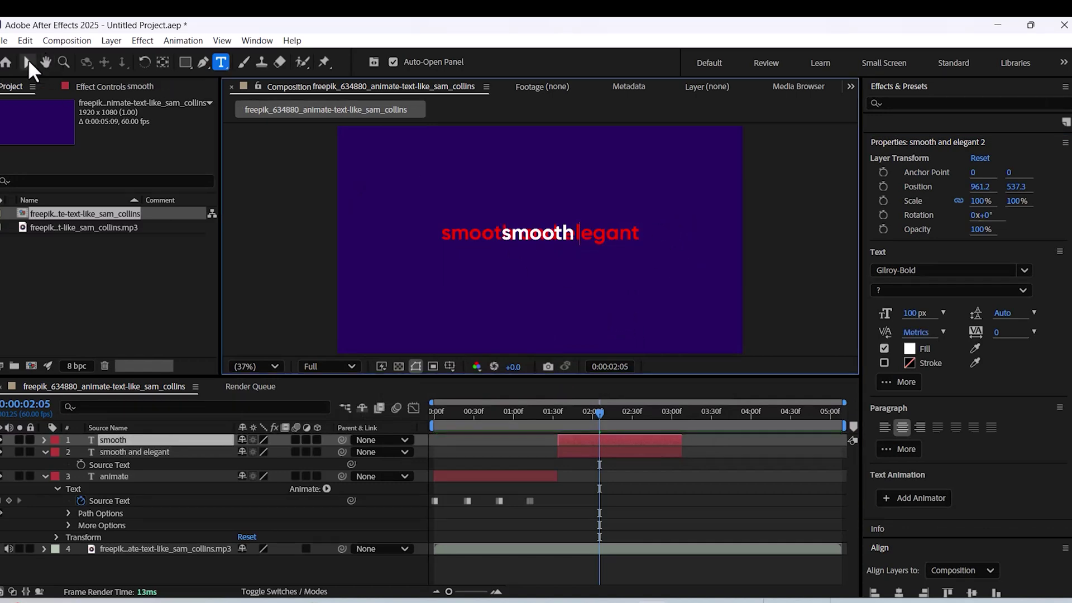
pyautogui.click(28, 60)
pyautogui.scroll(5, 488, 251)
pyautogui.scroll(-3, 490, 240)
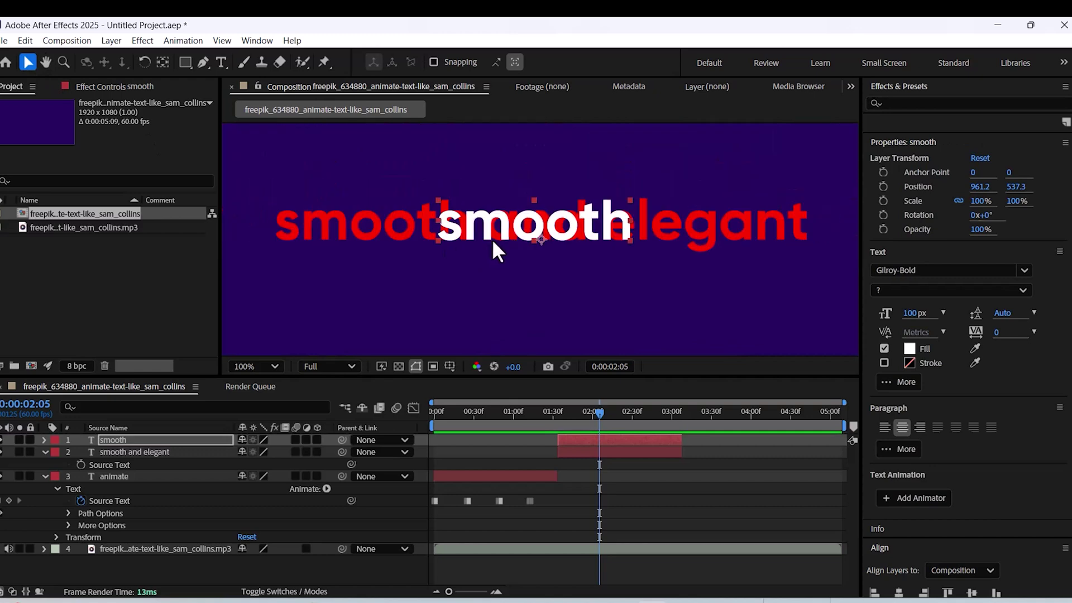
pyautogui.moveTo(443, 232); pyautogui.dragTo(320, 210)
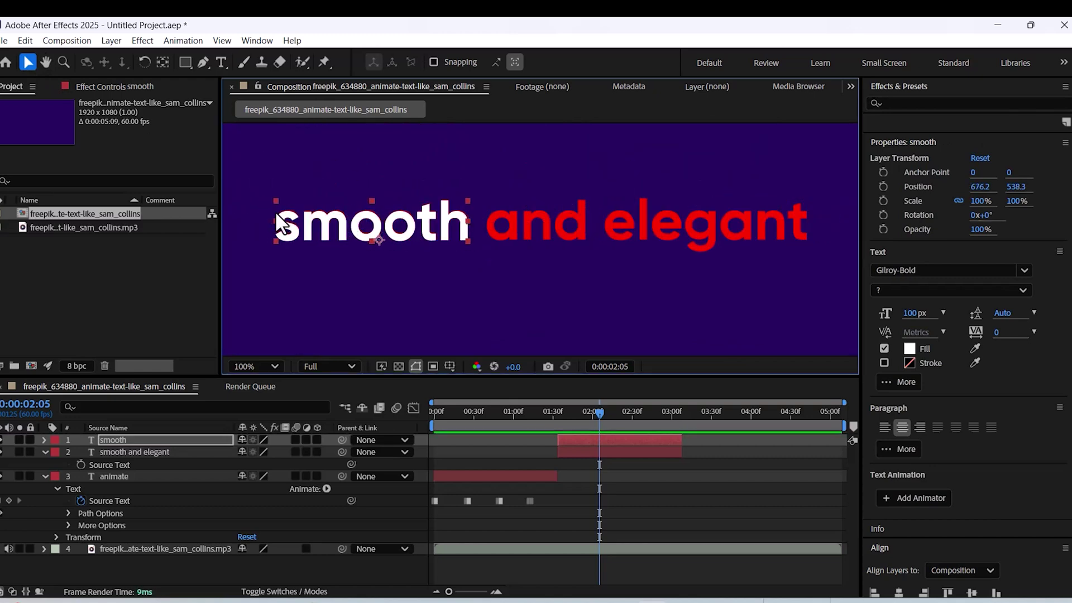
# Step: Nudge the white "smooth" layer vertically to a Y position of 537.3 so it exactly covers the red word
pyautogui.scroll(3, 277, 212)
pyautogui.scroll(-1, 276, 213)
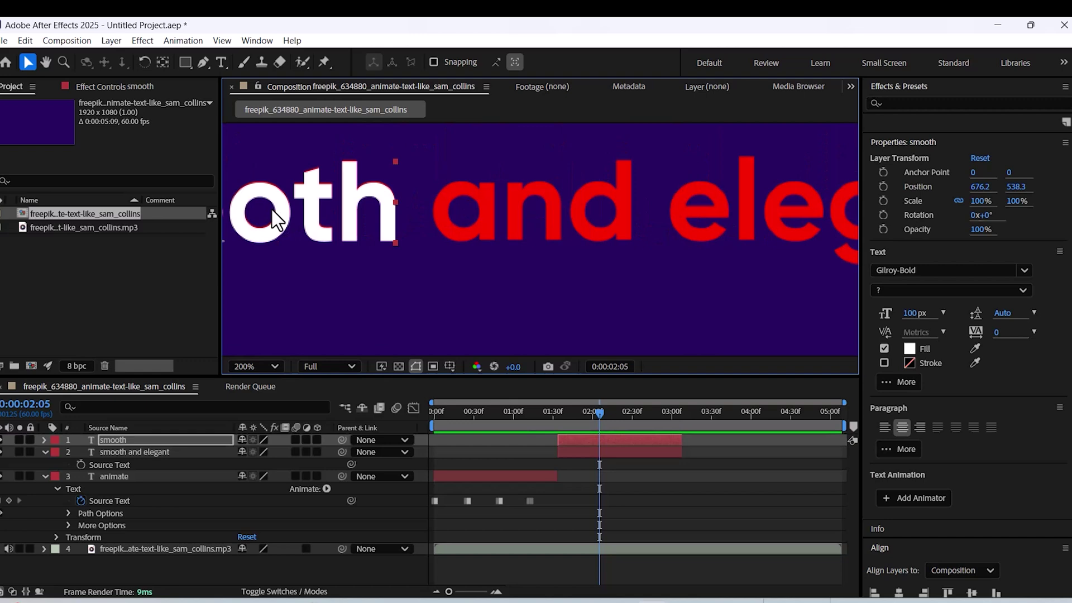
pyautogui.press('Up')
pyautogui.press('Up')
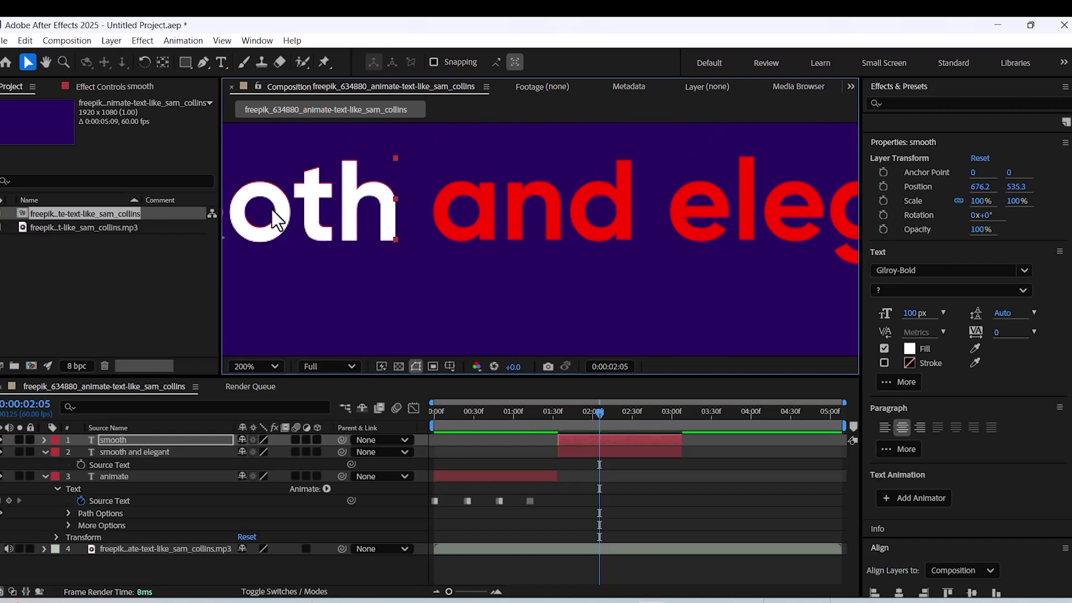
pyautogui.press('Up')
pyautogui.press('Up')
pyautogui.press('Up')
pyautogui.press('Up')
pyautogui.press('Up')
pyautogui.press('Up')
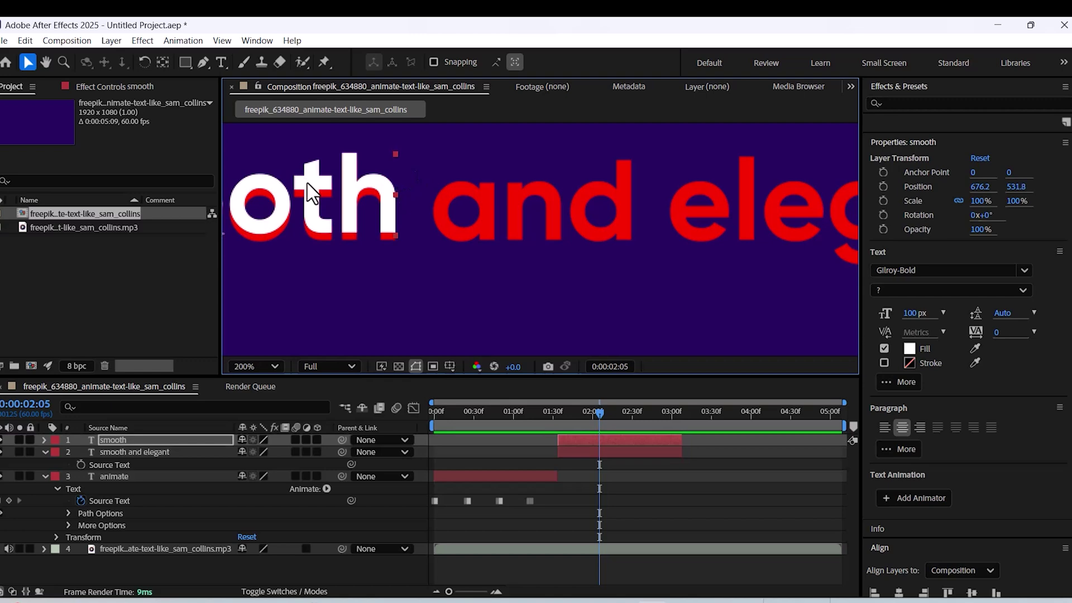
pyautogui.press('Down')
pyautogui.press('Down')
pyautogui.press('Down')
pyautogui.press('Down')
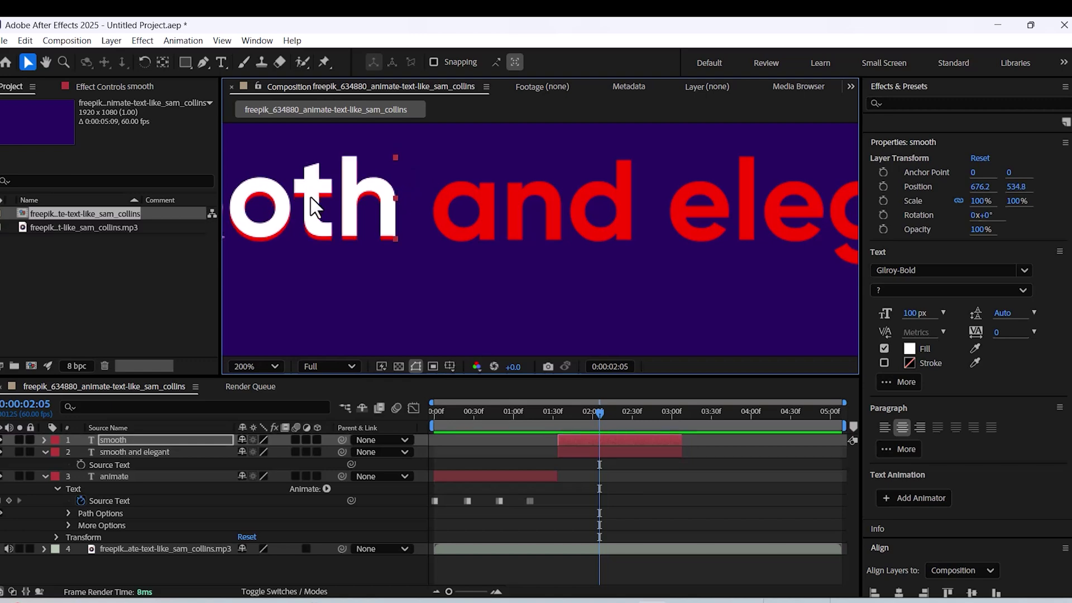
pyautogui.press('Down')
pyautogui.press('Down')
pyautogui.press('Down')
pyautogui.press('h')
pyautogui.moveTo(487, 312); pyautogui.dragTo(722, 314)
pyautogui.press('v')
pyautogui.press('Down')
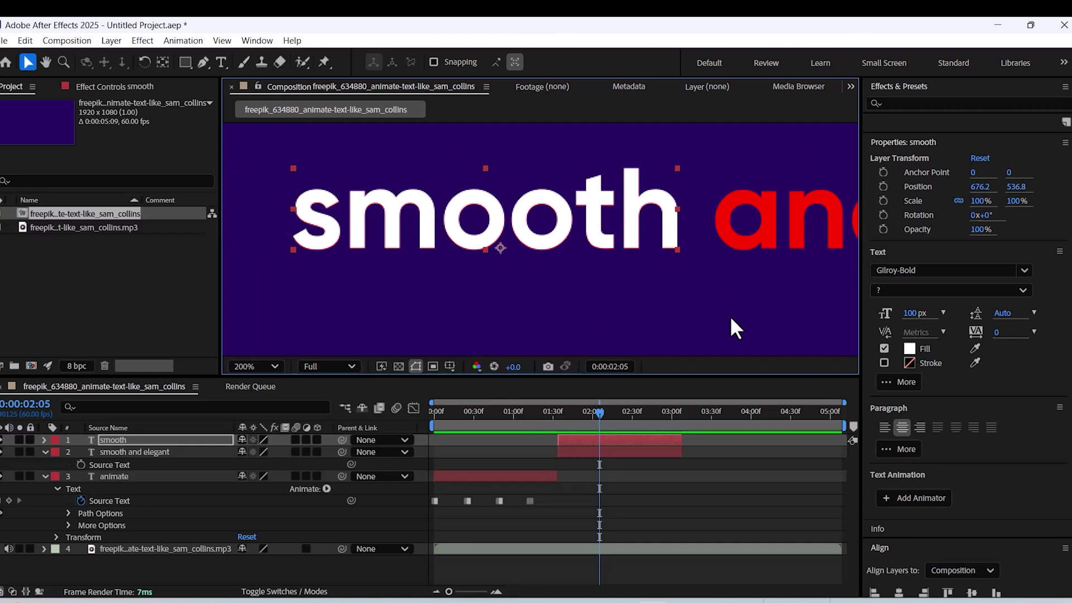
pyautogui.press('Down')
pyautogui.press(',')
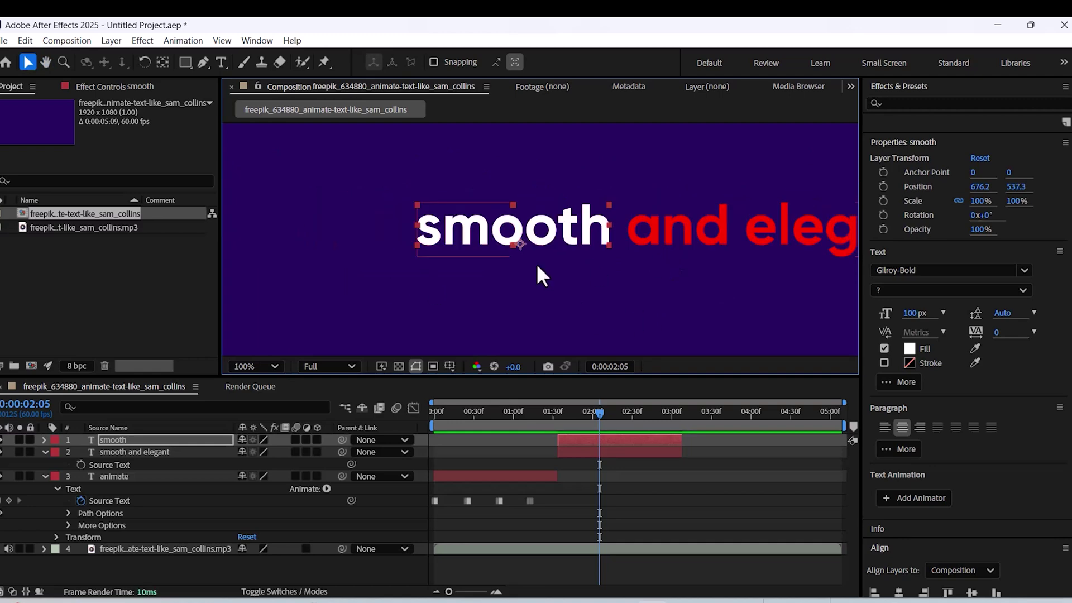
pyautogui.press('h')
pyautogui.moveTo(542, 292); pyautogui.dragTo(417, 267)
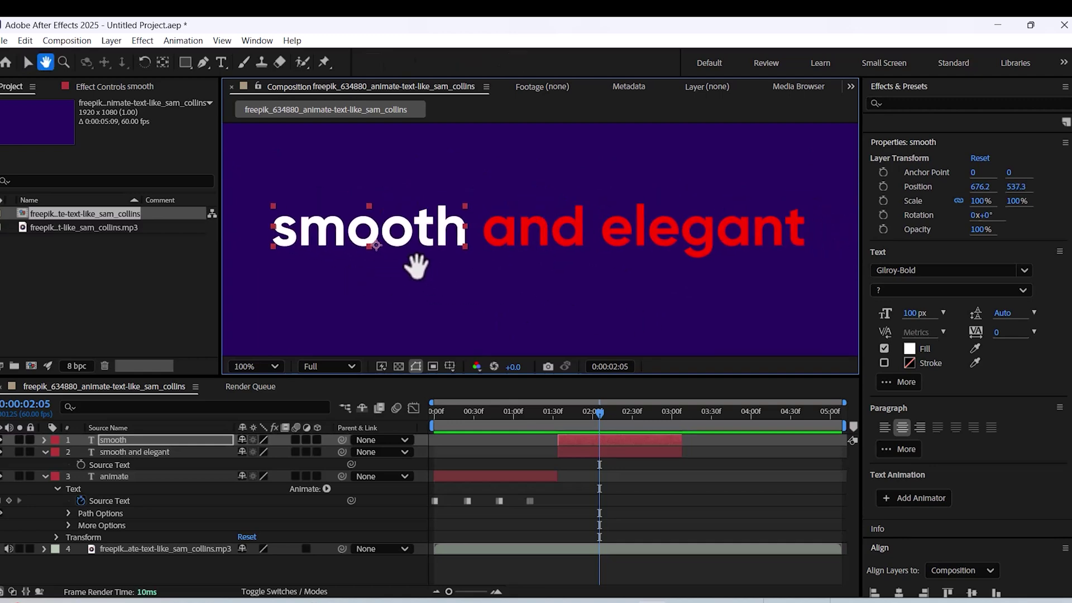
# Step: Duplicate the white "smooth" text layer
pyautogui.click(614, 444)
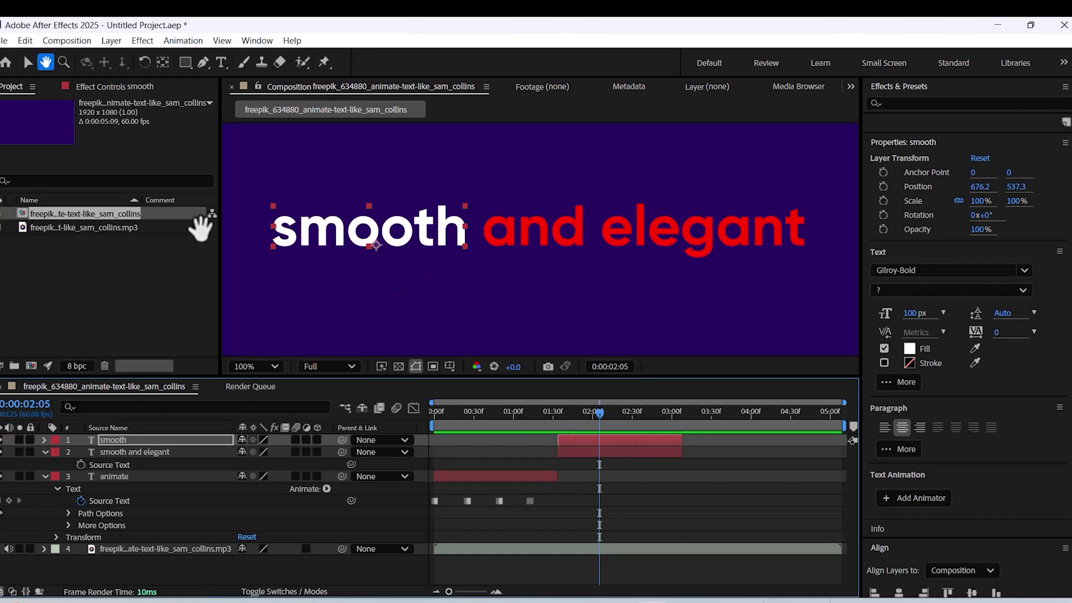
pyautogui.click(30, 60)
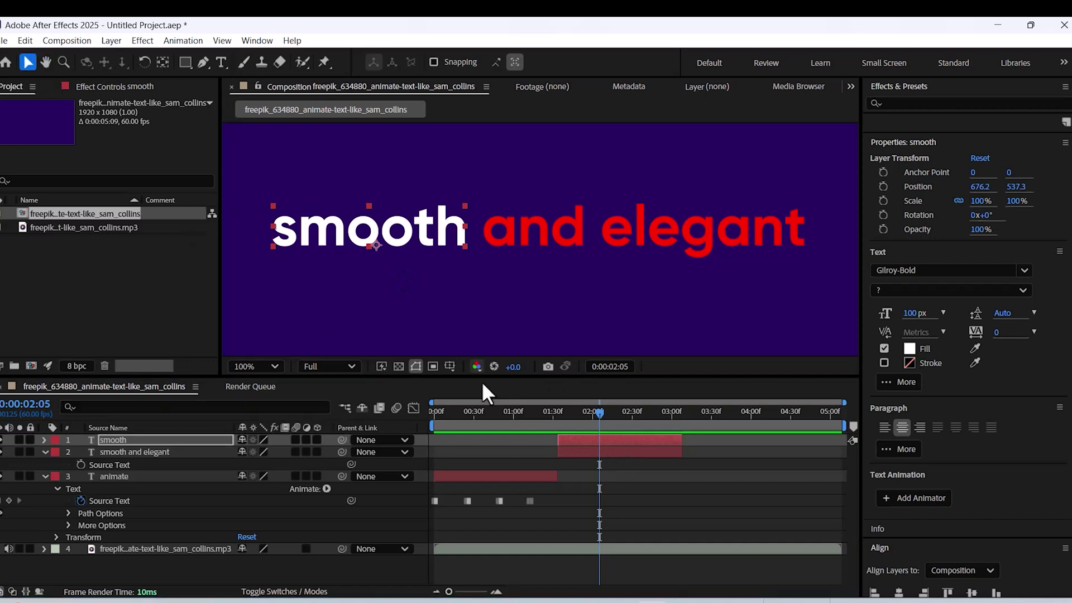
pyautogui.hotkey('ctrl', 'd')
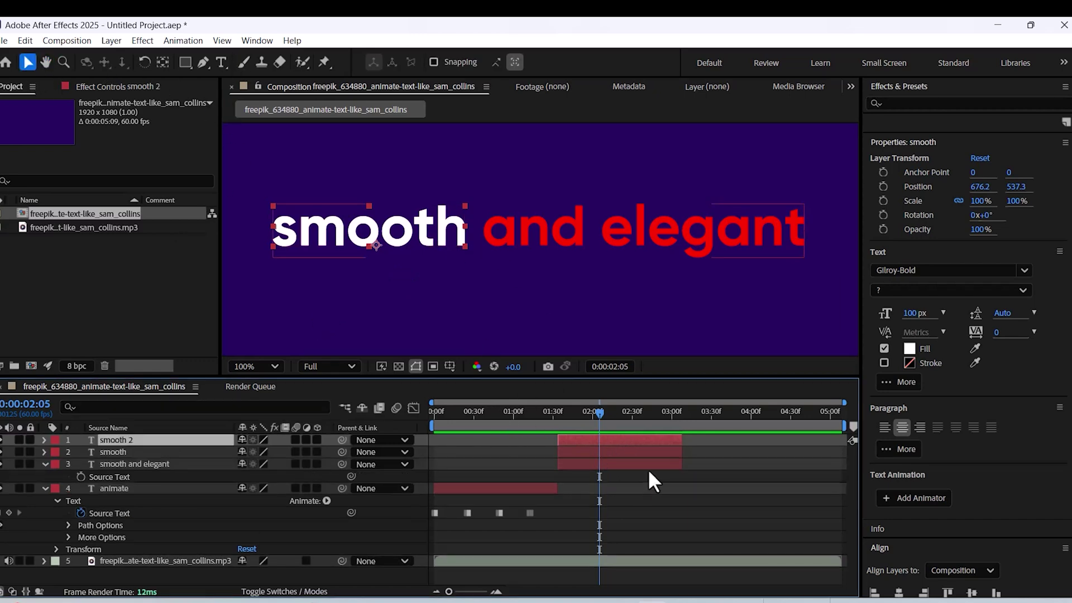
# Step: Move the duplicated white "smooth" copy toward the red "and" and change its text to "and"
pyautogui.moveTo(382, 243); pyautogui.dragTo(567, 230)
pyautogui.write('and')
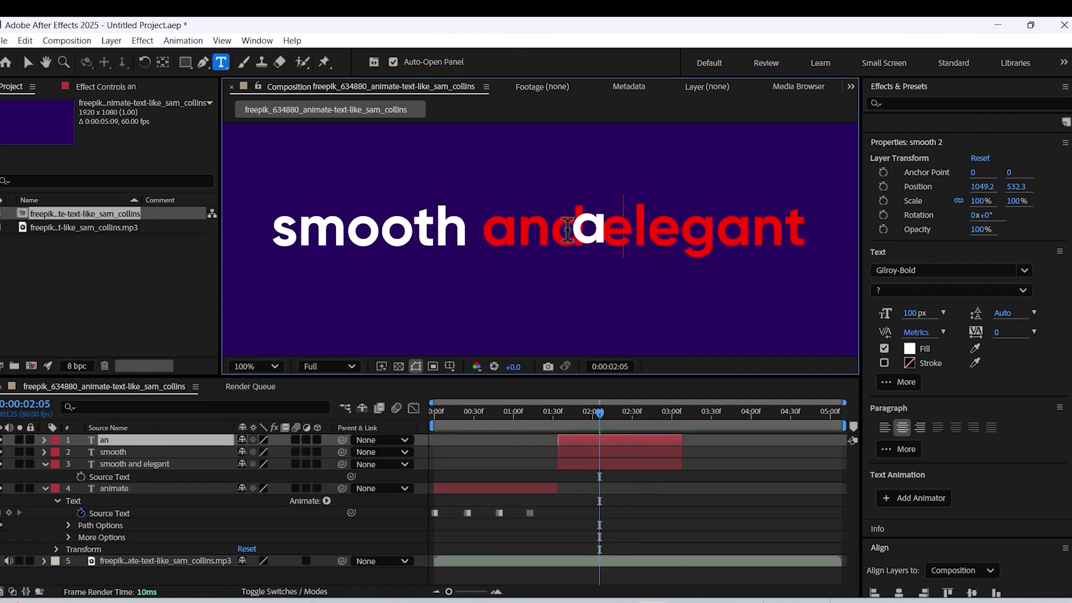
pyautogui.click(27, 61)
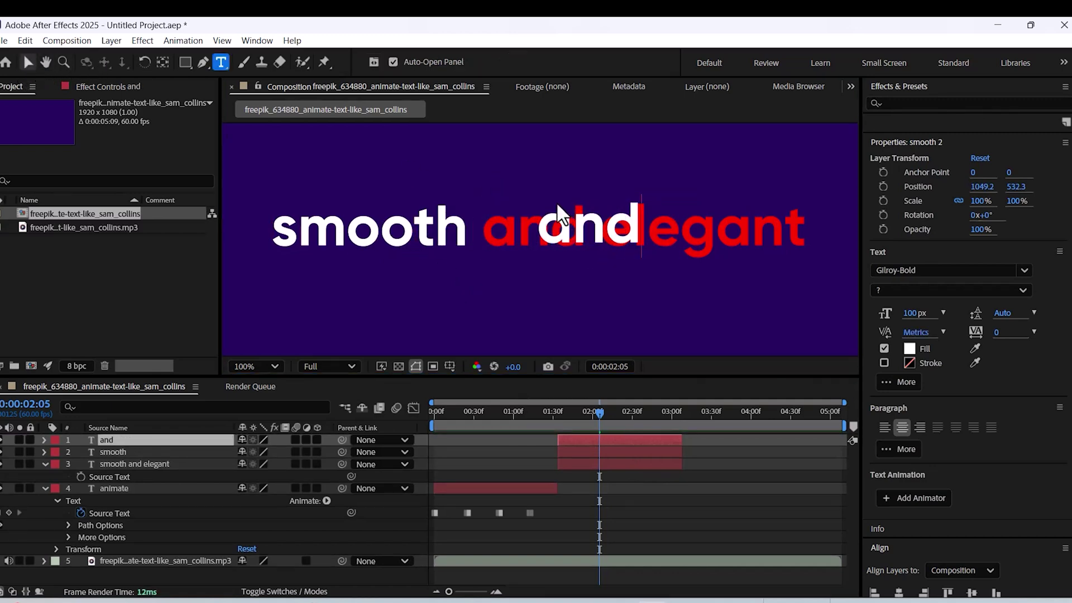
# Step: Position the white "and" layer exactly over the red "and", at 952.2, 537.3
pyautogui.moveTo(589, 220); pyautogui.dragTo(525, 232)
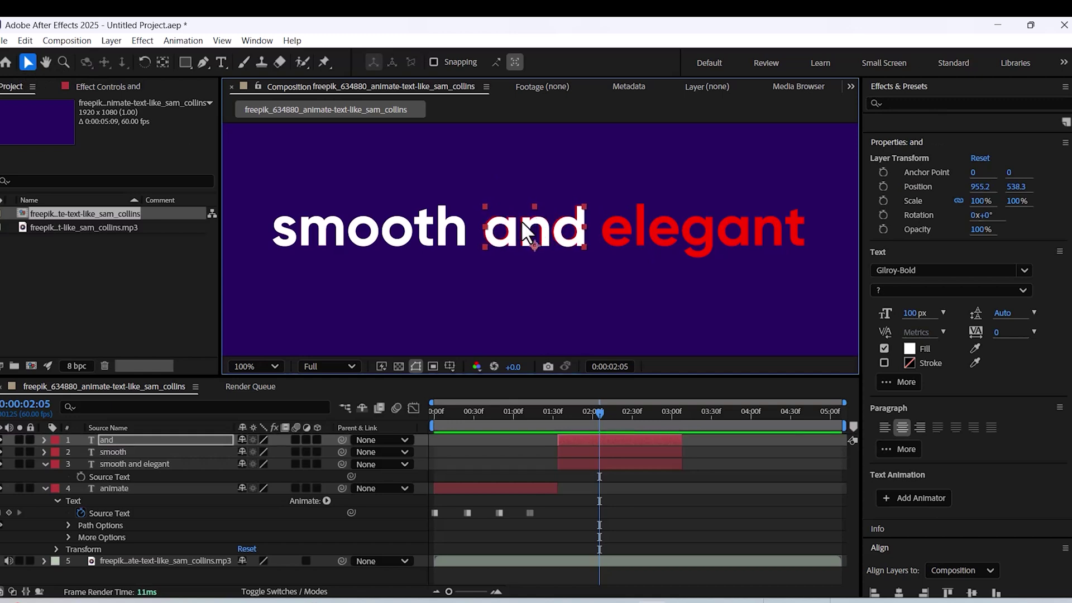
pyautogui.press('Left')
pyautogui.press('Up')
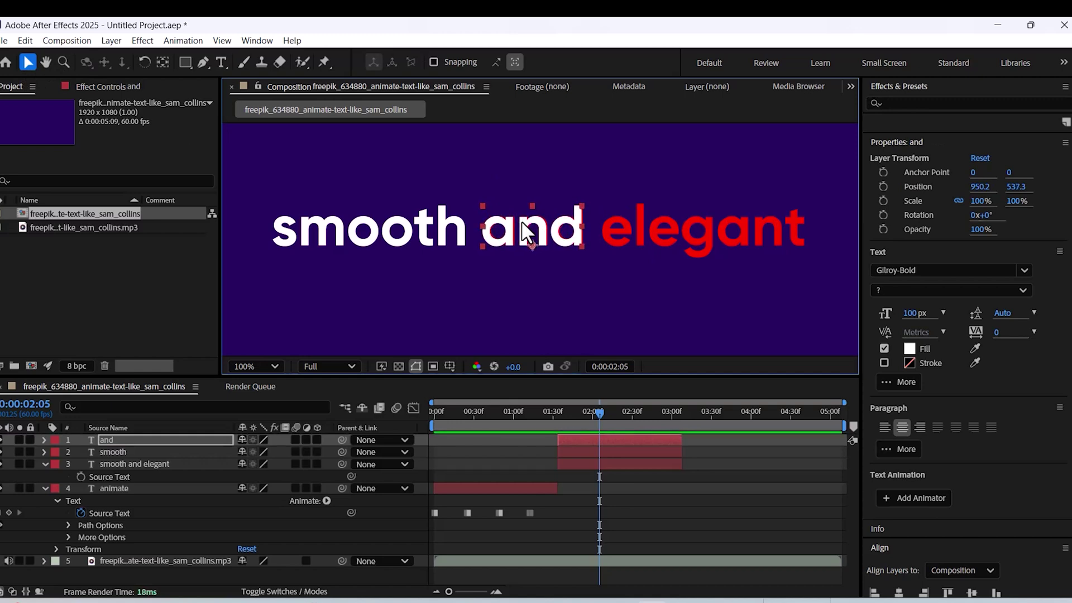
pyautogui.press('Right')
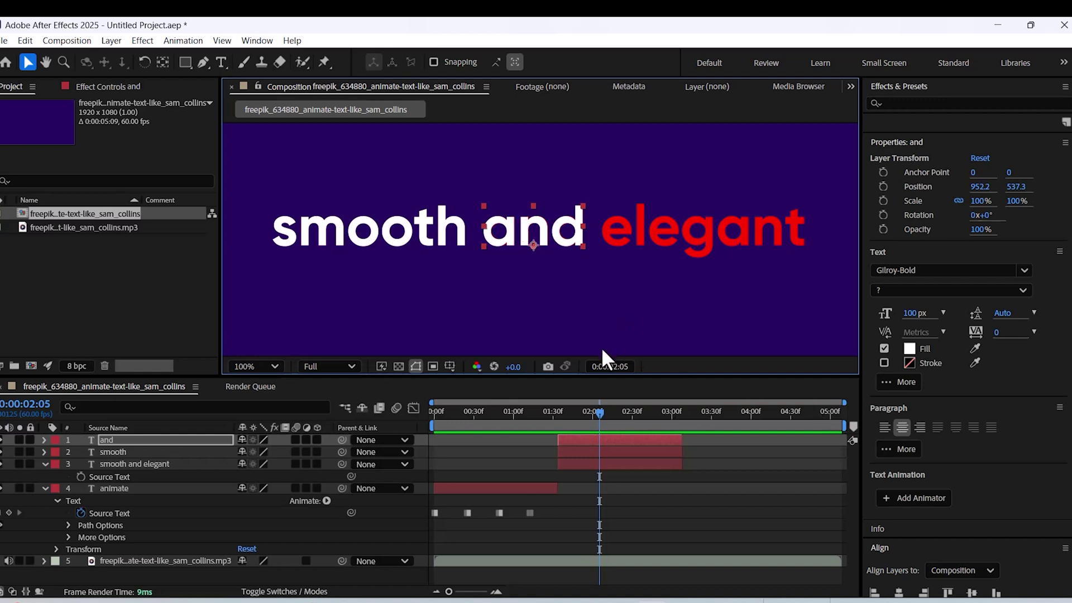
# Step: Duplicate the white "and" layer, move the copy over the red "elegant", and change its text to "elegant"
pyautogui.hotkey('ctrl', 'd')
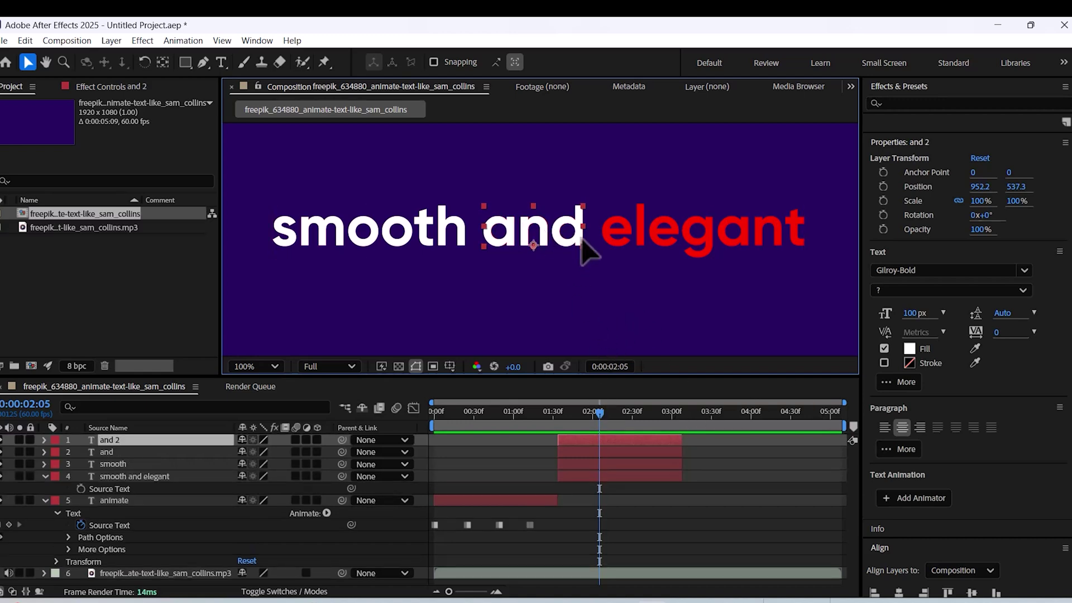
pyautogui.moveTo(584, 241); pyautogui.dragTo(758, 242)
pyautogui.doubleClick(708, 226)
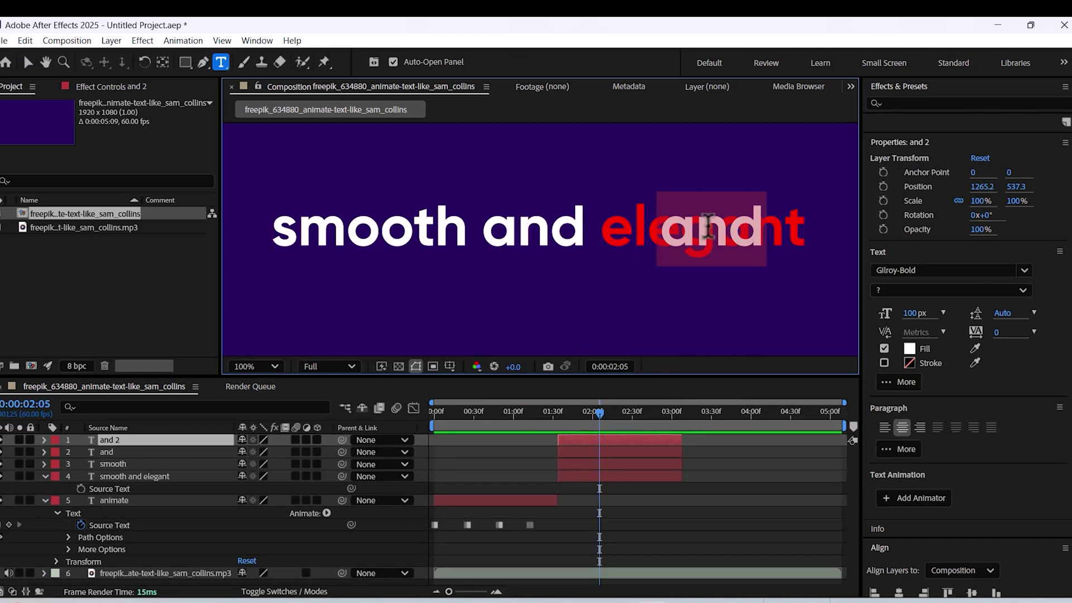
pyautogui.write('eleg')
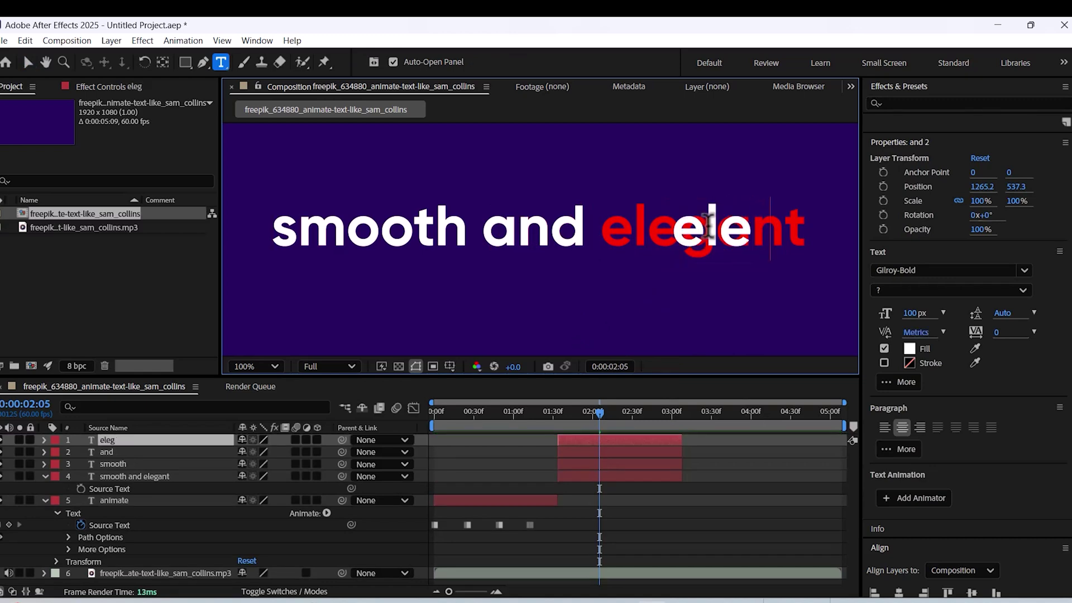
pyautogui.write('ant')
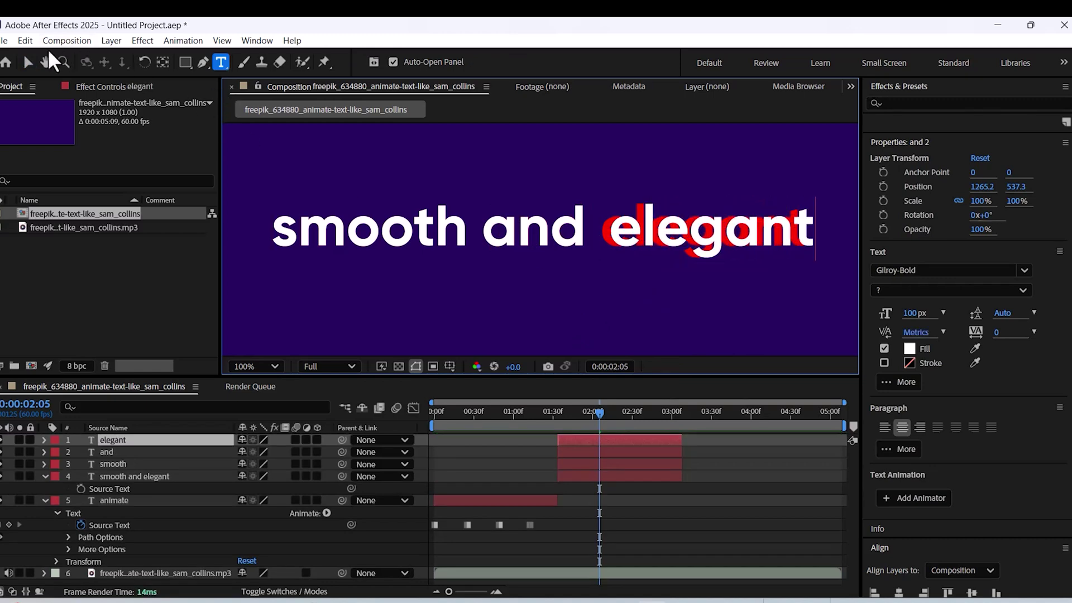
pyautogui.click(28, 62)
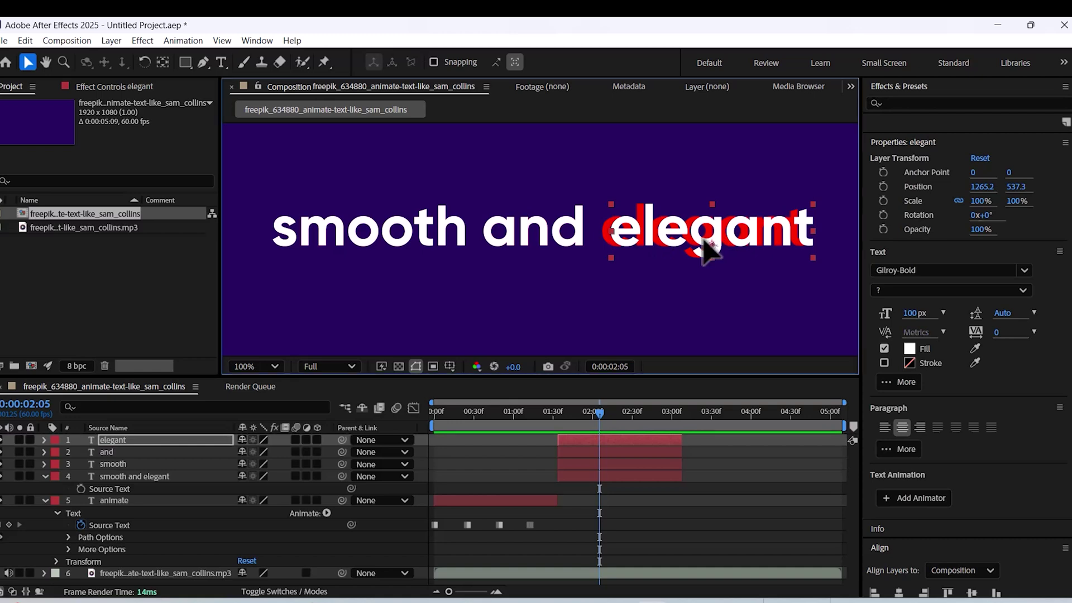
# Step: Align the white "elegant" layer exactly with the red word, at position 1250.2, 537.3
pyautogui.moveTo(705, 249); pyautogui.dragTo(707, 250)
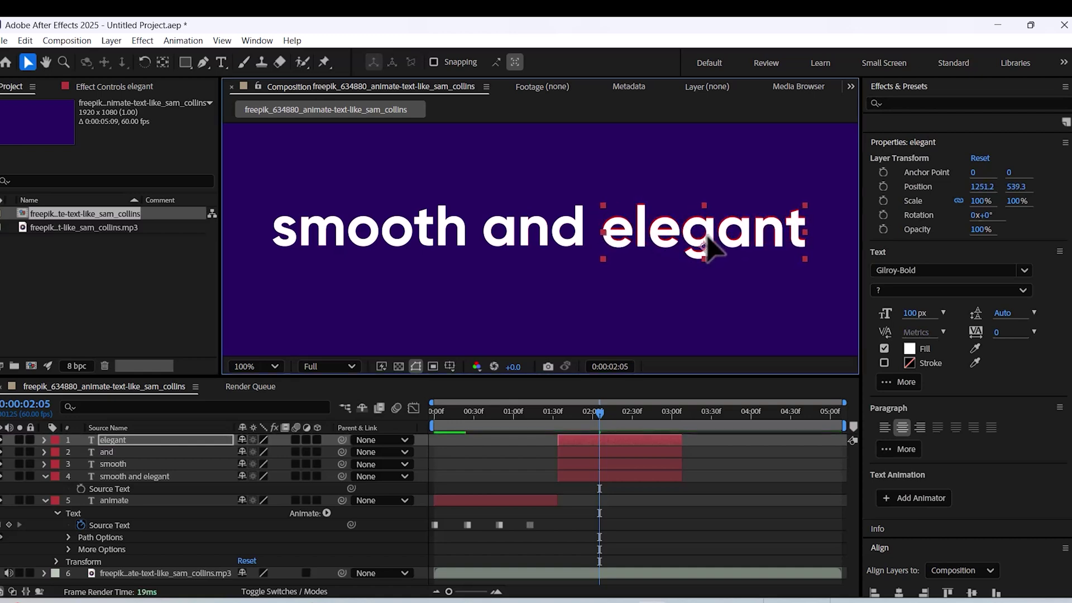
pyautogui.press('Up')
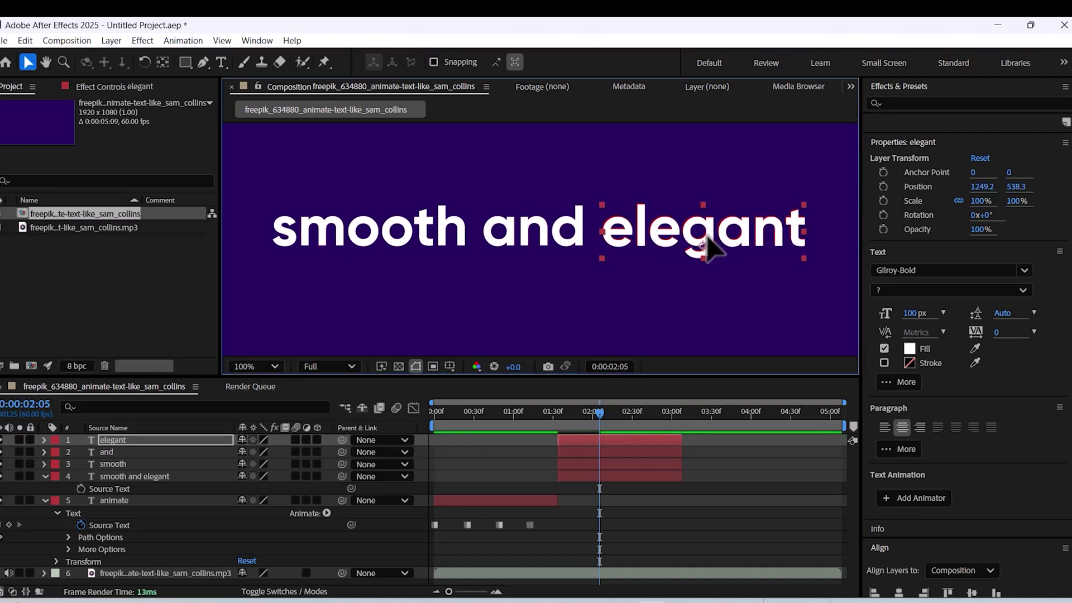
pyautogui.press('Up')
pyautogui.press('Right')
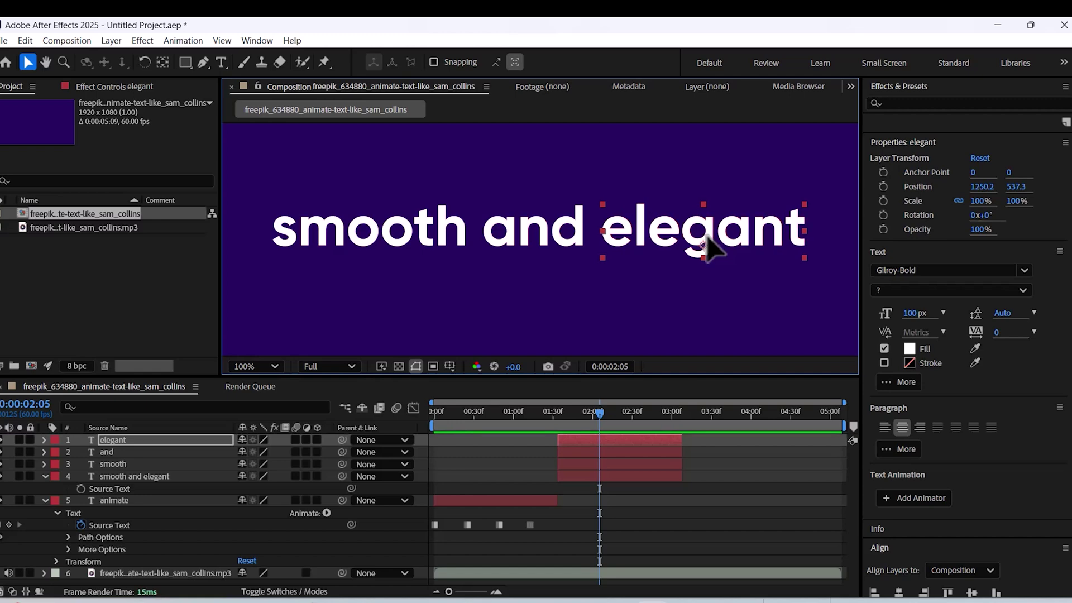
# Step: Delete the red "smooth and elegant" reference layer
pyautogui.click(626, 483)
pyautogui.click(638, 476)
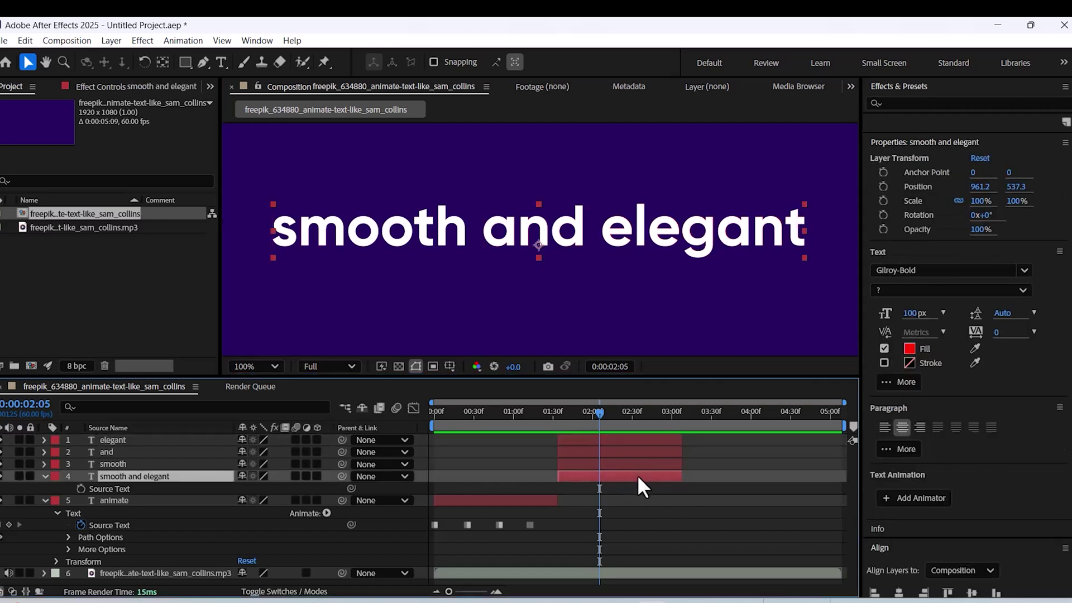
pyautogui.press('Delete')
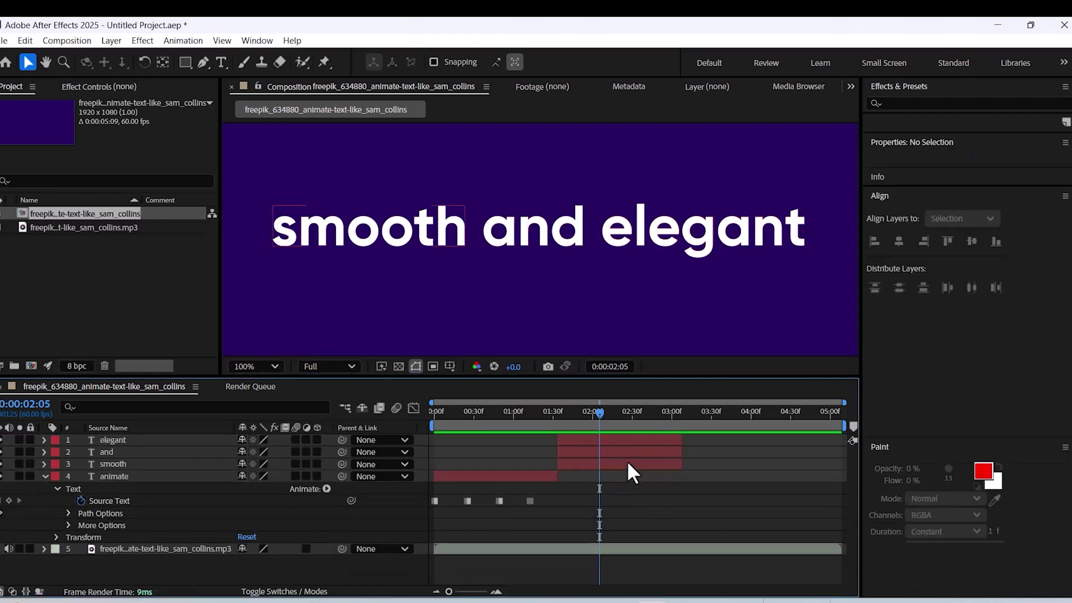
# Step: Add Position keyframes to the "elegant", "and" and "smooth" layers at 0:00:02:15
pyautogui.moveTo(605, 427)
pyautogui.mouseDown()
pyautogui.moveTo(557, 418)
pyautogui.moveTo(612, 427)
pyautogui.mouseUp()
pyautogui.click(593, 440)
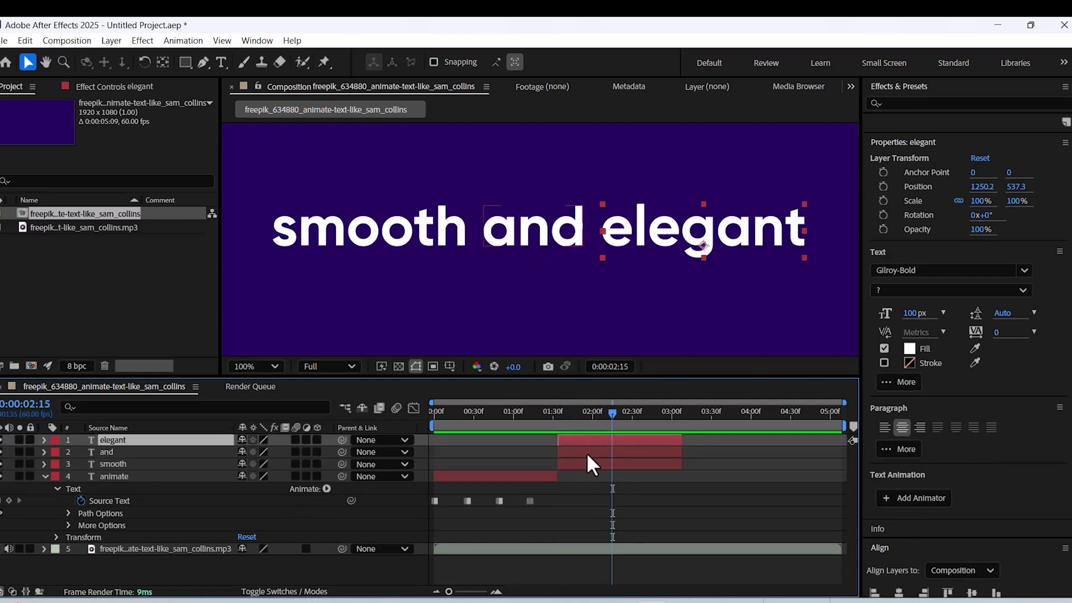
pyautogui.keyDown('shift'); pyautogui.click(586, 453); pyautogui.keyUp('shift')
pyautogui.keyDown('shift'); pyautogui.click(594, 465); pyautogui.keyUp('shift')
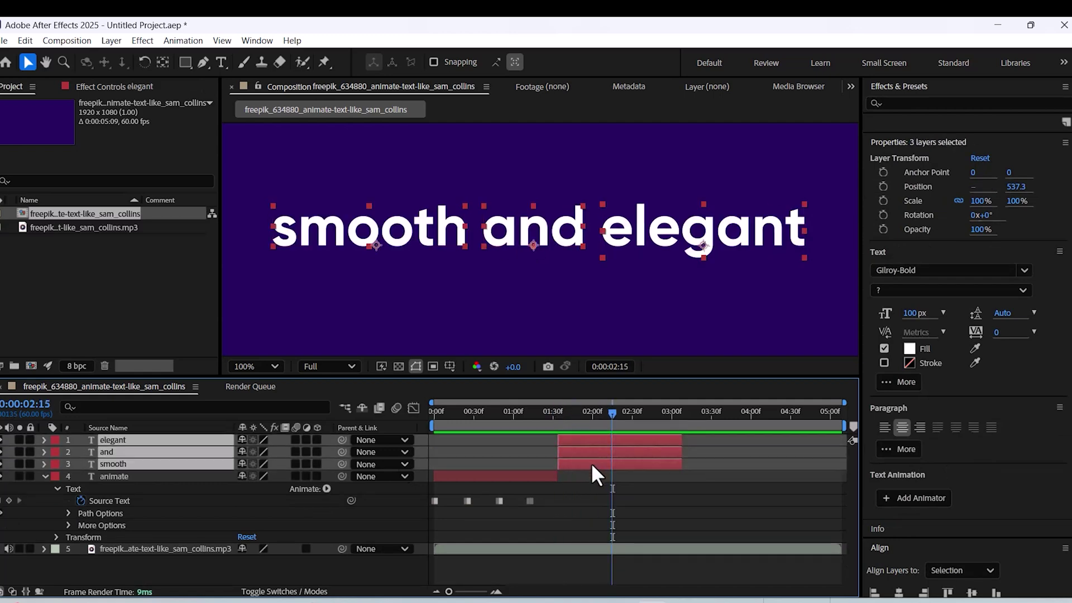
pyautogui.press('p')
pyautogui.click(81, 453)
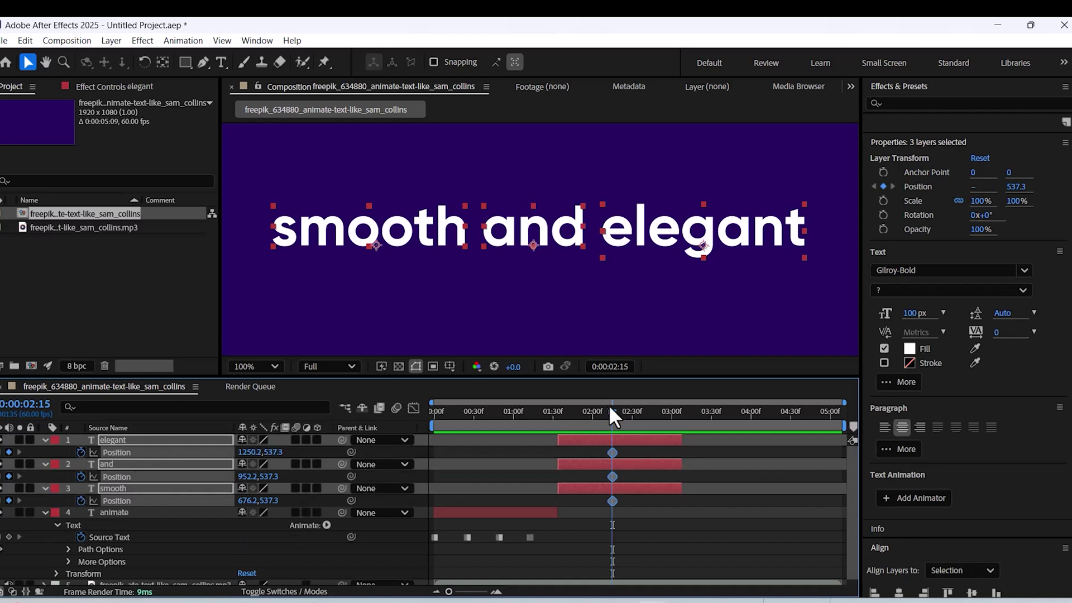
# Step: At 0:00:01:34, where the word layers start, shift all three words horizontally to X positions of about 1656, 1358 and 1082
pyautogui.moveTo(611, 408); pyautogui.dragTo(558, 425)
pyautogui.press(',')
pyautogui.press(',')
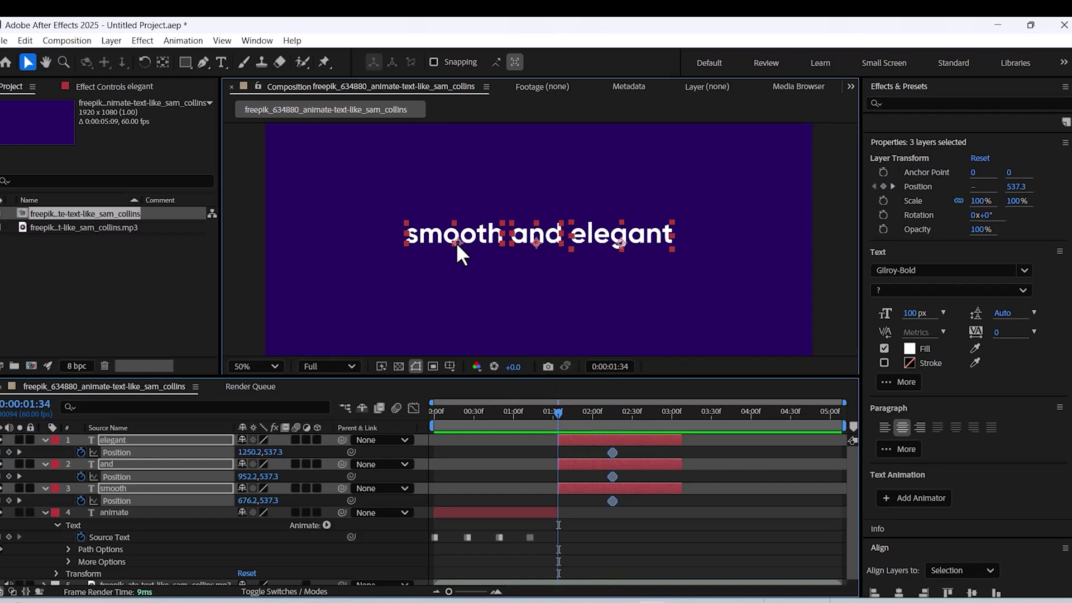
pyautogui.moveTo(457, 243); pyautogui.dragTo(574, 244)
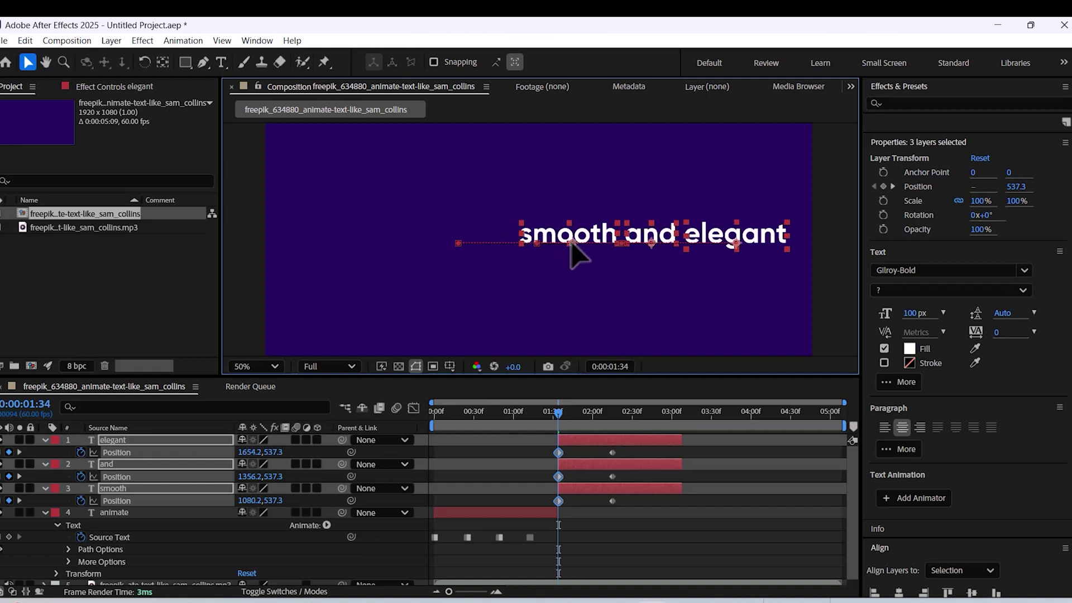
# Step: Preview the slide-in and select all Position keyframes of the three word layers
pyautogui.press('space')
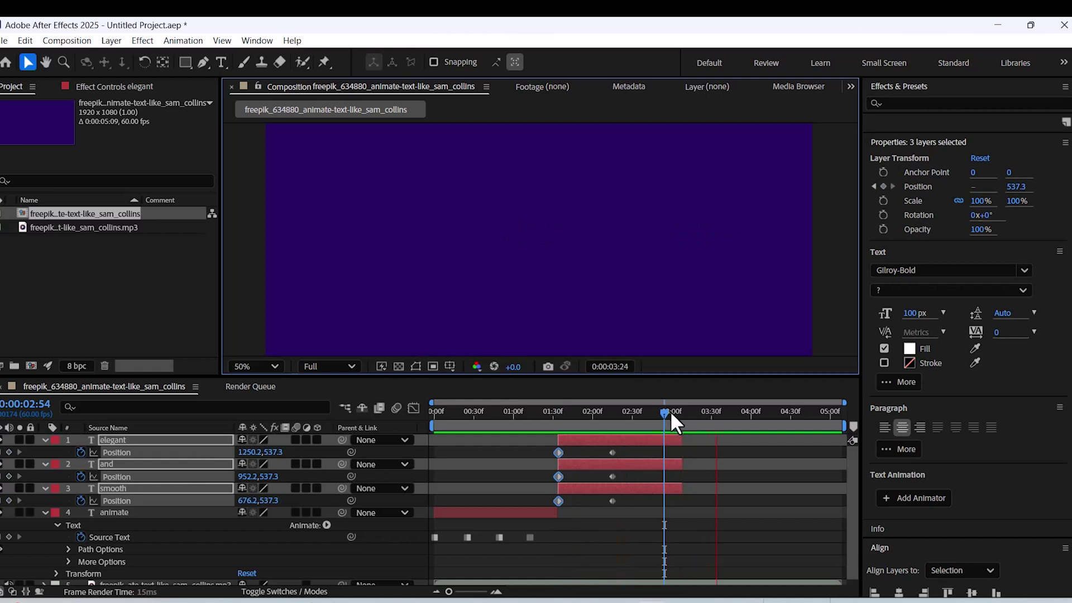
pyautogui.moveTo(669, 412); pyautogui.dragTo(652, 417)
pyautogui.moveTo(635, 449); pyautogui.dragTo(524, 511)
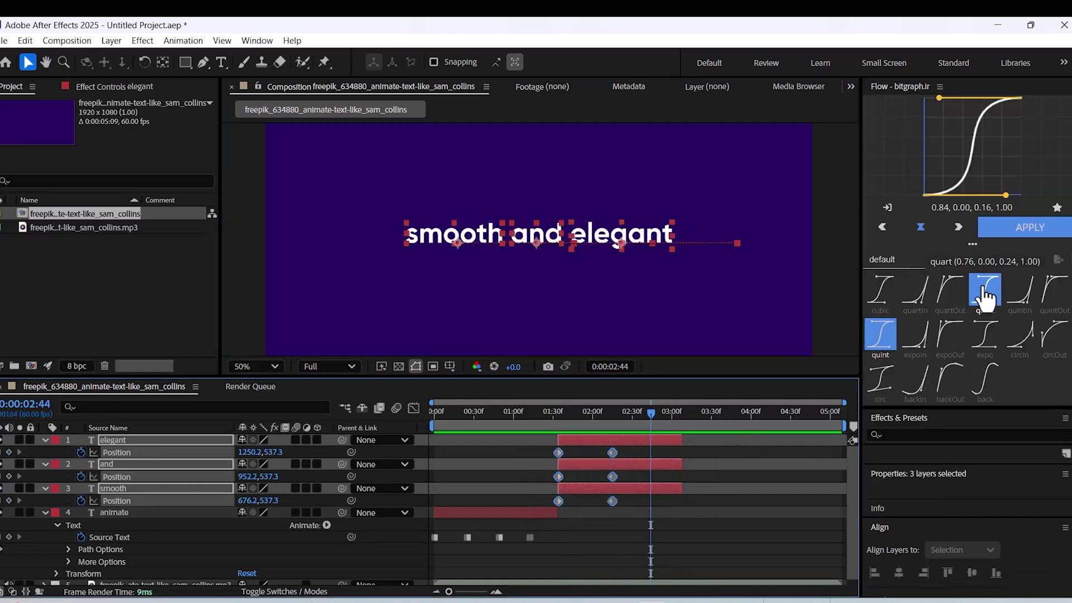
# Step: Apply the Flow quart easing preset (0.76, 0.00, 0.24, 1.00) to the selected Position keyframes and preview the motion
pyautogui.click(986, 296)
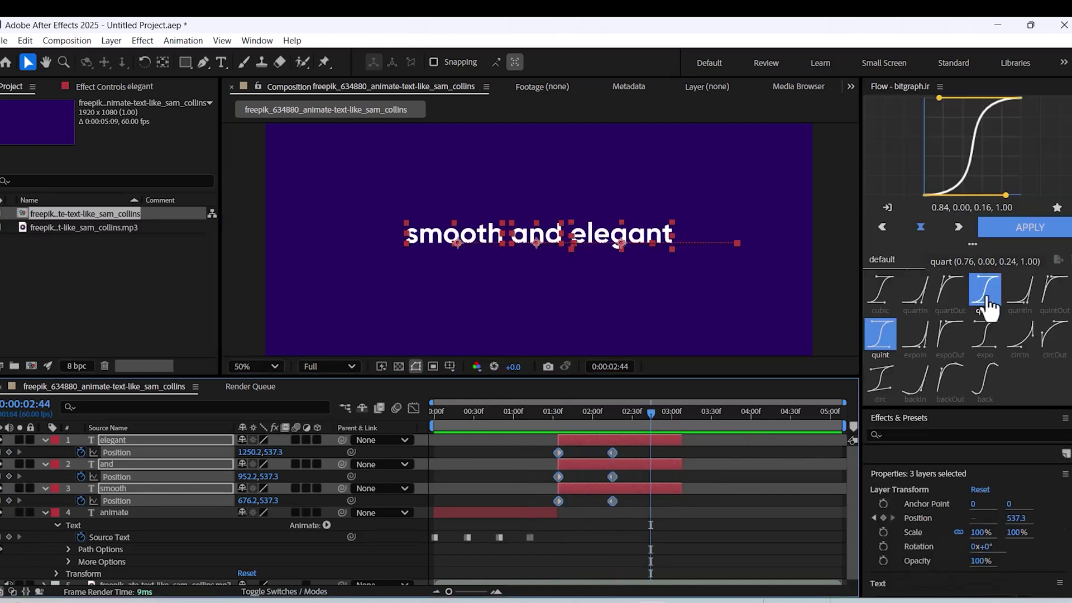
pyautogui.click(1021, 226)
pyautogui.moveTo(651, 418); pyautogui.dragTo(542, 416)
pyautogui.press('space')
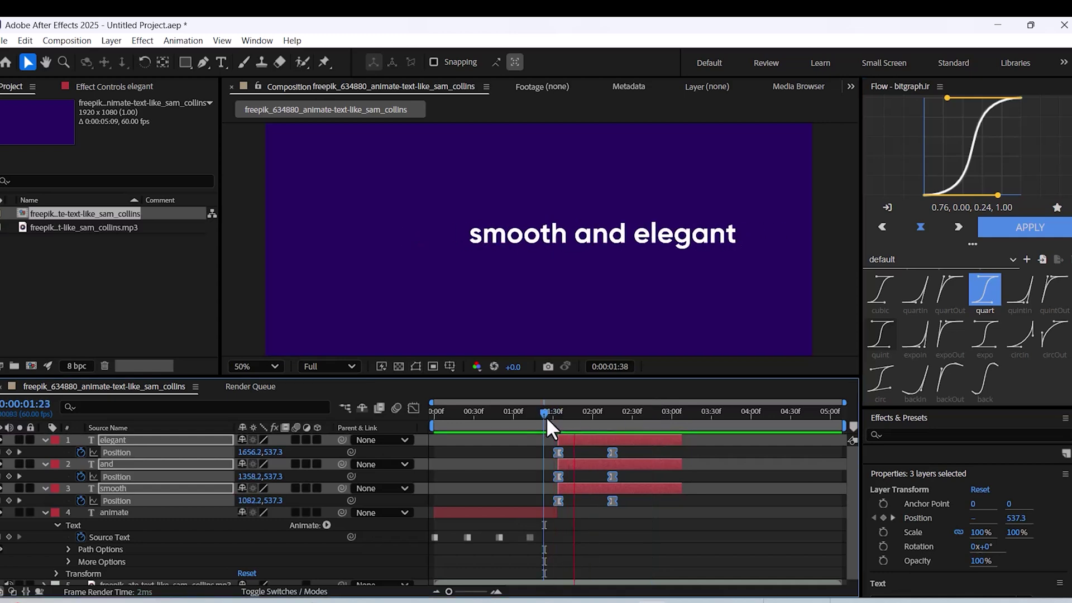
pyautogui.press('space')
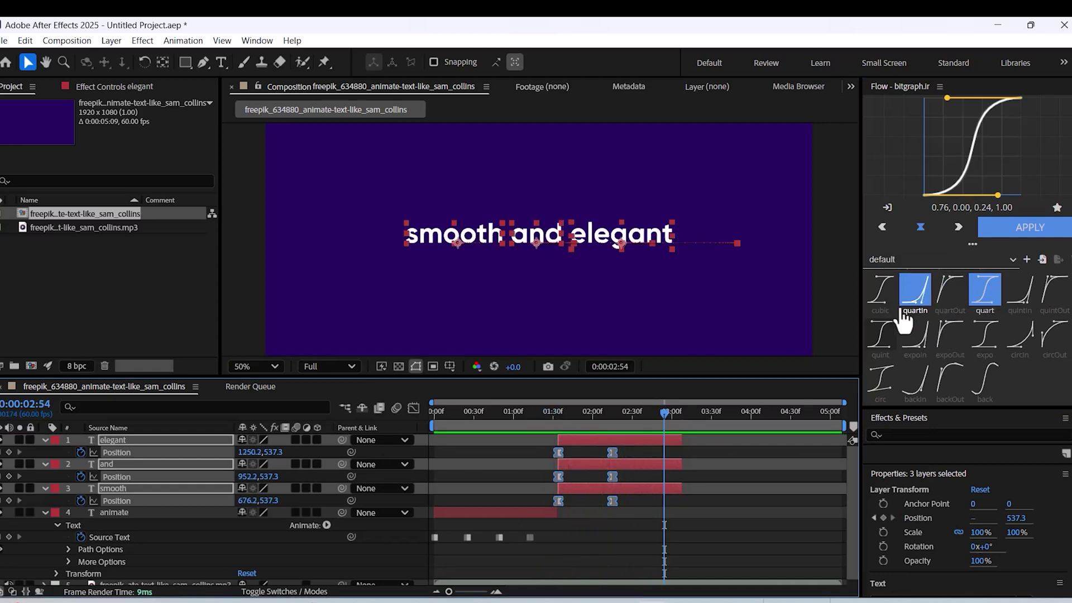
# Step: Apply the Flow quad easing preset (0.48, 0.04, 0.52, 0.96) to the selected Position keyframes and preview the slide-in
pyautogui.scroll(2, 999, 352)
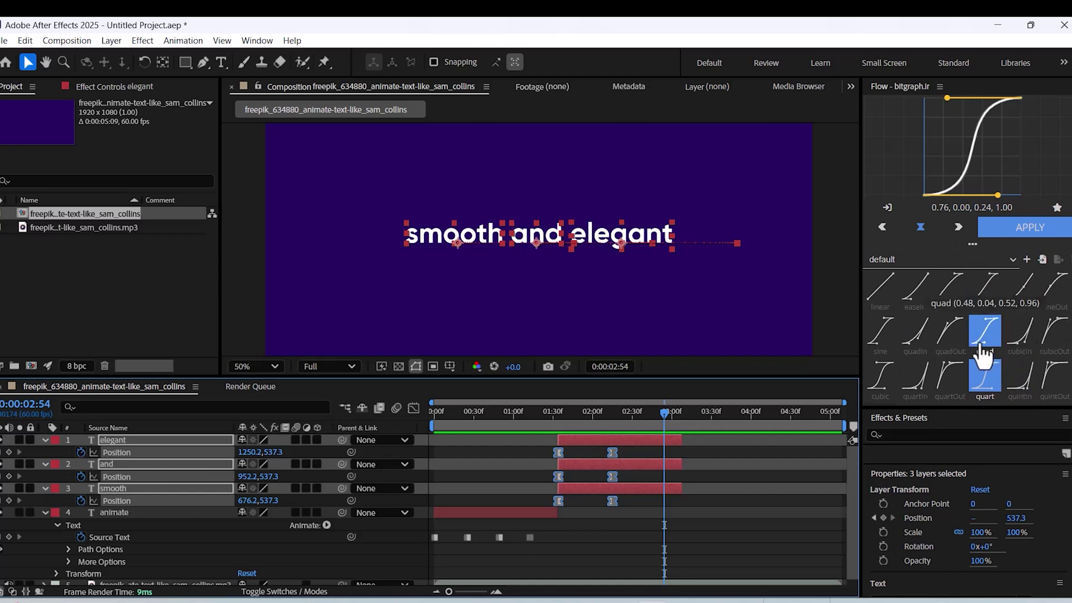
pyautogui.click(983, 344)
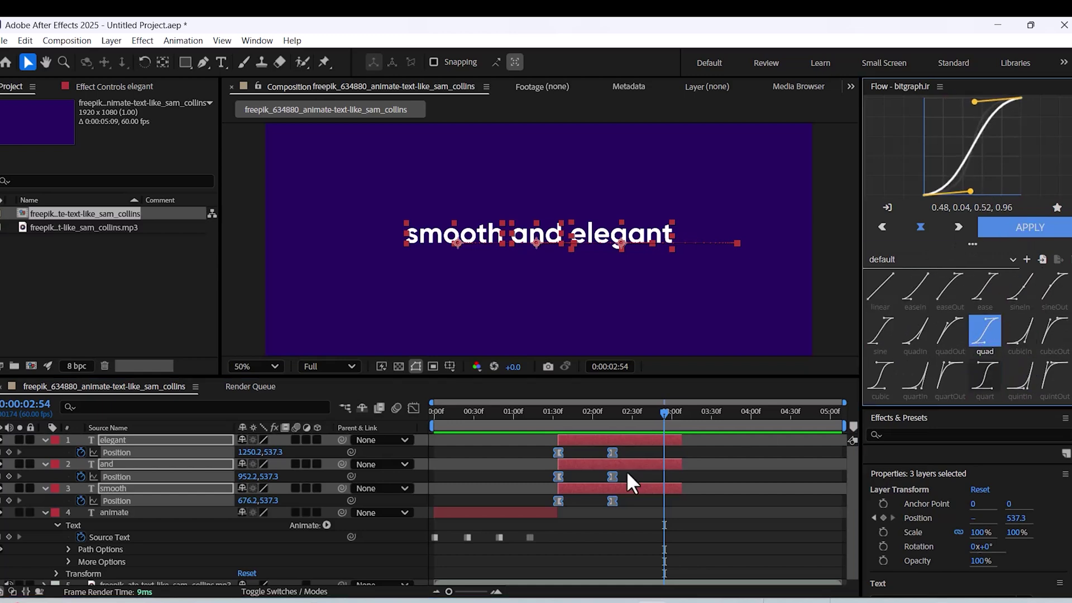
pyautogui.moveTo(664, 412); pyautogui.dragTo(545, 424)
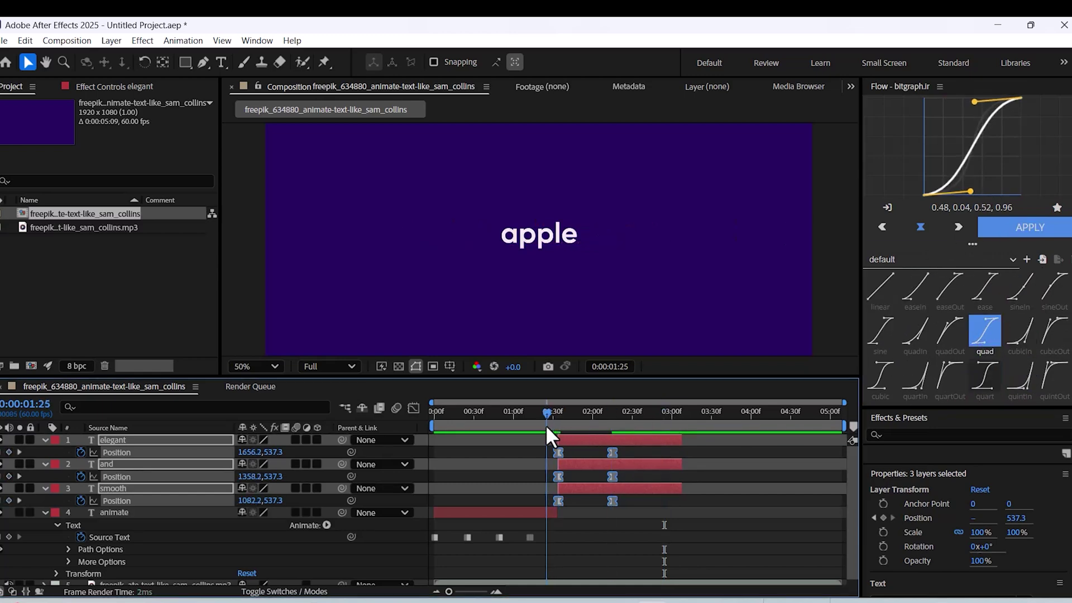
pyautogui.press('space')
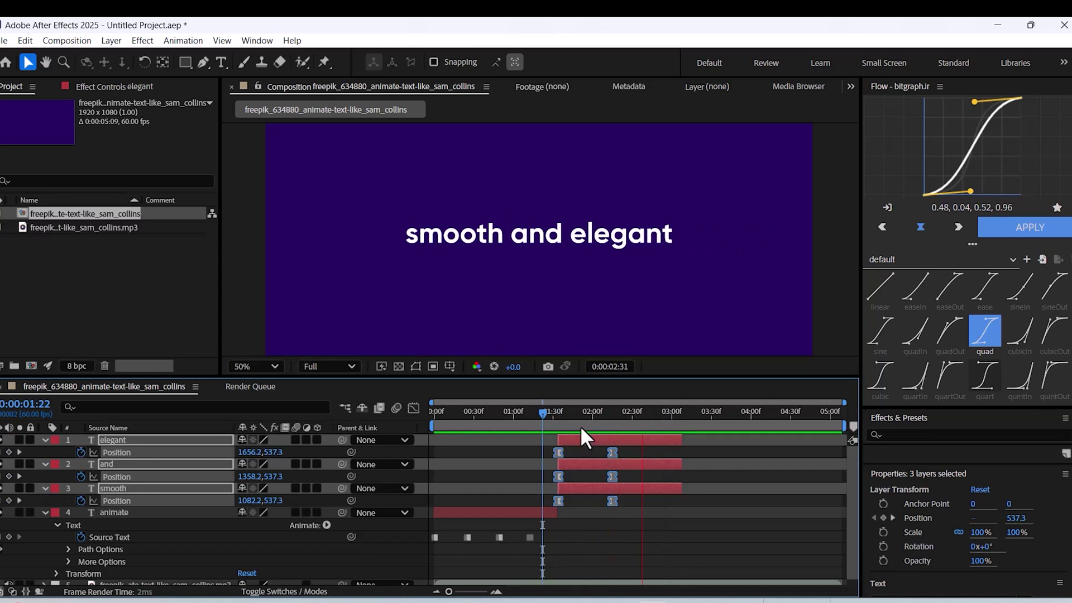
pyautogui.click(673, 423)
# Step: Move the ending Position keyframes of all three word layers to 0:00:02:27 and preview the lengthened slide-in
pyautogui.click(630, 424)
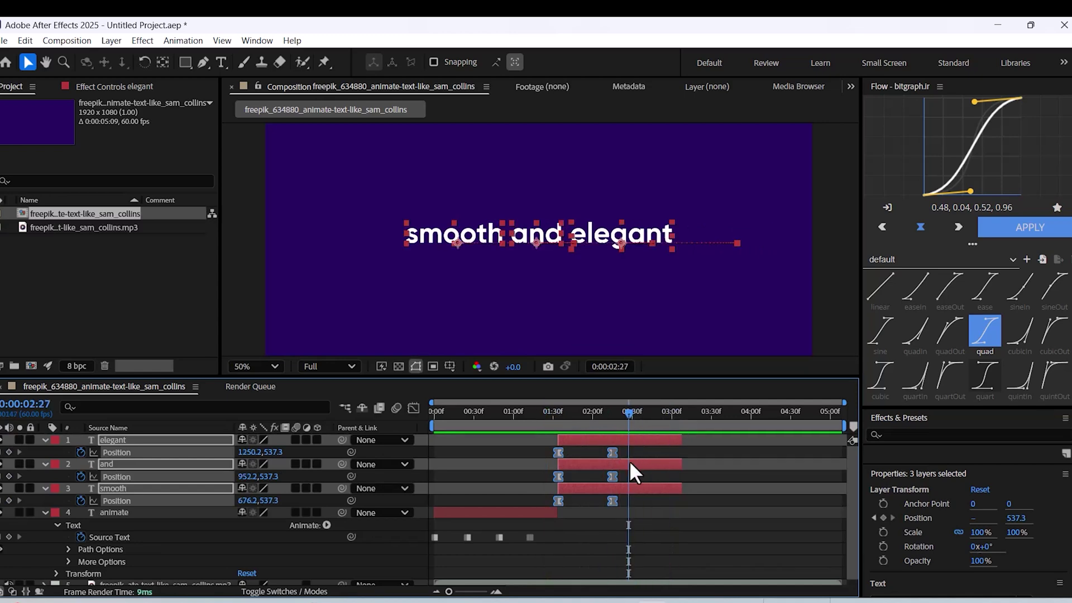
pyautogui.moveTo(641, 449); pyautogui.dragTo(608, 508)
pyautogui.moveTo(612, 501); pyautogui.dragTo(628, 501)
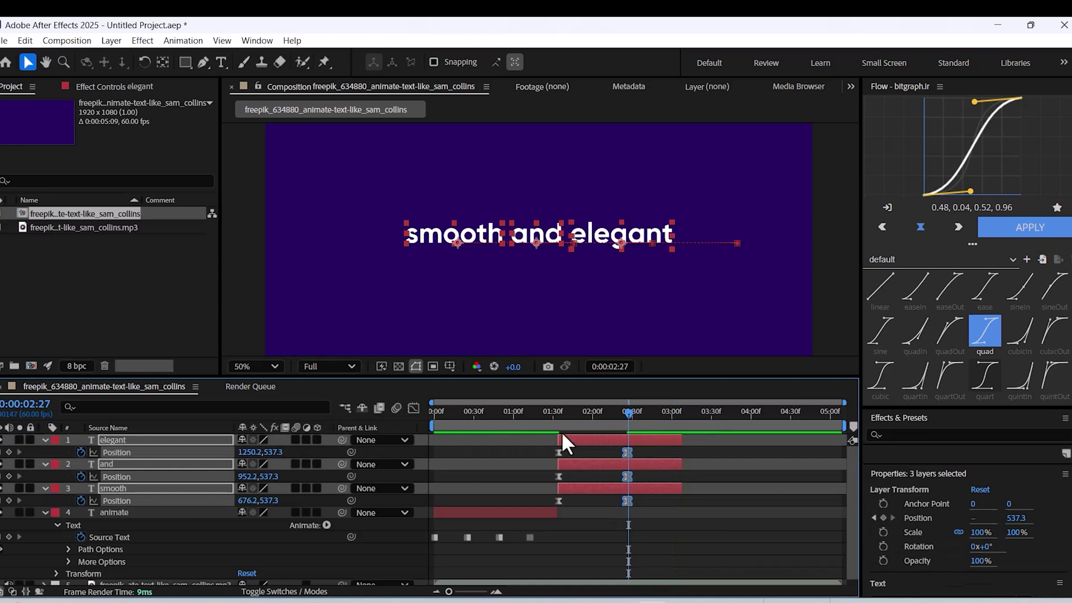
pyautogui.moveTo(559, 431); pyautogui.dragTo(555, 432)
pyautogui.press('space')
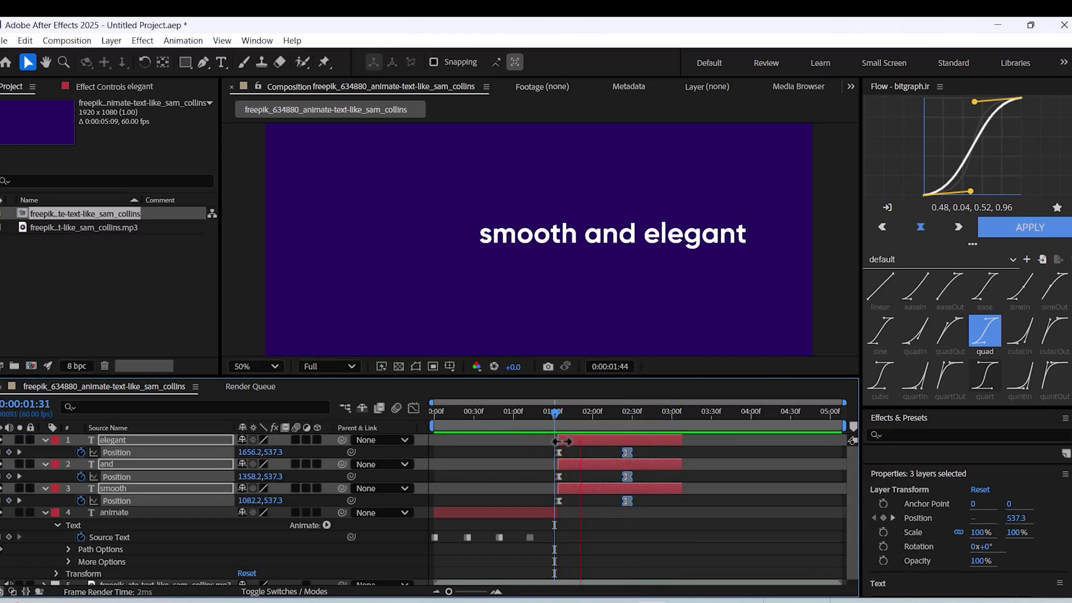
pyautogui.press('space')
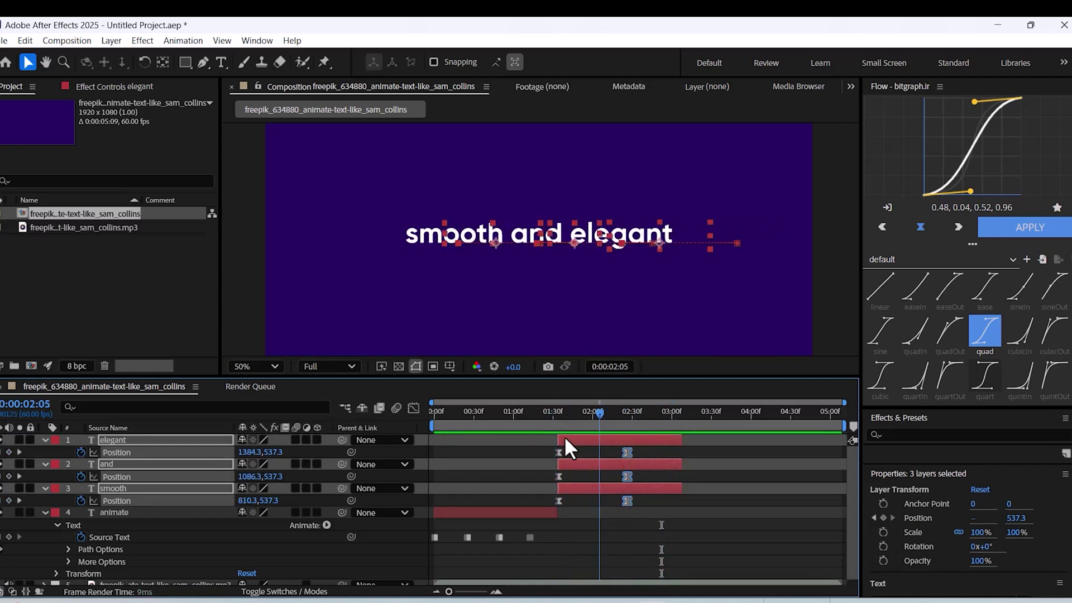
# Step: Play the animation from the beginning to check the timing of the words and the slide-in
pyautogui.moveTo(564, 437); pyautogui.dragTo(376, 456)
pyautogui.press('space')
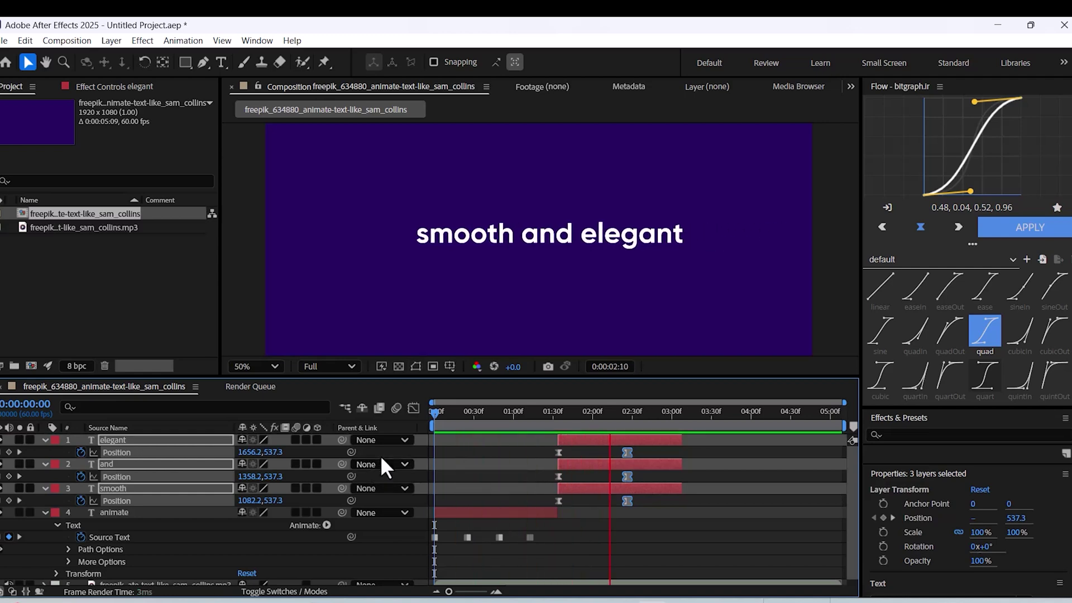
pyautogui.press('space')
pyautogui.click(657, 413)
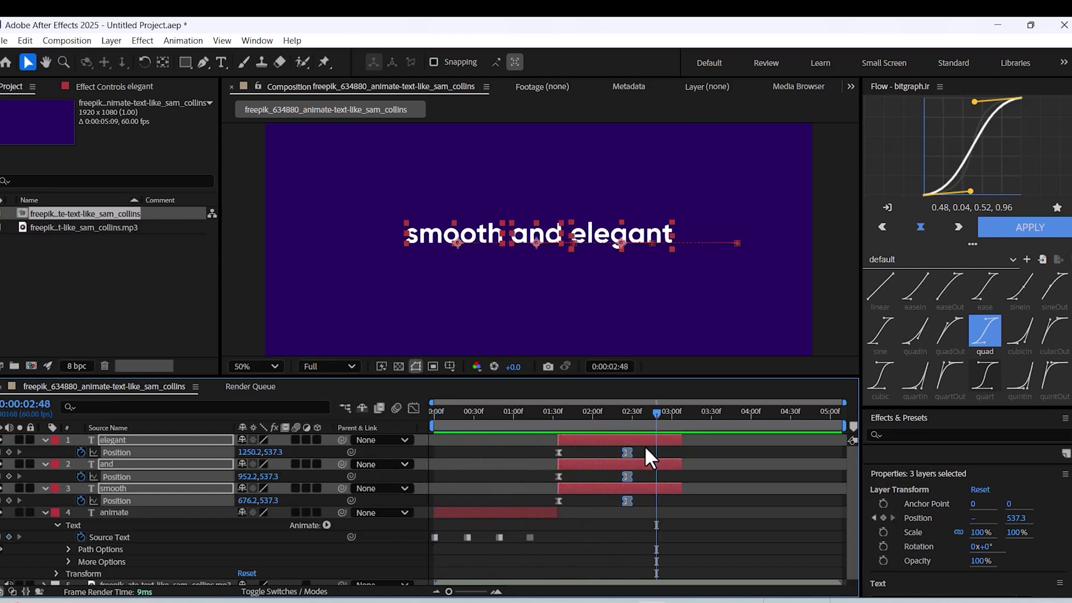
pyautogui.moveTo(645, 447); pyautogui.dragTo(543, 498)
pyautogui.click(698, 453)
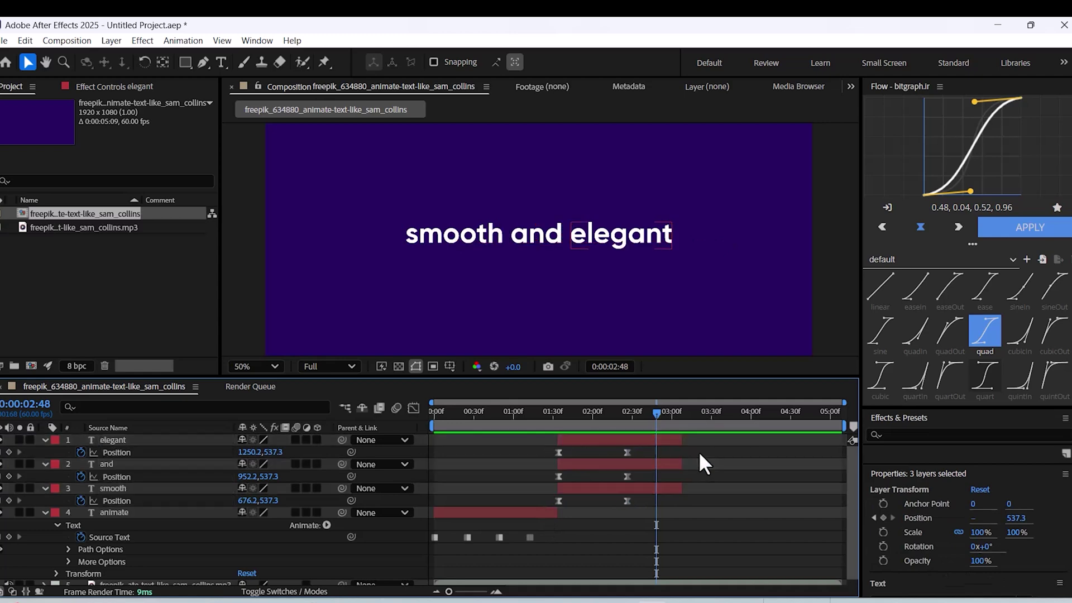
# Step: Stagger the "and" and "elegant" layers to start at about 0:00:01:39 and 0:00:01:45, and preview the slide-in
pyautogui.moveTo(570, 465)
pyautogui.mouseDown()
pyautogui.moveTo(586, 443)
pyautogui.moveTo(533, 438)
pyautogui.moveTo(581, 449)
pyautogui.mouseUp()
pyautogui.press('Home')
pyautogui.press('space')
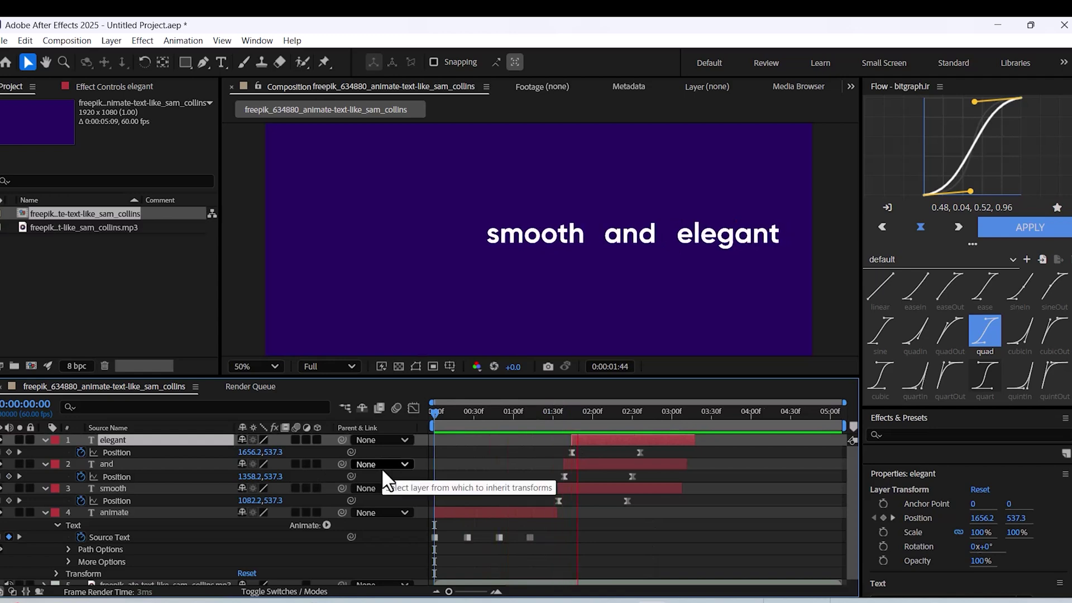
pyautogui.press('space')
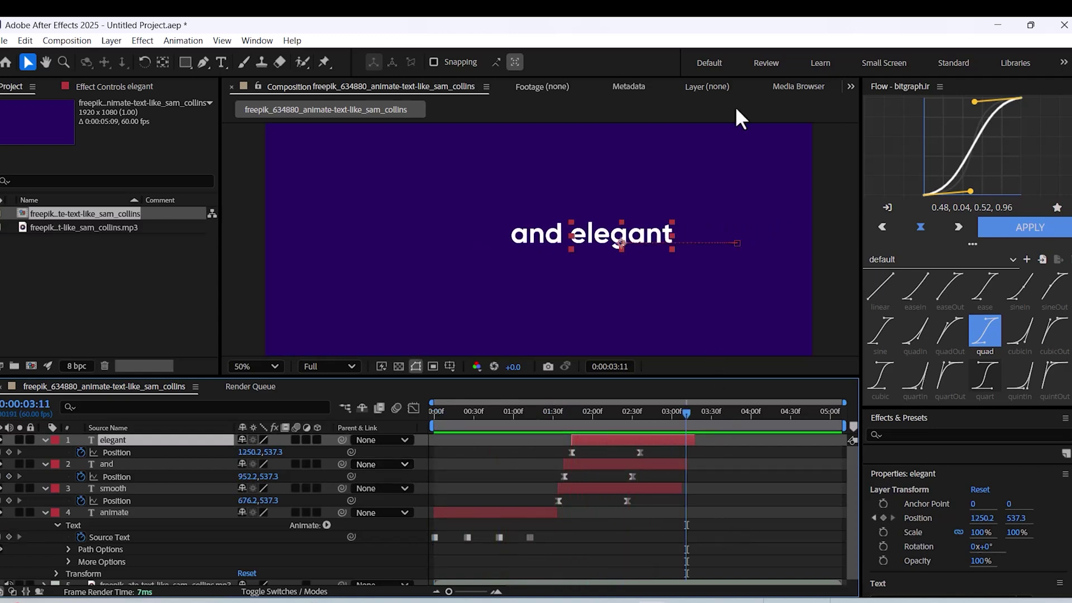
pyautogui.moveTo(682, 425); pyautogui.dragTo(521, 428)
pyautogui.press('space')
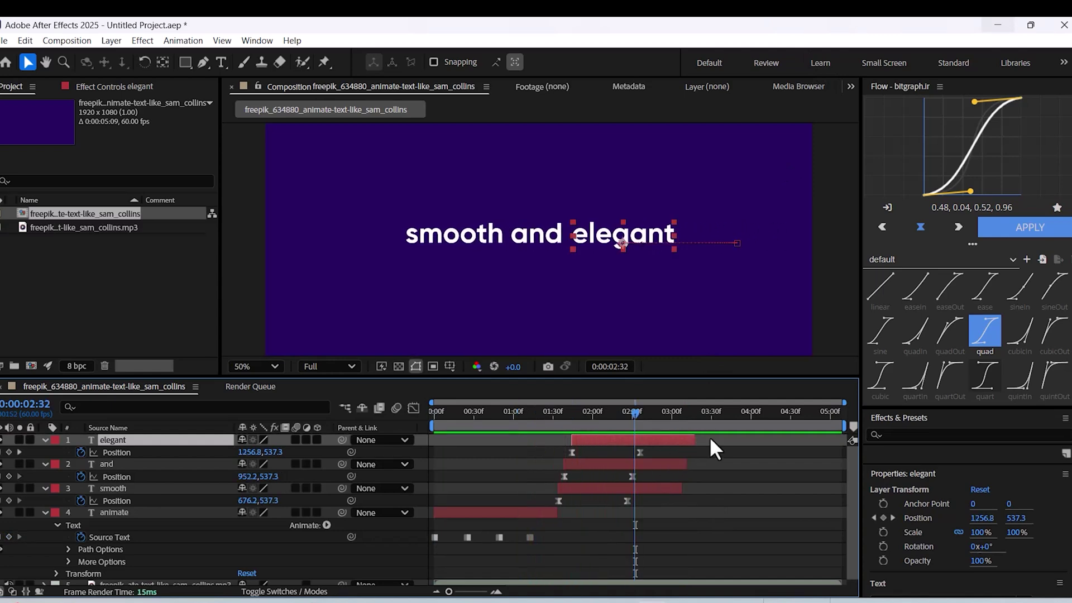
# Step: Shift the three staggered word layers later so "smooth" starts at about 0:00:01:53, and extend the "animate" layer to meet it
pyautogui.moveTo(709, 437); pyautogui.dragTo(553, 505)
pyautogui.moveTo(594, 467); pyautogui.dragTo(618, 480)
pyautogui.moveTo(552, 513); pyautogui.dragTo(583, 512)
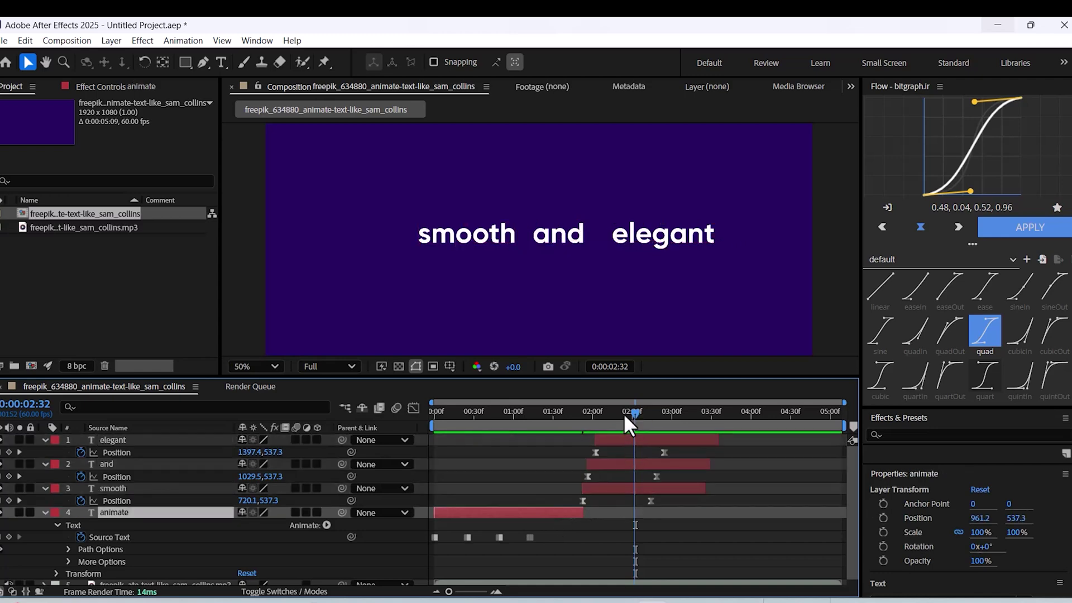
pyautogui.moveTo(624, 413); pyautogui.dragTo(586, 437)
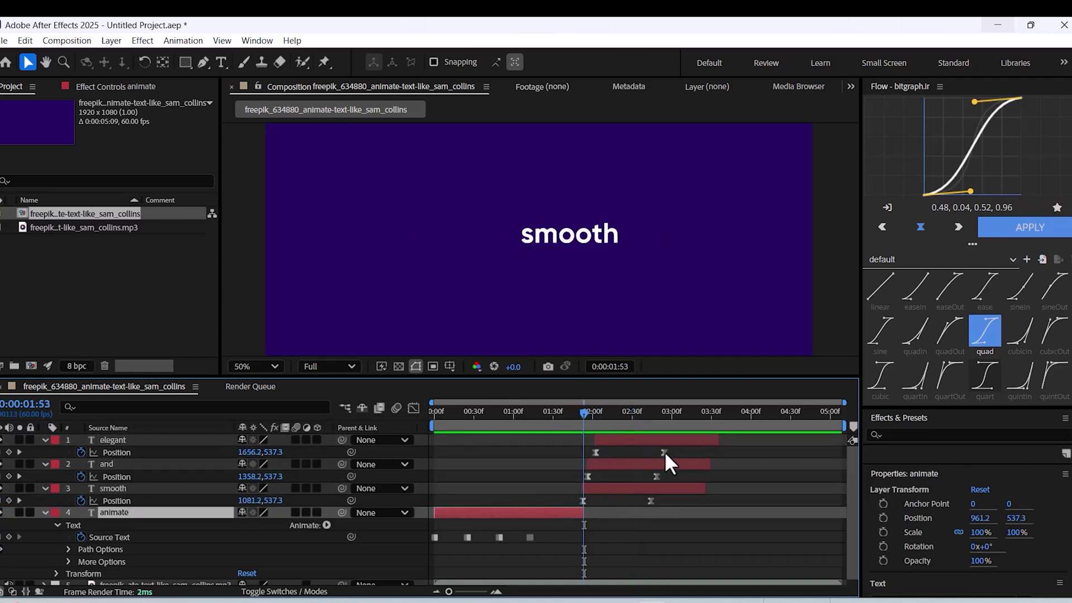
# Step: Reshape the speed graph of the three layers' Position keyframes to start fast and ease out, with 100% influence on the ending keyframes
pyautogui.moveTo(679, 447); pyautogui.dragTo(561, 506)
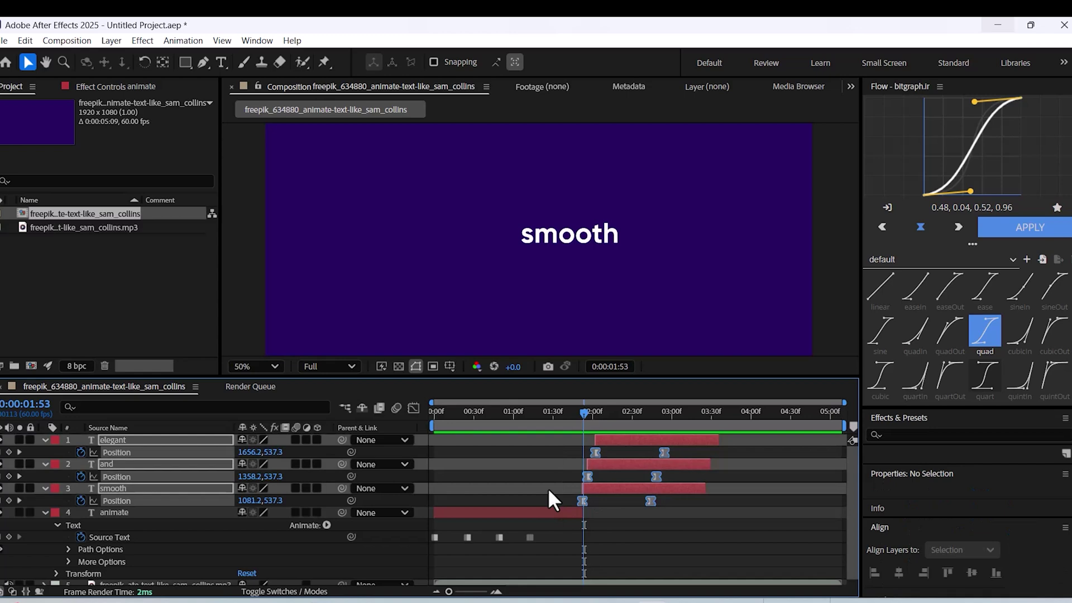
pyautogui.click(414, 408)
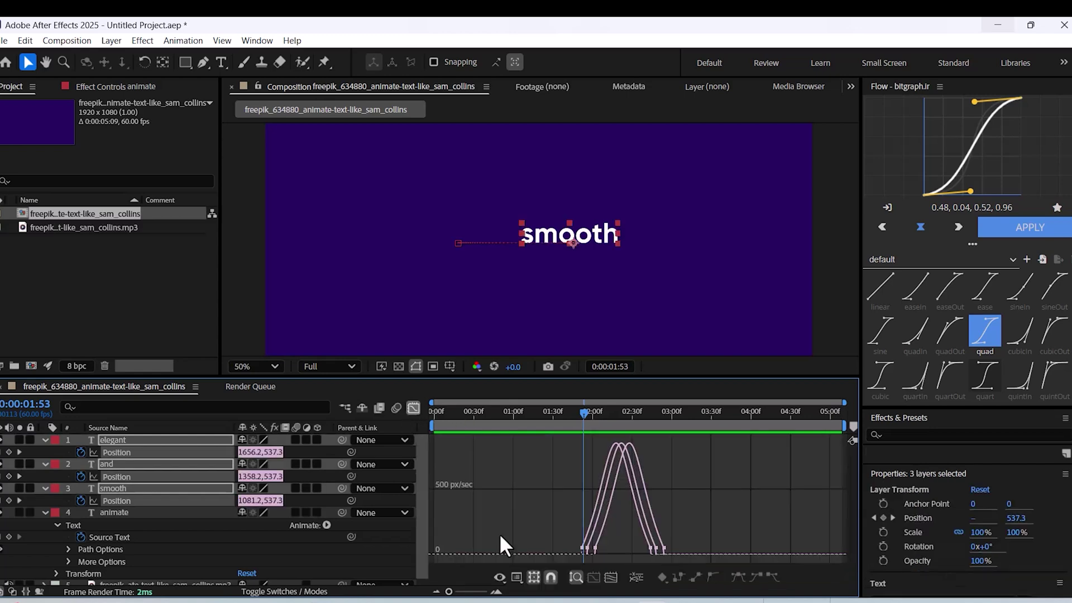
pyautogui.rightClick(642, 502)
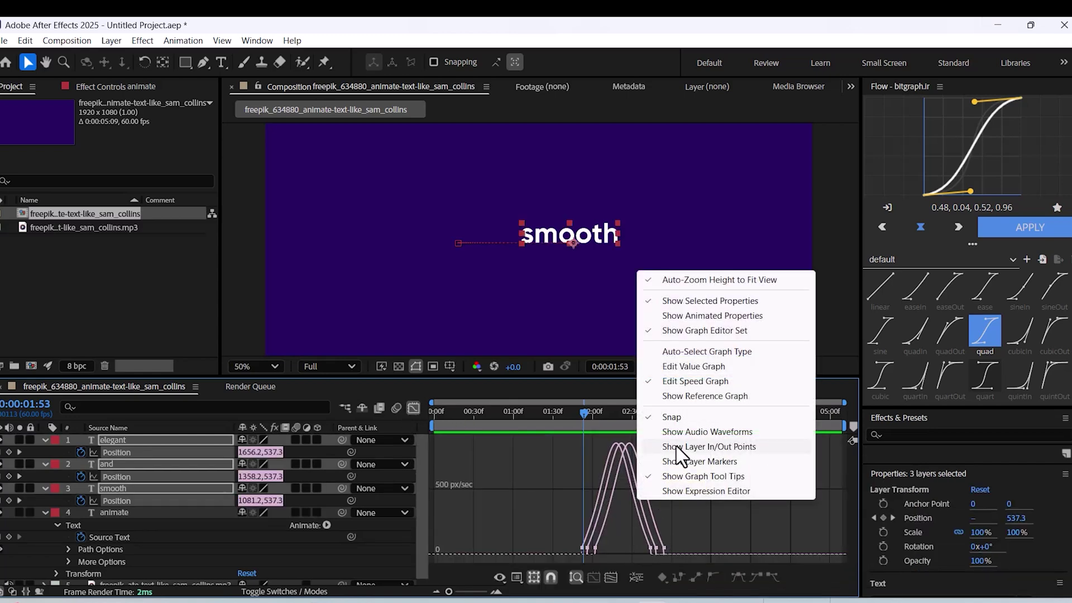
pyautogui.click(675, 531)
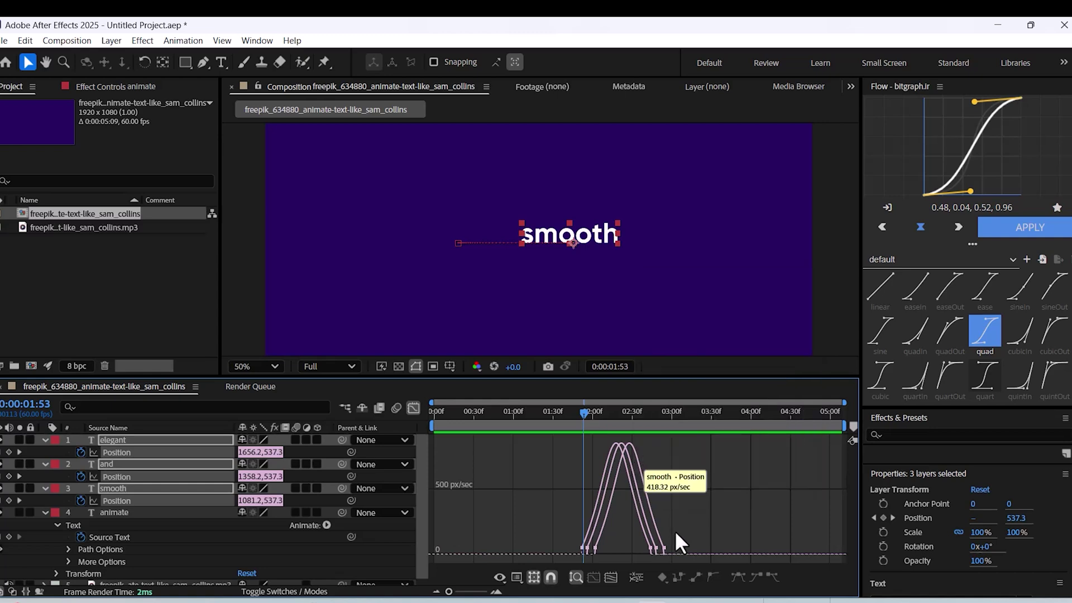
pyautogui.moveTo(563, 524); pyautogui.dragTo(592, 548)
pyautogui.moveTo(695, 526); pyautogui.dragTo(538, 563)
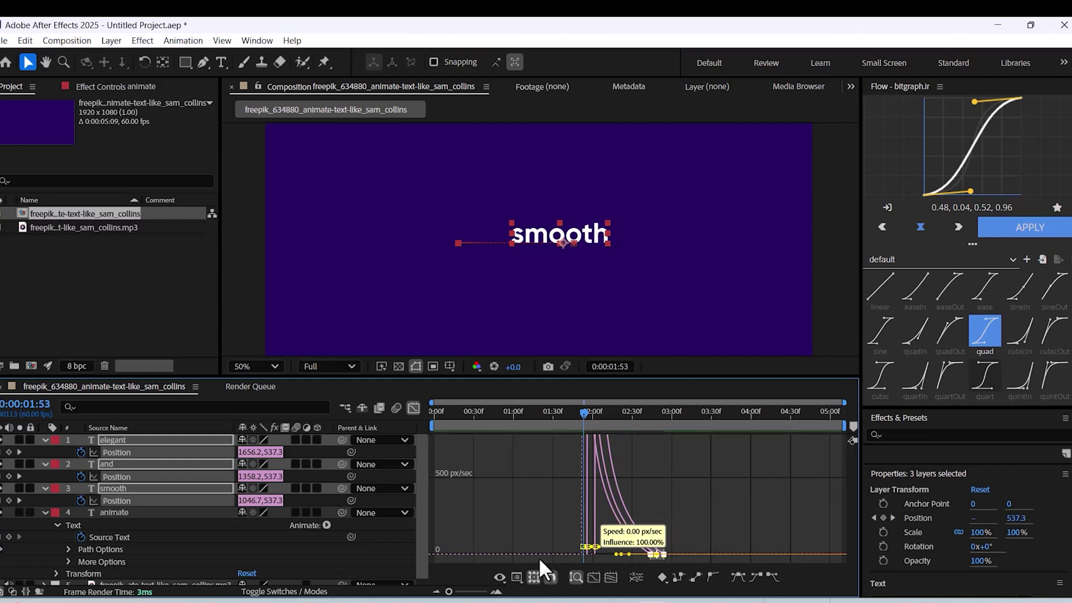
pyautogui.click(414, 409)
# Step: Try adding a Source Text keyframe to the "animate" layer at 0:00:01:40, and undo it
pyautogui.moveTo(584, 411); pyautogui.dragTo(565, 411)
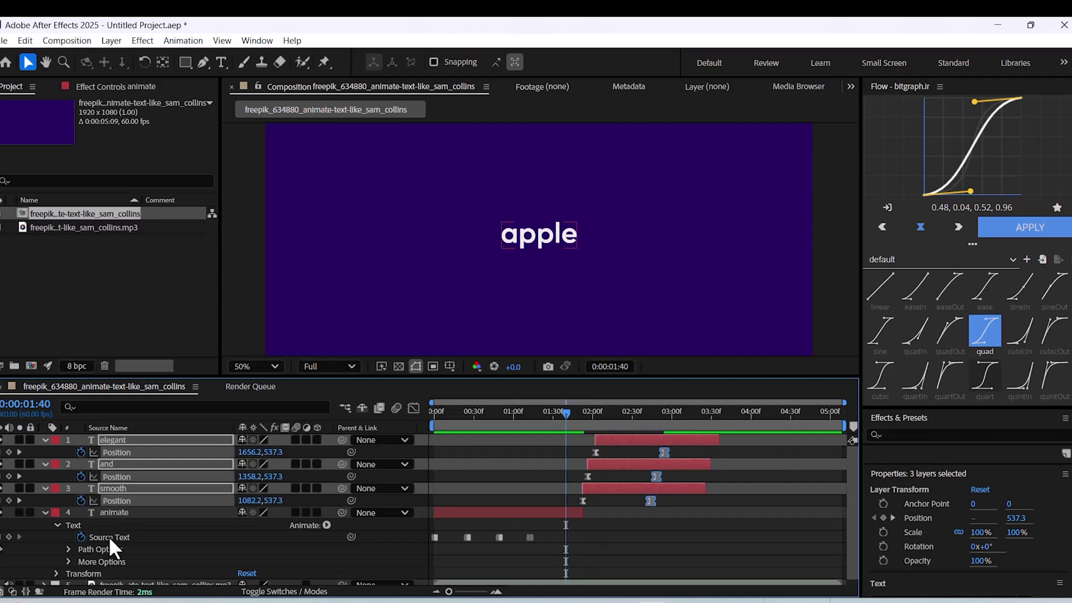
pyautogui.click(9, 534)
pyautogui.moveTo(568, 409); pyautogui.dragTo(583, 421)
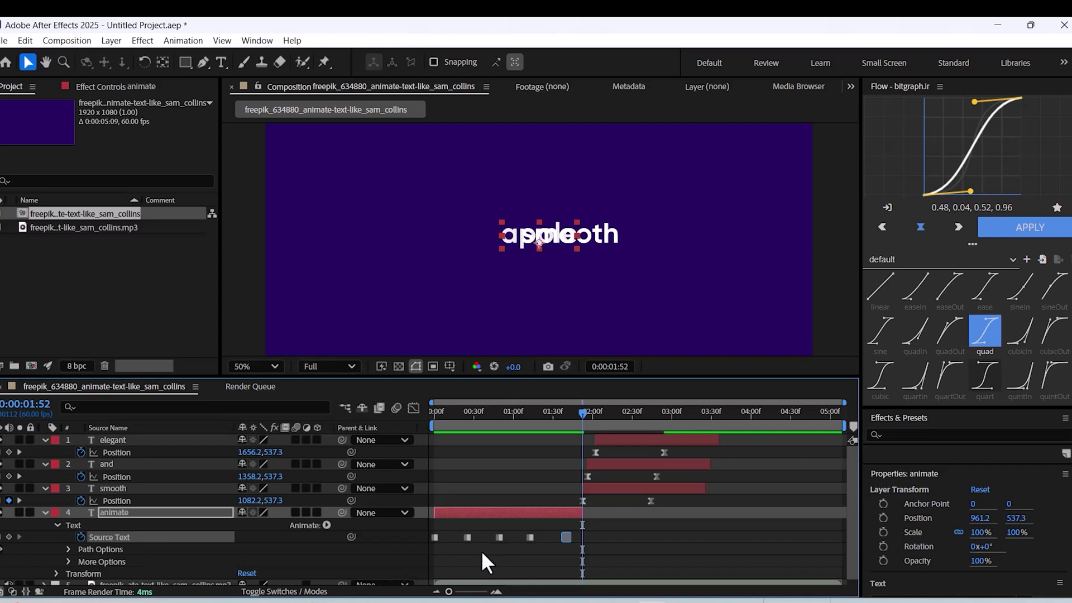
pyautogui.hotkey('ctrl', 'z')
pyautogui.hotkey('shift', 'F3')
pyautogui.press('space')
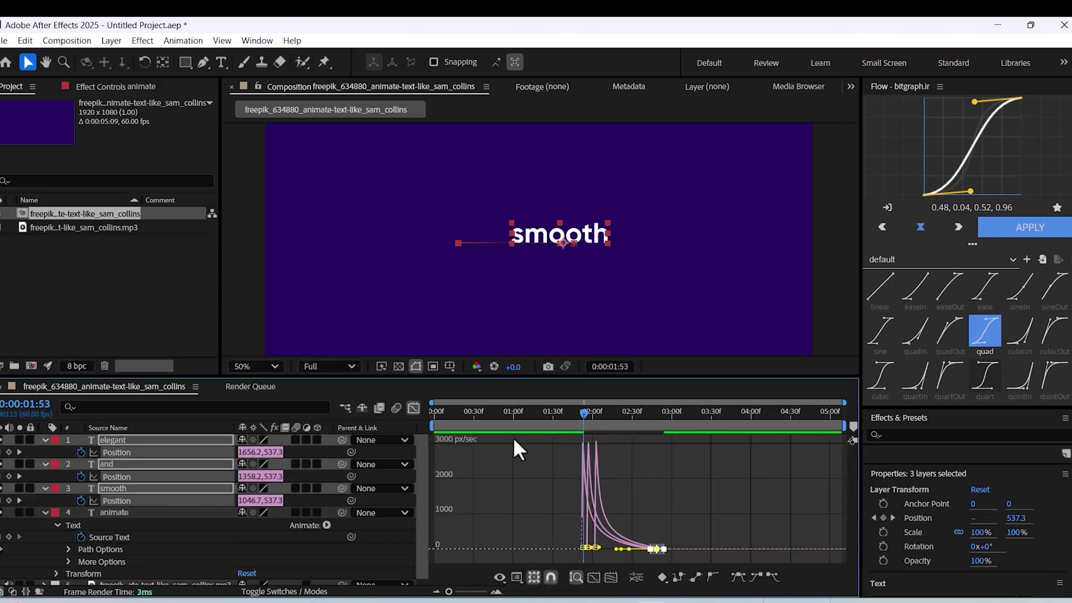
pyautogui.click(417, 407)
# Step: Add a Position keyframe to the "animate" layer at 0:00:01:53
pyautogui.click(561, 511)
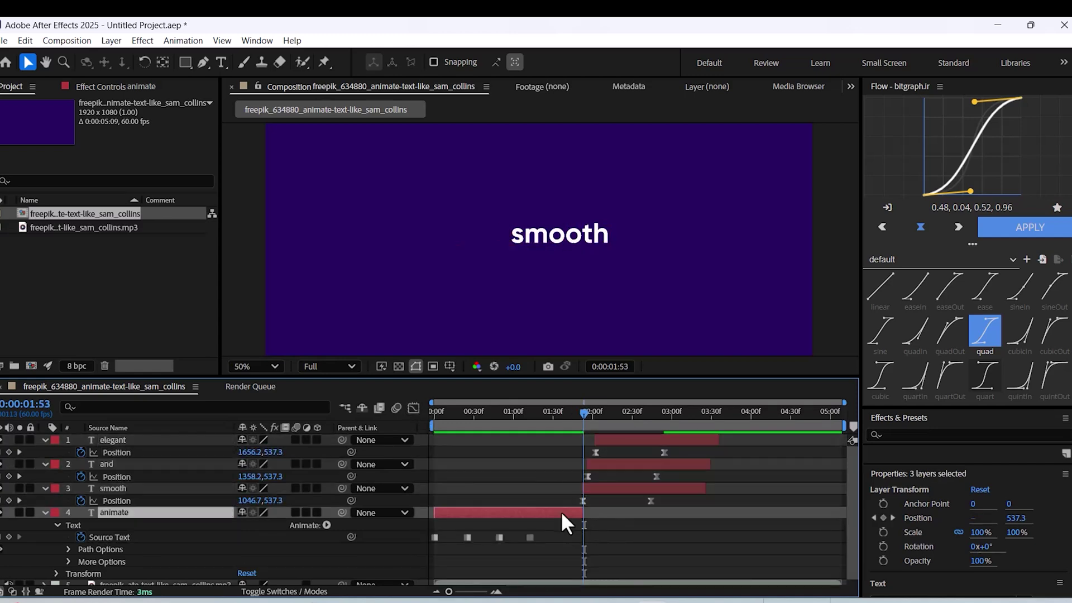
pyautogui.press('p')
pyautogui.click(81, 525)
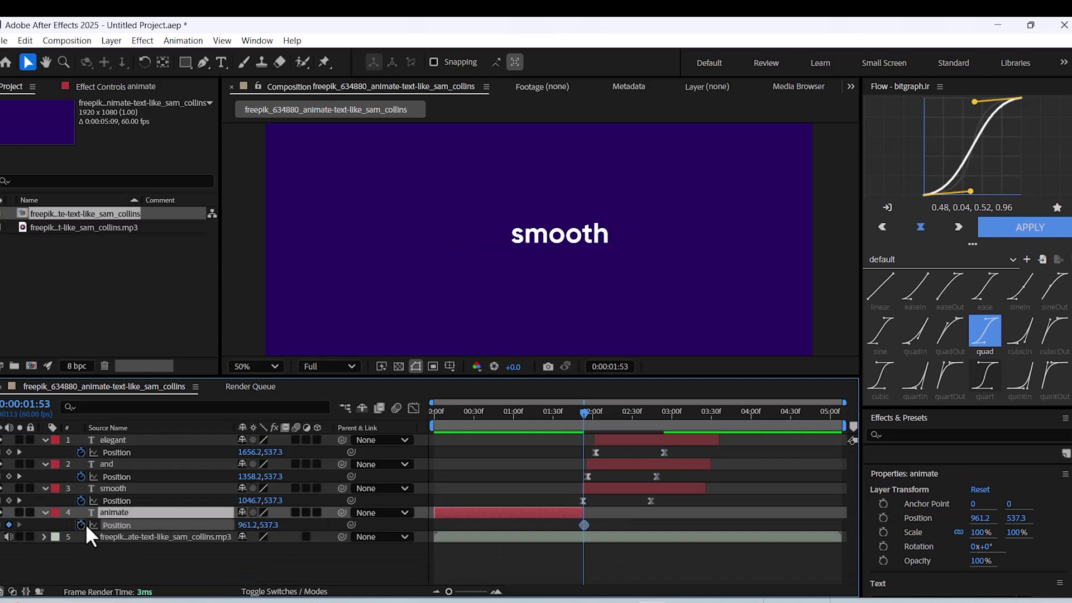
# Step: Try a short leftward slide of the "animate" layer ending at X 848.2 at 0:00:01:53, preview it, and undo it
pyautogui.moveTo(582, 524); pyautogui.dragTo(558, 521)
pyautogui.moveTo(246, 536); pyautogui.dragTo(173, 535)
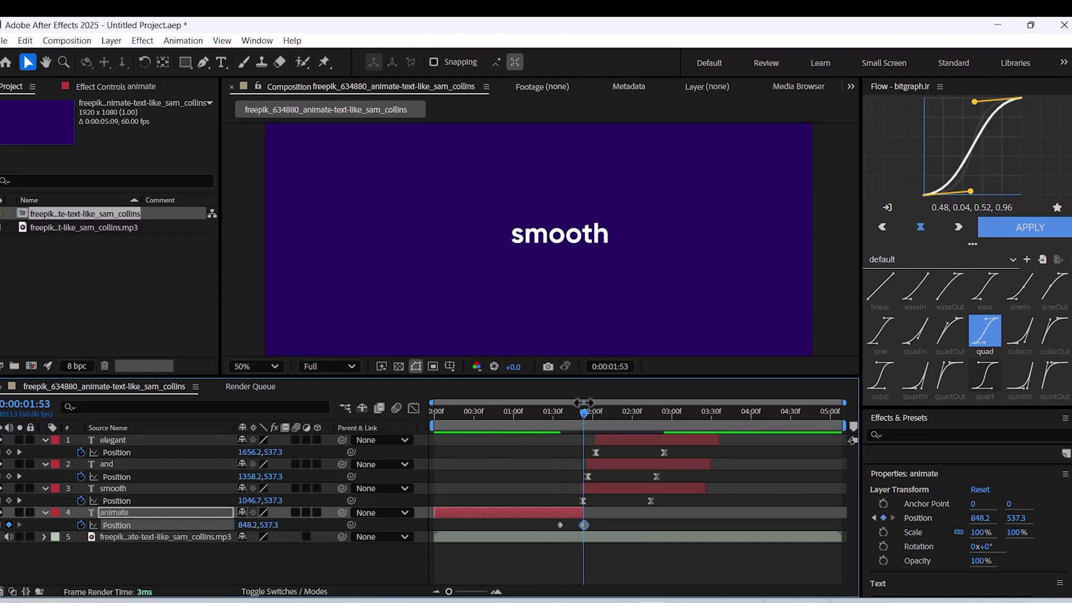
pyautogui.click(568, 413)
pyautogui.moveTo(568, 412); pyautogui.dragTo(528, 431)
pyautogui.press('space')
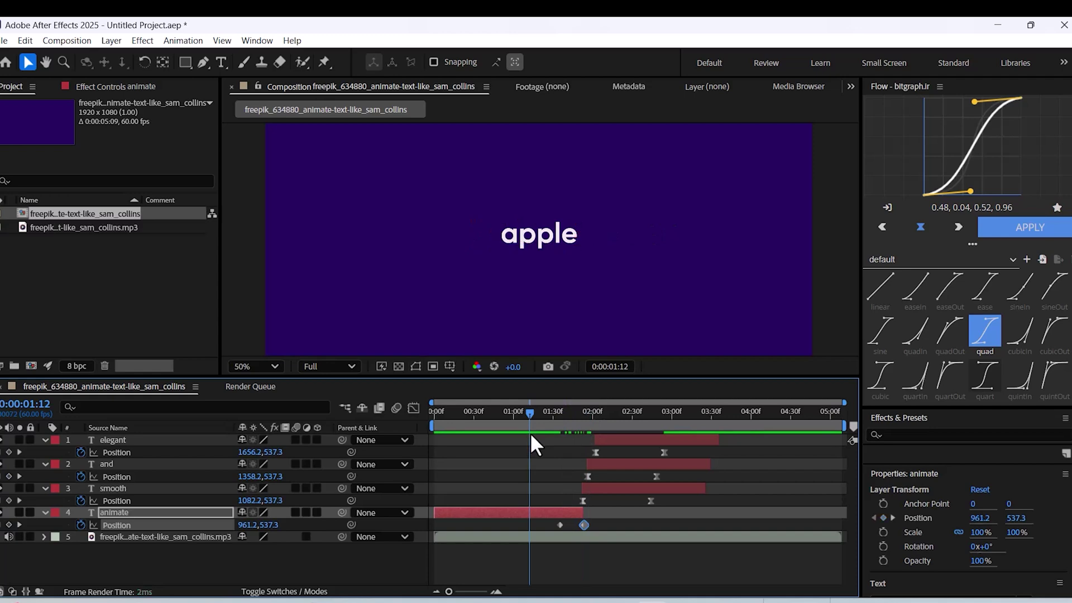
pyautogui.press('space')
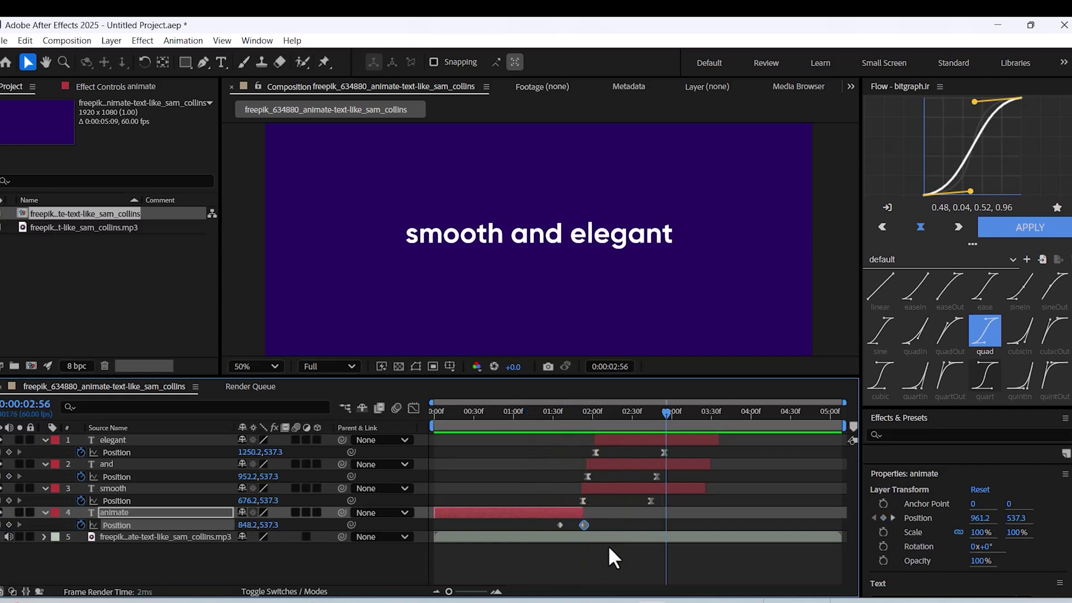
pyautogui.moveTo(668, 413); pyautogui.dragTo(603, 434)
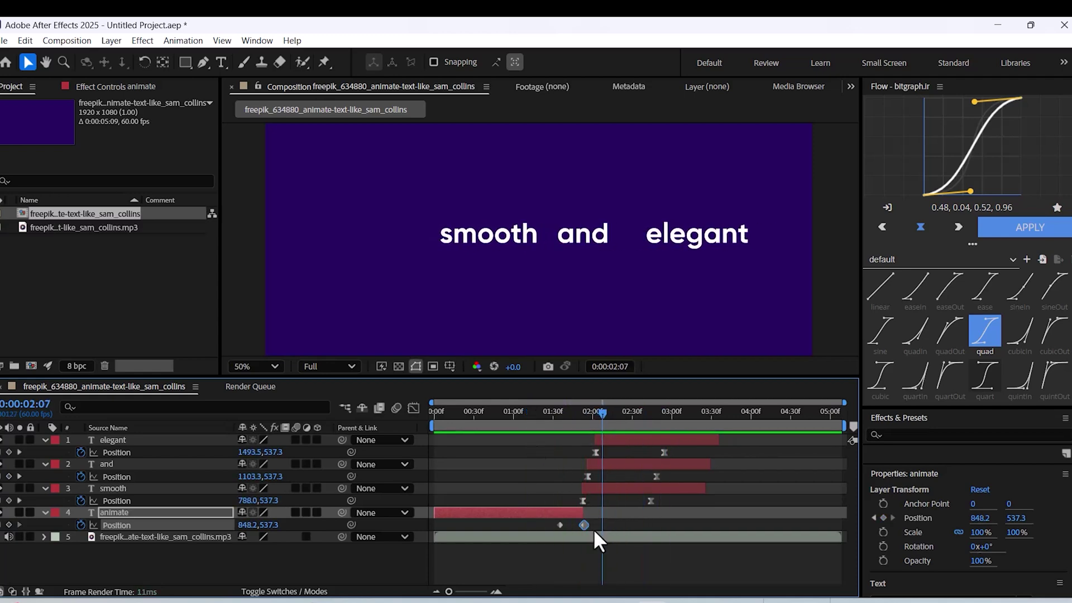
pyautogui.hotkey('ctrl', 'z')
# Step: Rebuild the "animate" layer's leftward slide from about 0:00:01:35 with eased Position keyframes ending at X 685.2, and play the animation from the beginning
pyautogui.click(584, 414)
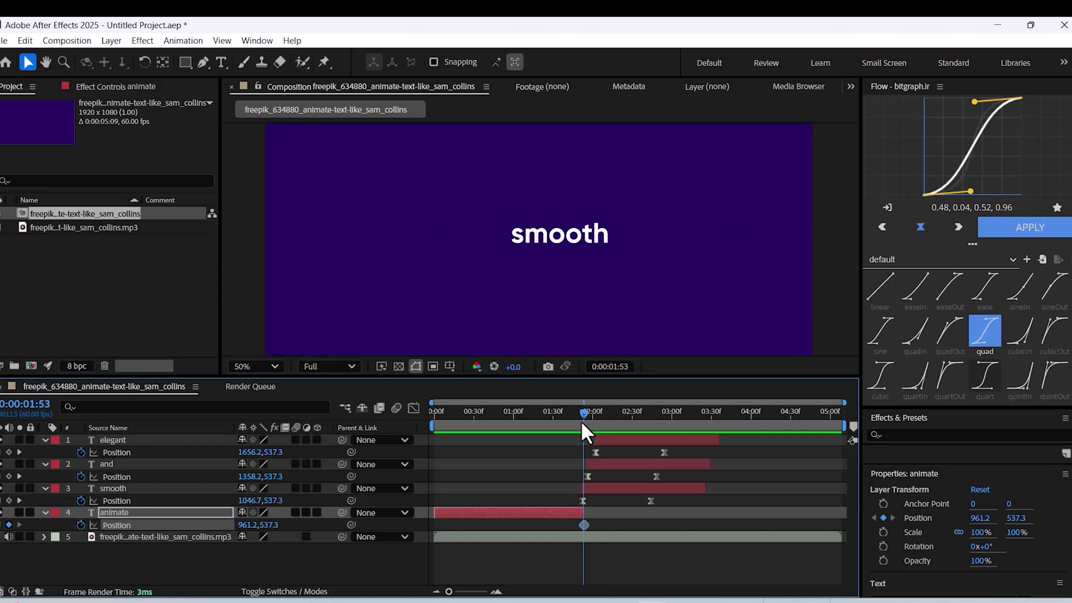
pyautogui.moveTo(583, 525); pyautogui.dragTo(562, 526)
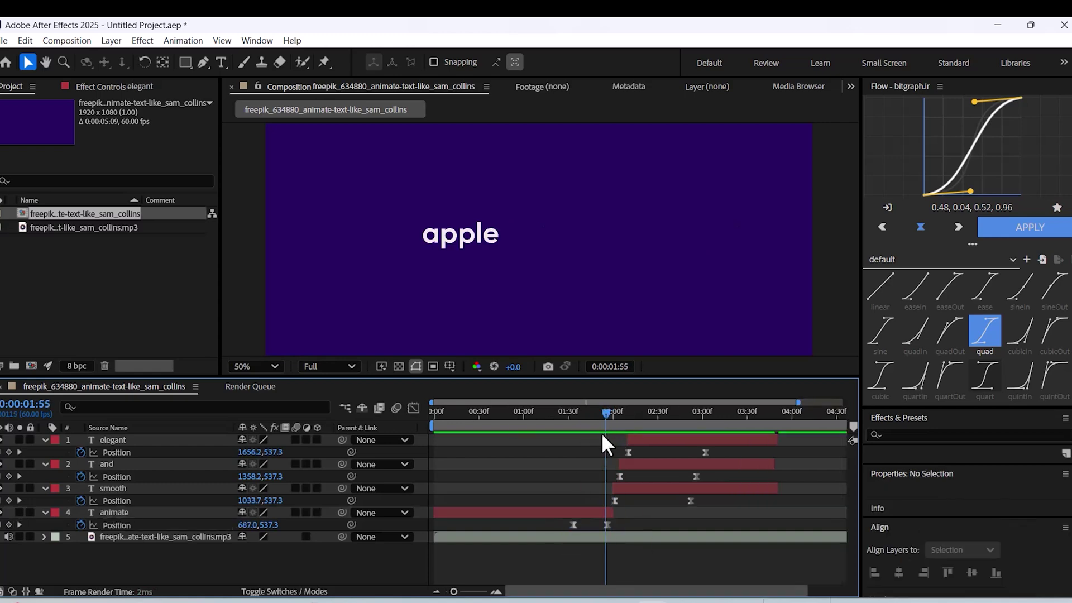
pyautogui.moveTo(692, 416); pyautogui.dragTo(434, 435)
pyautogui.press('space')
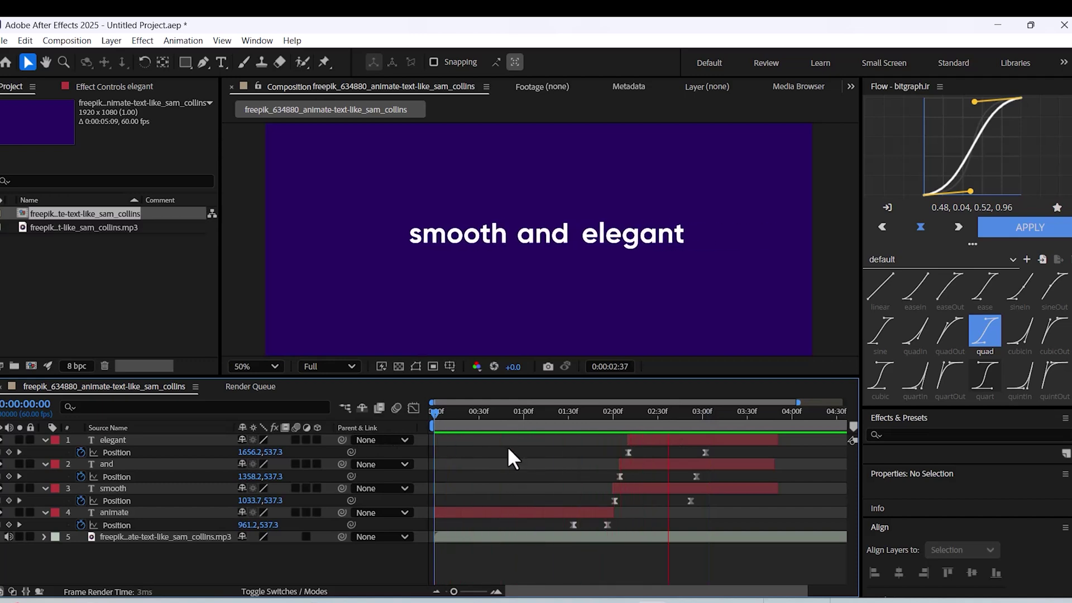
pyautogui.press('space')
pyautogui.press('Home')
pyautogui.press('space')
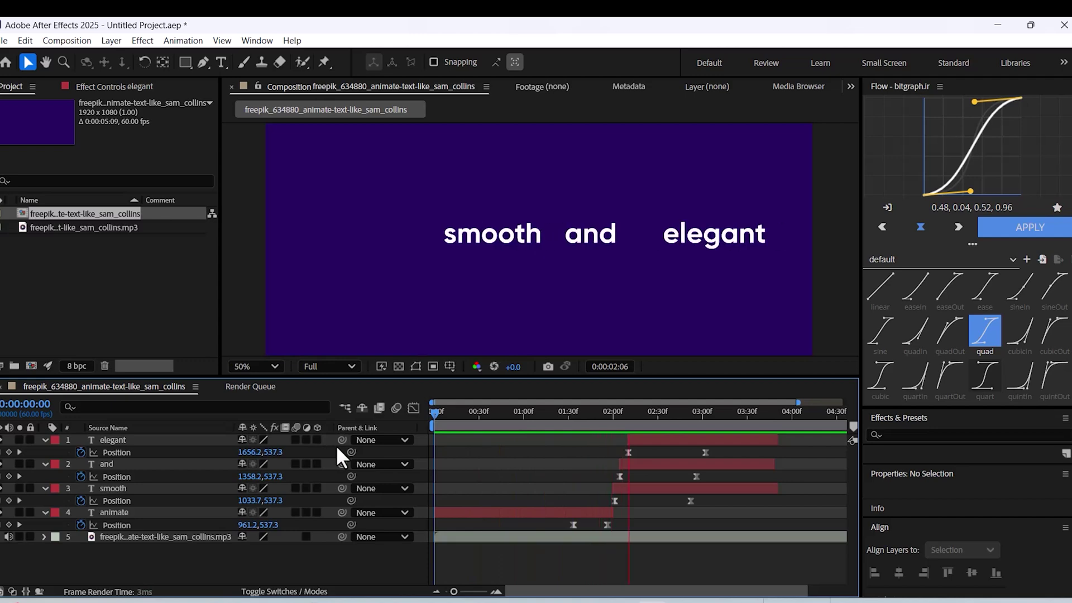
pyautogui.press('space')
pyautogui.moveTo(683, 412); pyautogui.dragTo(631, 430)
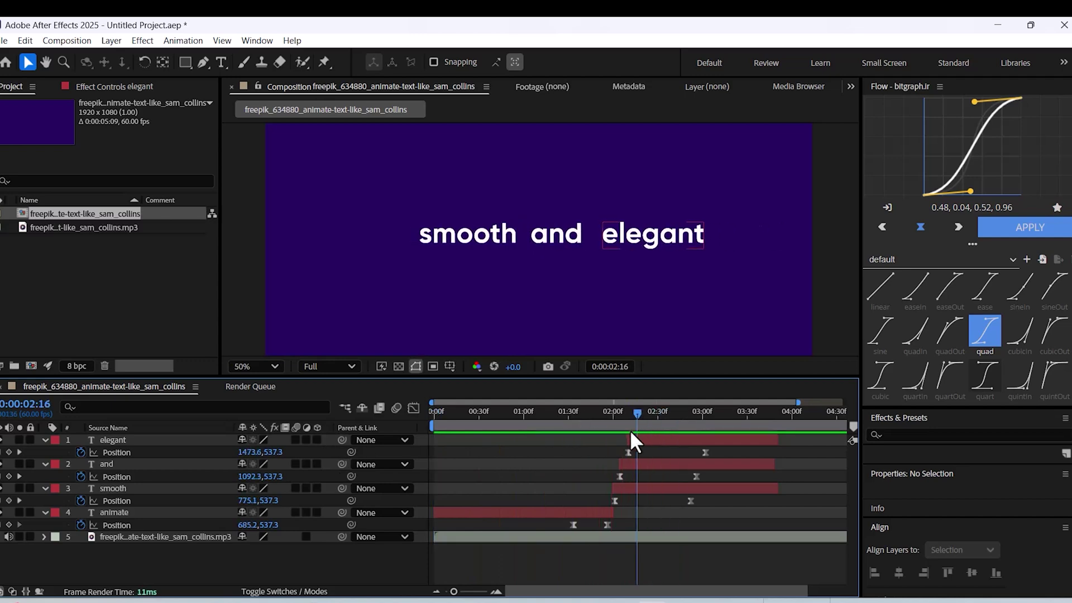
# Step: Move the "animate" layer's starting Position keyframe later to about 0:00:01:44 and play the animation from the beginning
pyautogui.moveTo(583, 530); pyautogui.dragTo(589, 540)
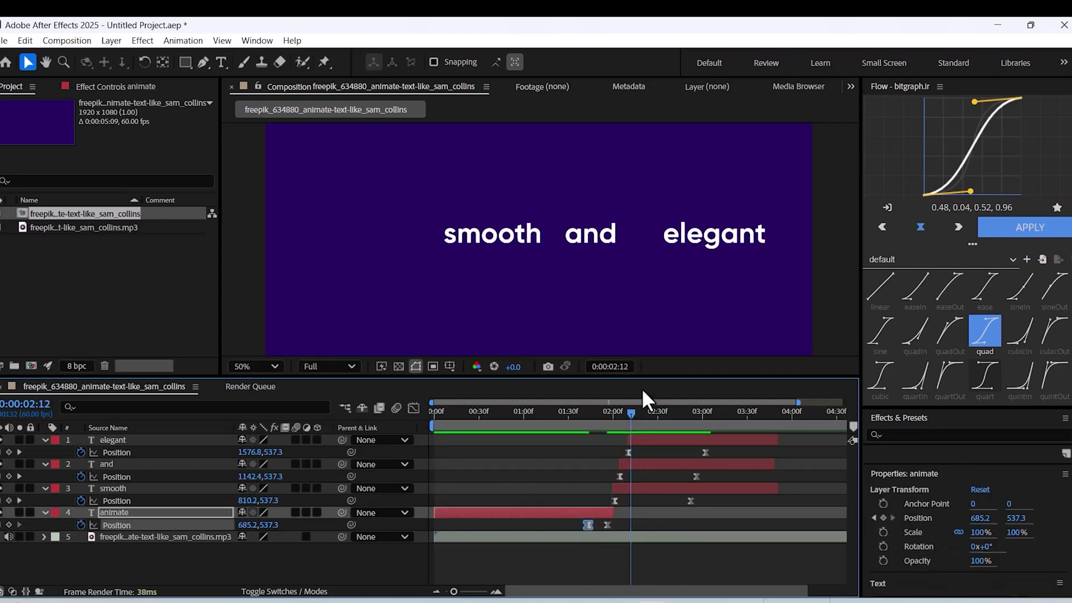
pyautogui.press('Home')
pyautogui.press('space')
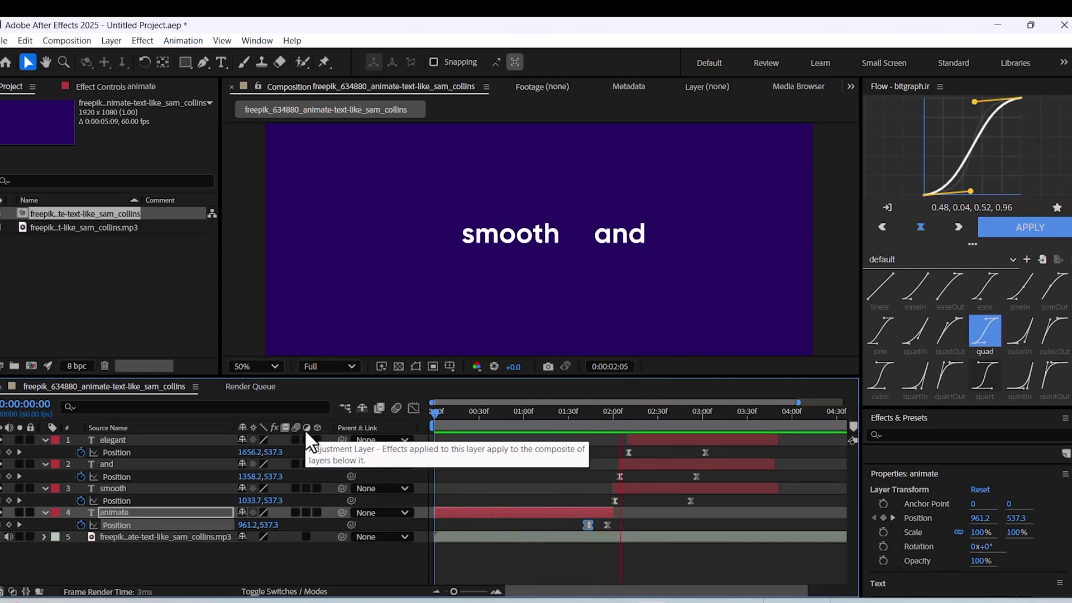
# Step: Shift the "smooth", "and" and "elegant" layers about two frames earlier and preview the transition from "apple"
pyautogui.moveTo(701, 409); pyautogui.dragTo(611, 451)
pyautogui.click(622, 489)
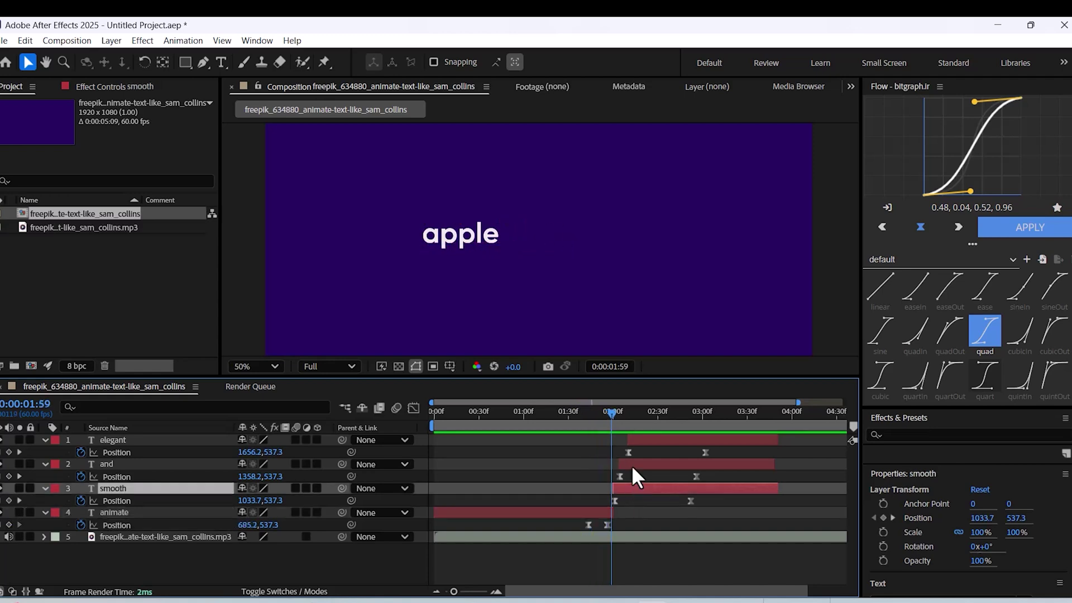
pyautogui.keyDown('shift'); pyautogui.click(632, 465); pyautogui.keyUp('shift')
pyautogui.keyDown('shift'); pyautogui.click(637, 441); pyautogui.keyUp('shift')
pyautogui.moveTo(638, 438); pyautogui.dragTo(578, 421)
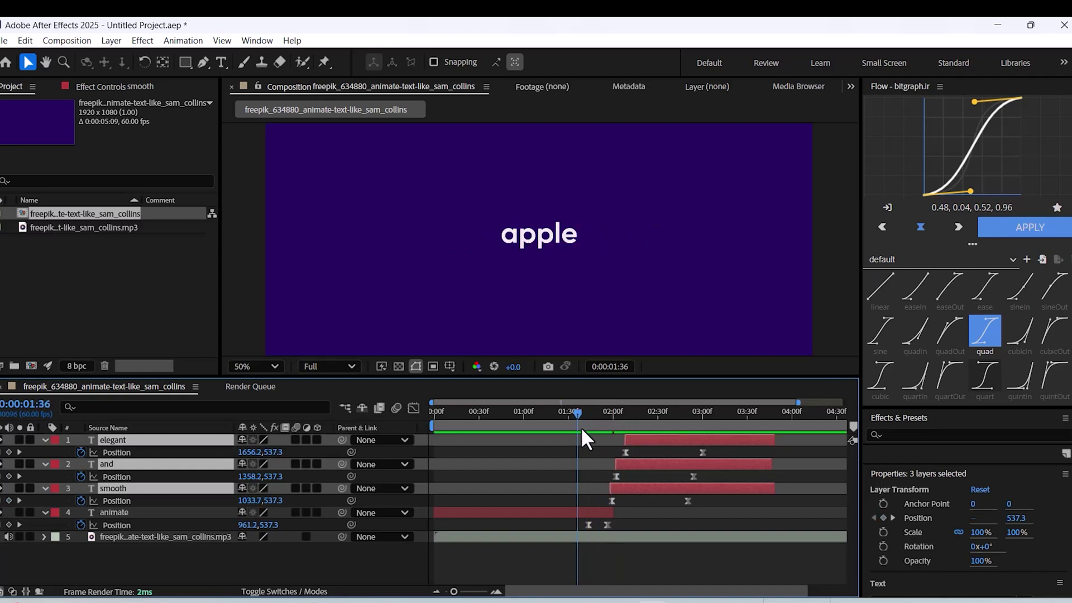
pyautogui.press('space')
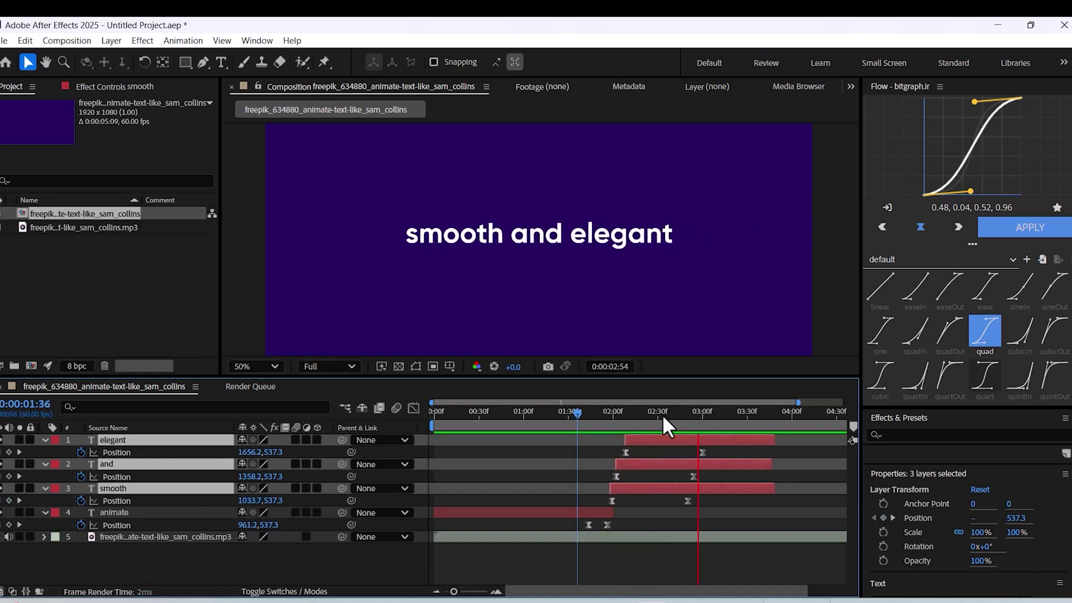
pyautogui.press('space')
pyautogui.moveTo(698, 413); pyautogui.dragTo(572, 448)
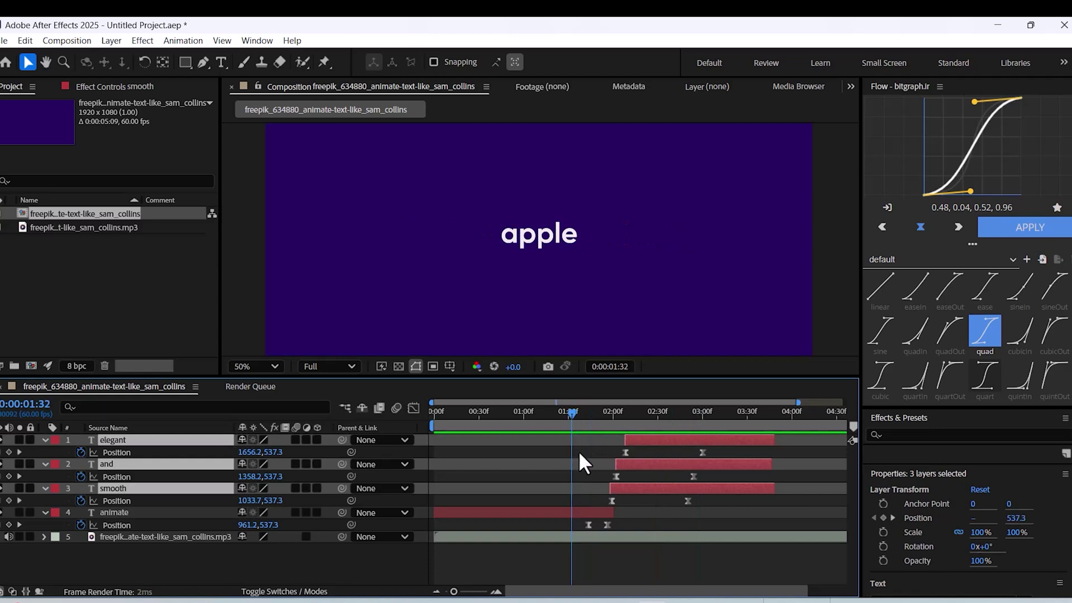
pyautogui.press('space')
pyautogui.press('space')
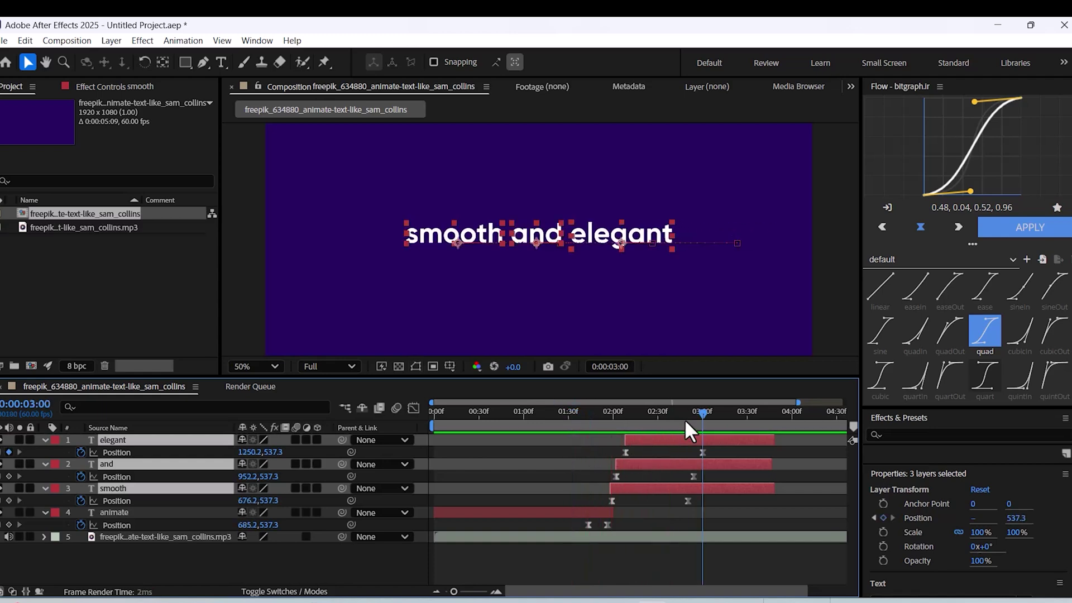
pyautogui.moveTo(687, 417); pyautogui.dragTo(582, 447)
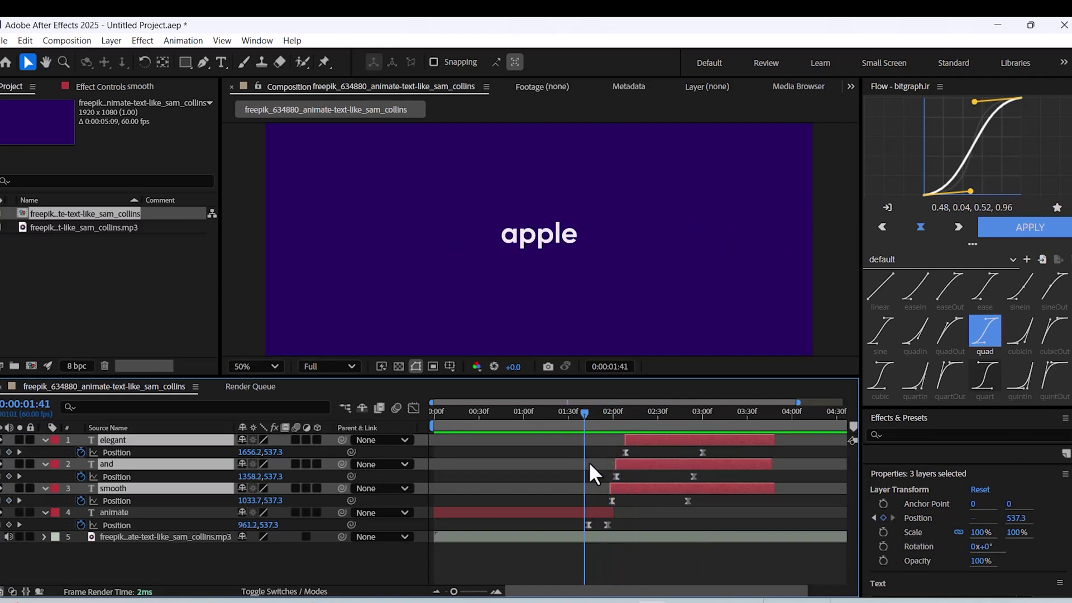
# Step: Create a new null object layer in the composition
pyautogui.rightClick(367, 558)
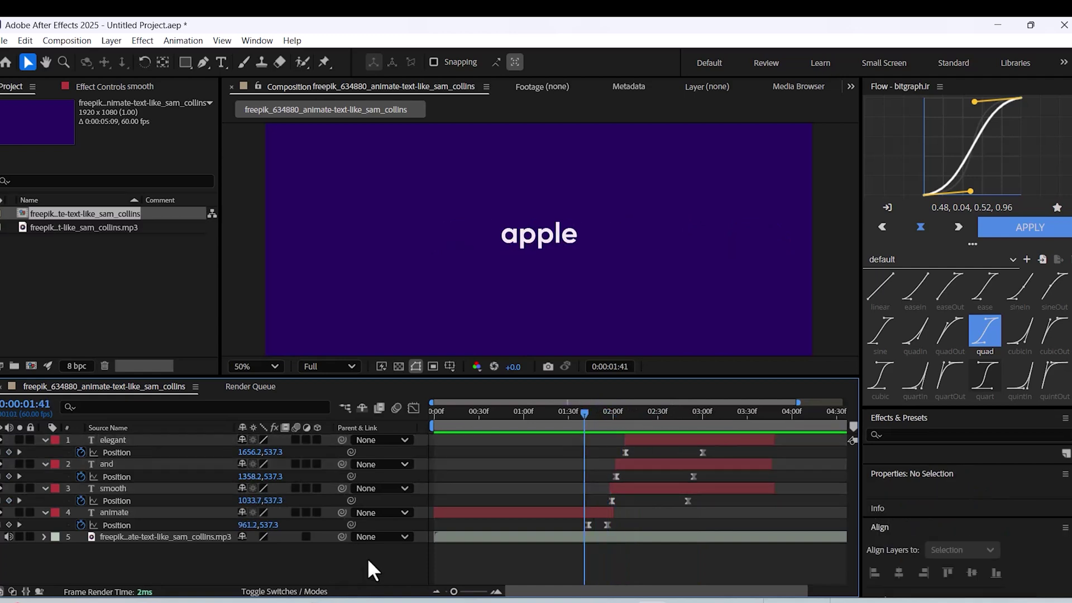
pyautogui.moveTo(488, 399)
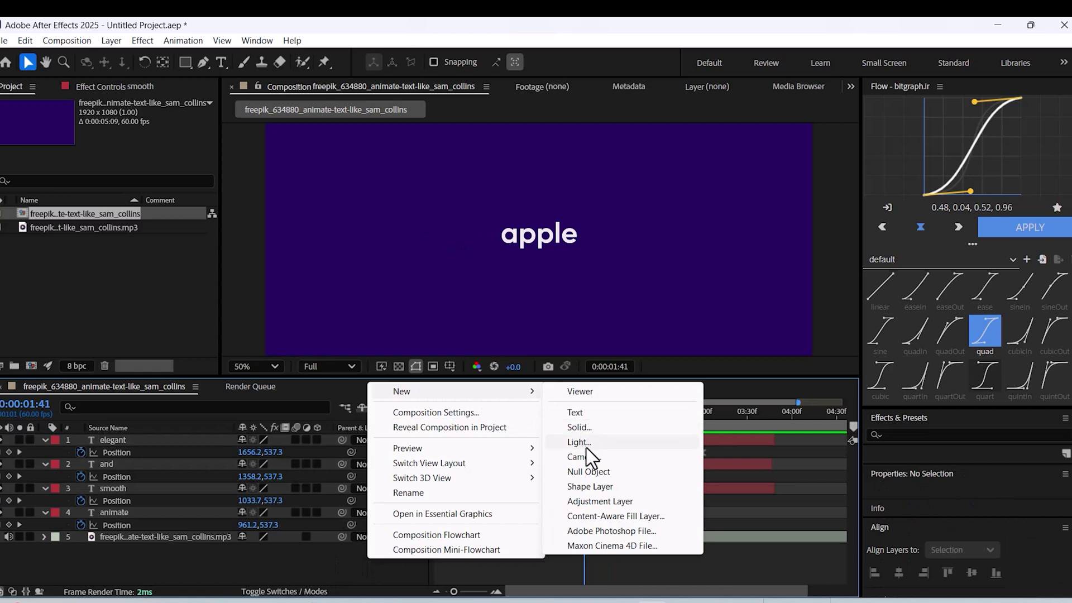
pyautogui.click(580, 472)
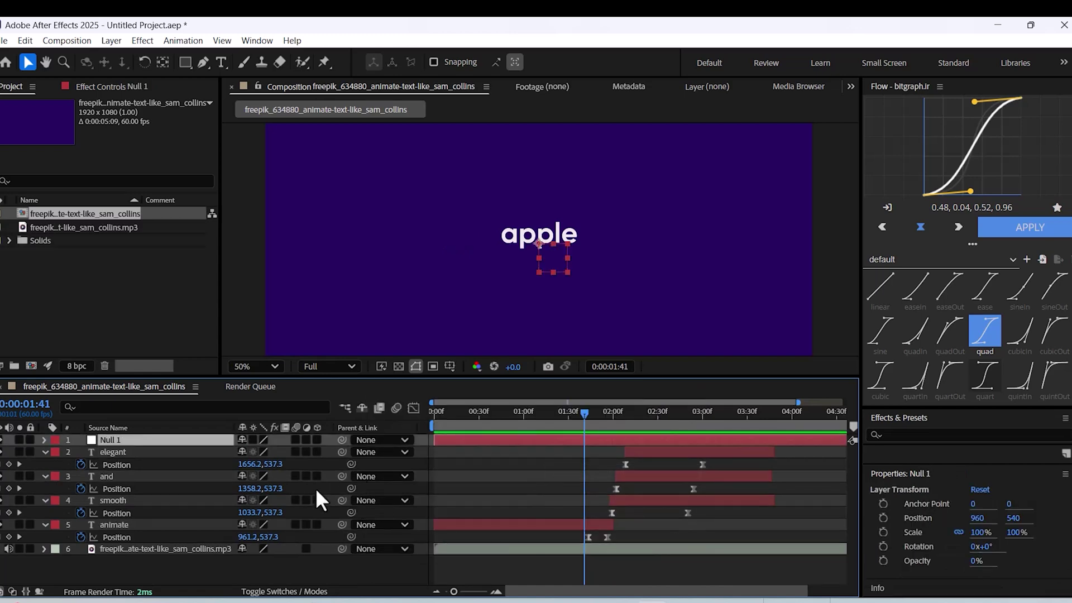
# Step: Parent the "elegant", "and" and "smooth" layers to Null 1 and collapse their keyframed properties in an enlarged timeline
pyautogui.click(170, 457)
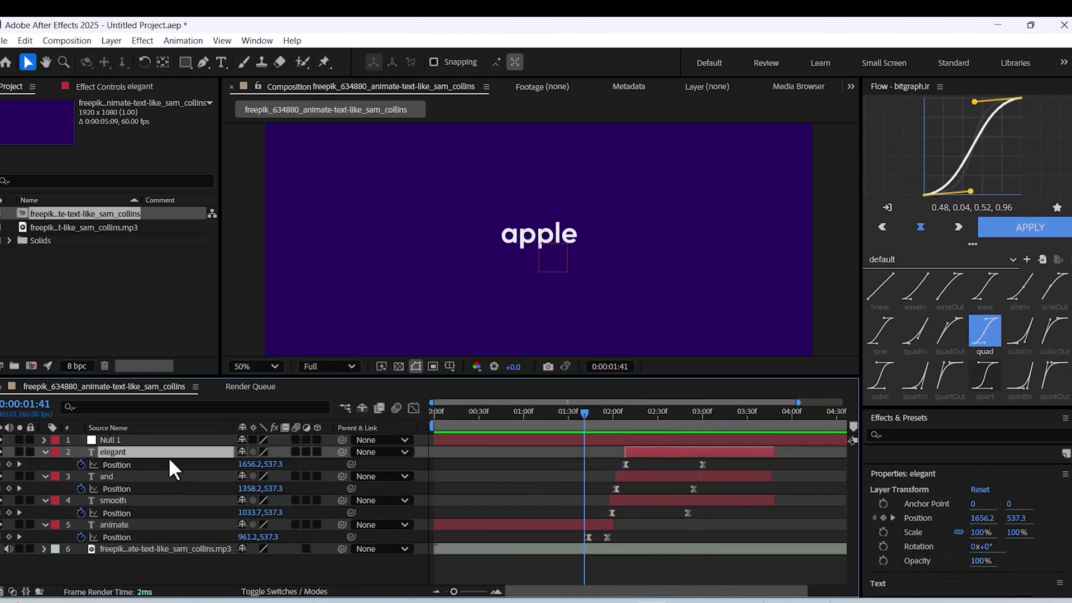
pyautogui.keyDown('shift'); pyautogui.click(179, 496); pyautogui.keyUp('shift')
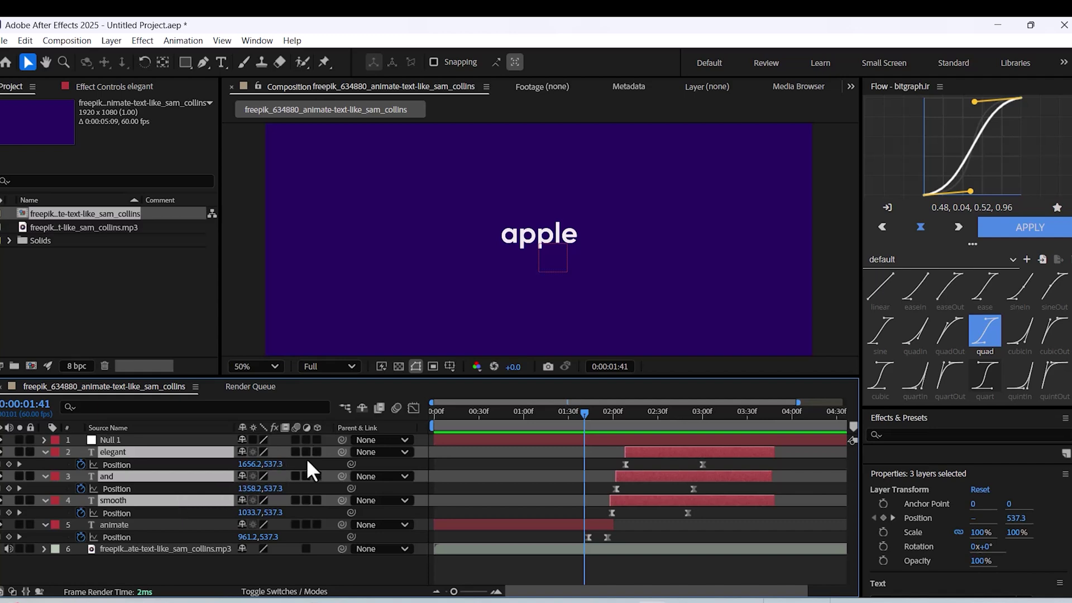
pyautogui.moveTo(342, 452); pyautogui.dragTo(187, 440)
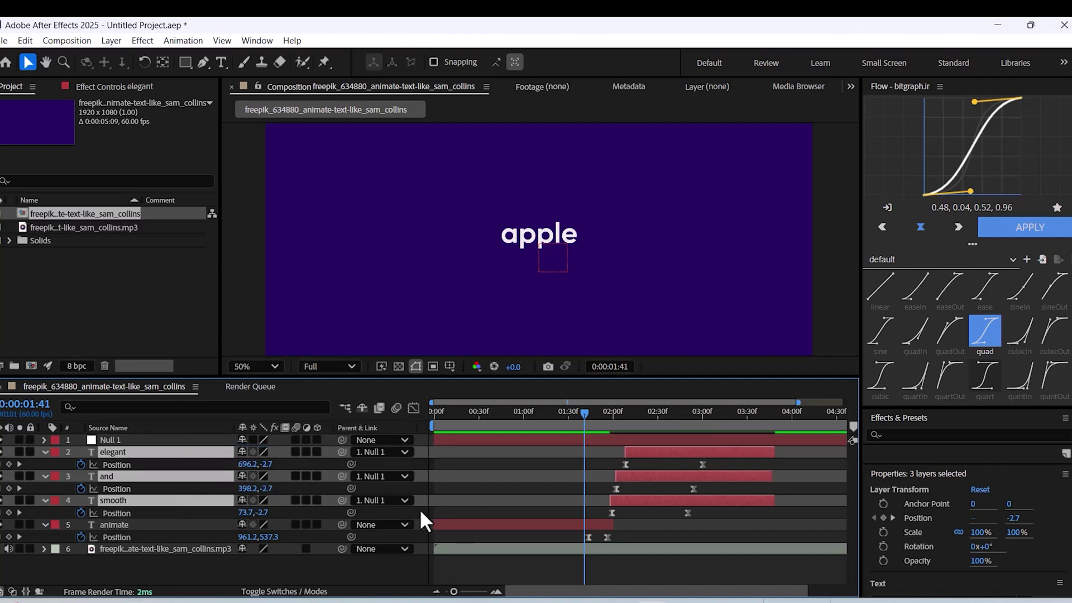
pyautogui.moveTo(455, 380); pyautogui.dragTo(455, 336)
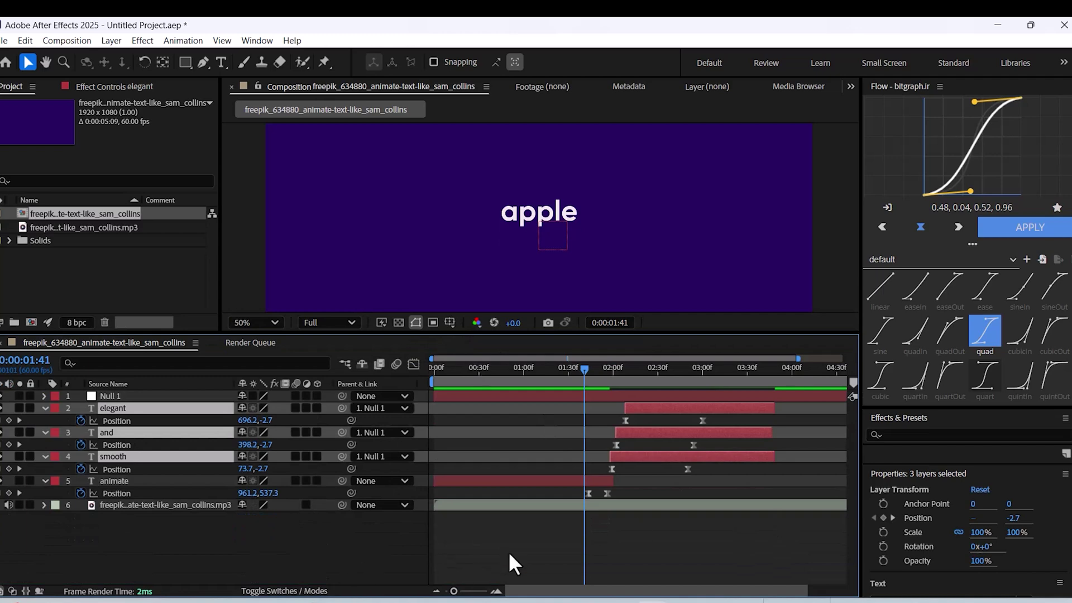
pyautogui.press('u')
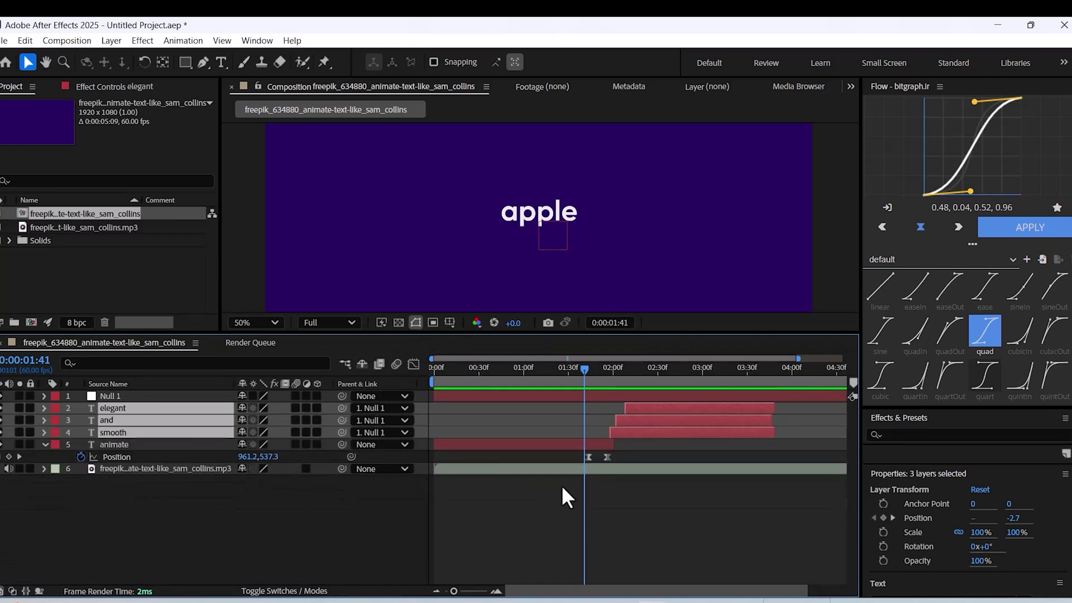
# Step: Lengthen the composition's duration to 0:00:16:49 in the composition settings
pyautogui.rightClick(250, 256)
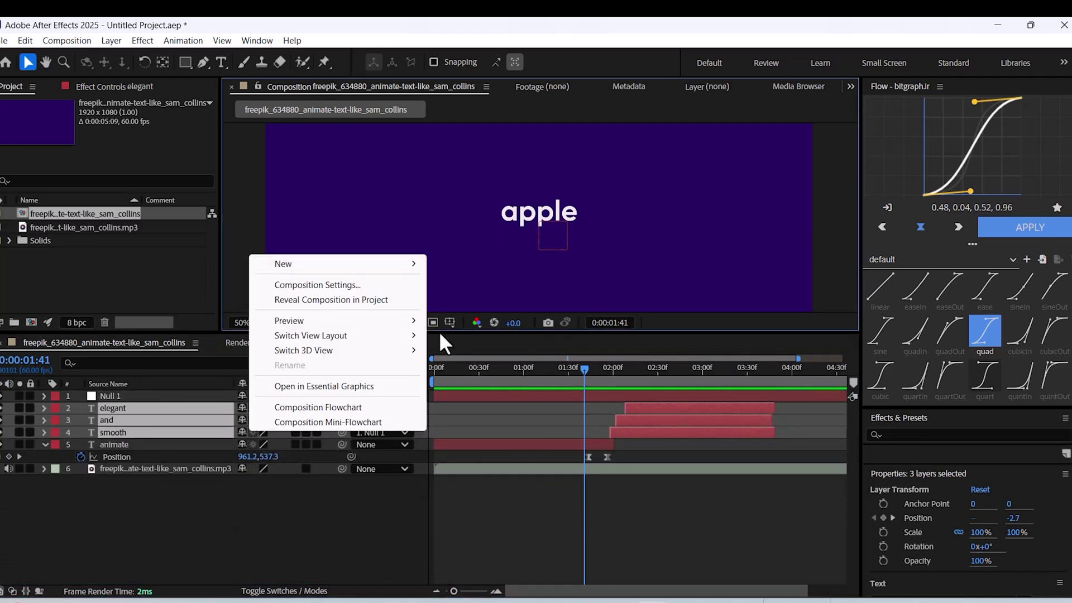
pyautogui.click(354, 286)
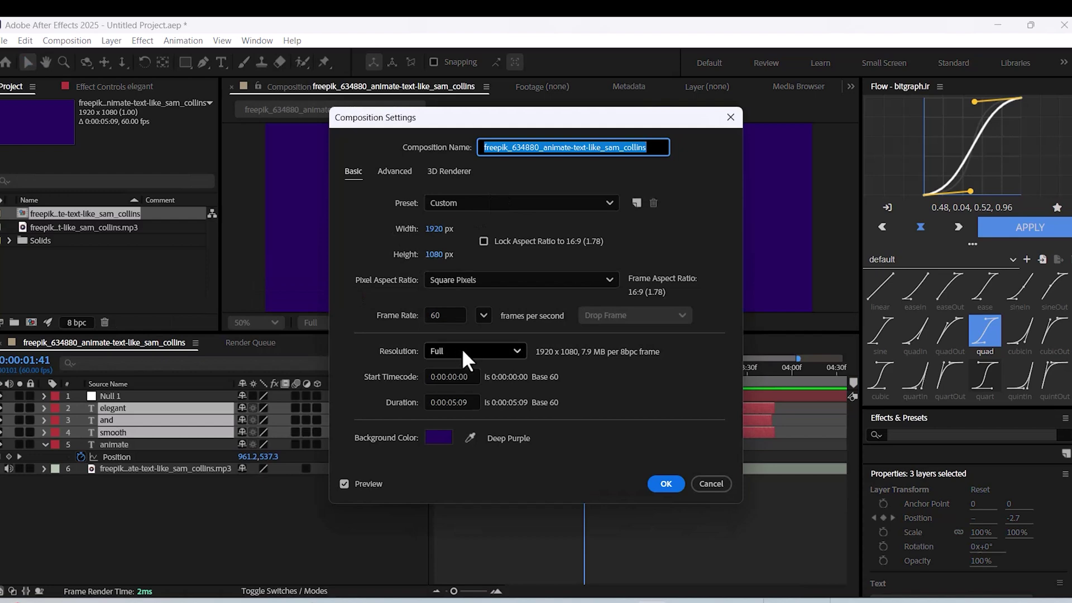
pyautogui.moveTo(458, 401); pyautogui.dragTo(451, 398)
pyautogui.press('BackSpace')
pyautogui.press('BackSpace')
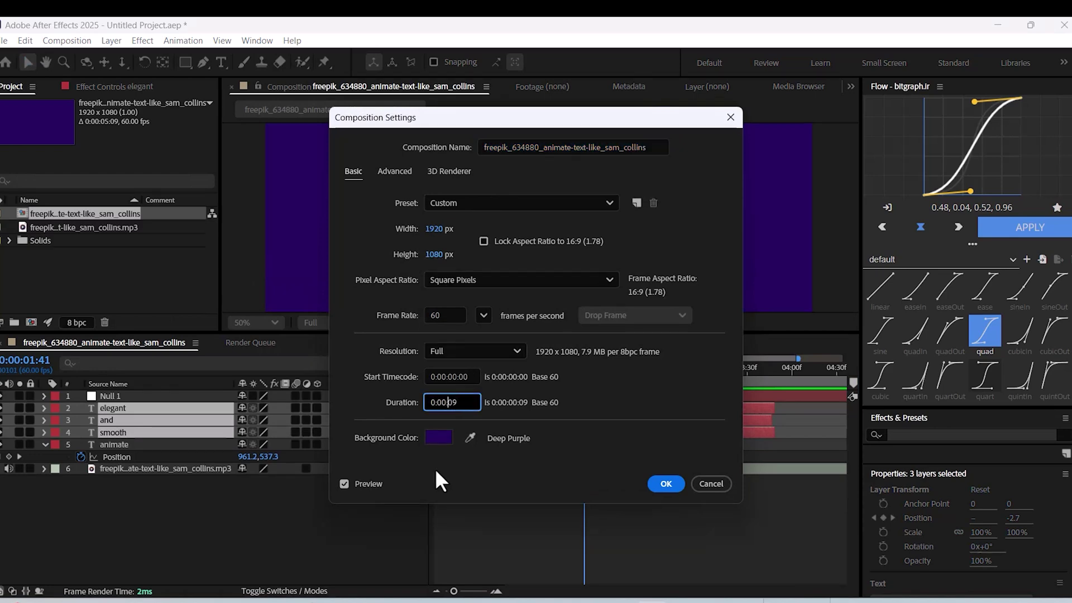
pyautogui.write('10')
pyautogui.press('Return')
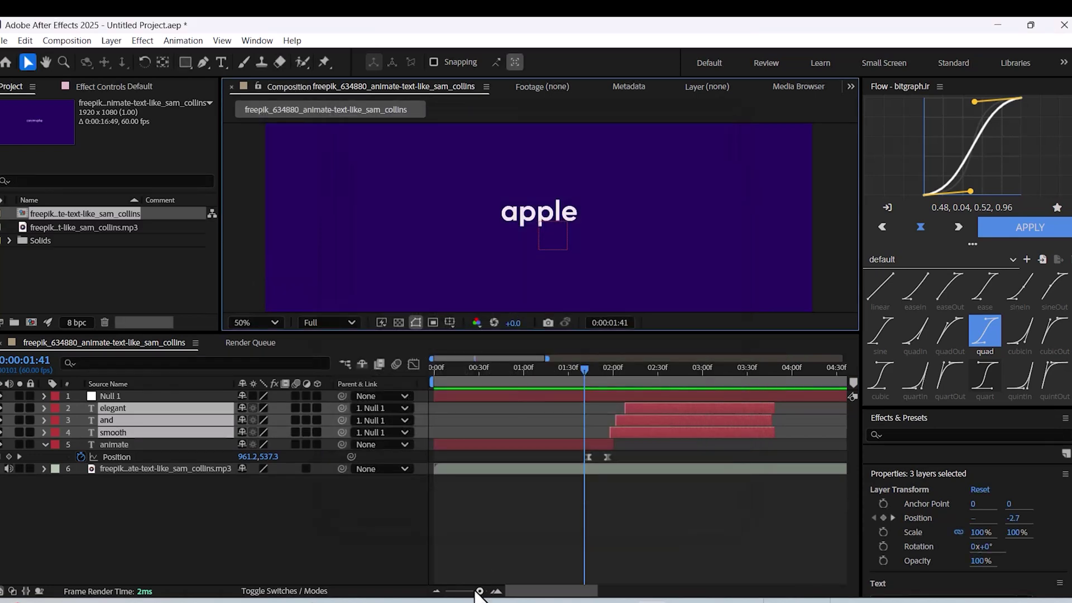
# Step: Play the animation from the beginning with the lengthened timeline in view
pyautogui.moveTo(478, 591); pyautogui.dragTo(461, 591)
pyautogui.press('Home')
pyautogui.press('space')
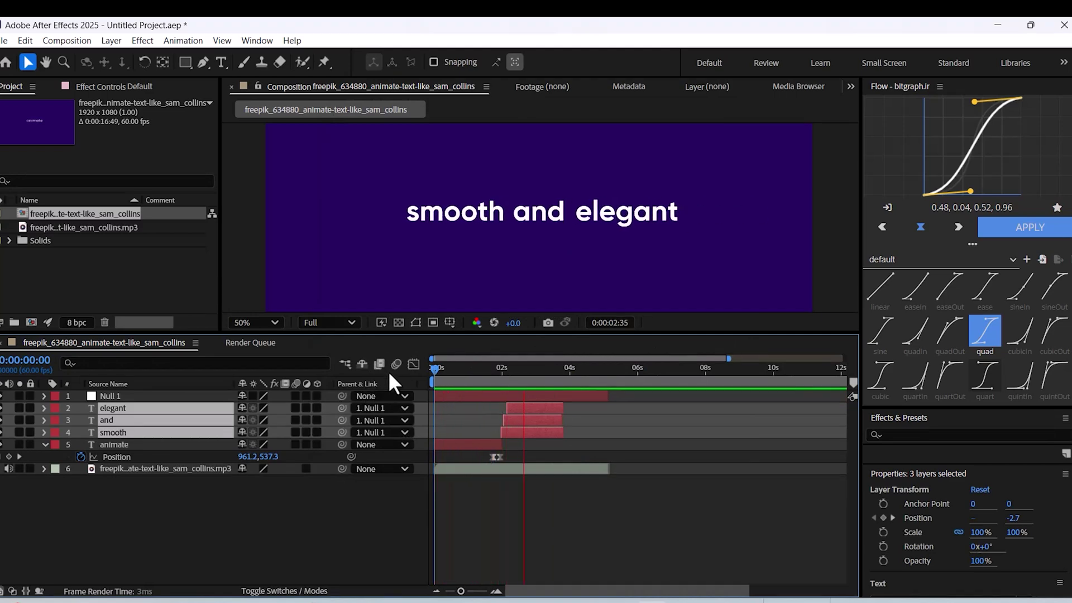
# Step: Trim the ends of the "elegant", "and" and "smooth" layers to 0:00:03:39
pyautogui.moveTo(534, 367)
pyautogui.mouseDown()
pyautogui.moveTo(491, 382)
pyautogui.moveTo(500, 389)
pyautogui.moveTo(571, 364)
pyautogui.moveTo(530, 377)
pyautogui.mouseUp()
pyautogui.click(558, 369)
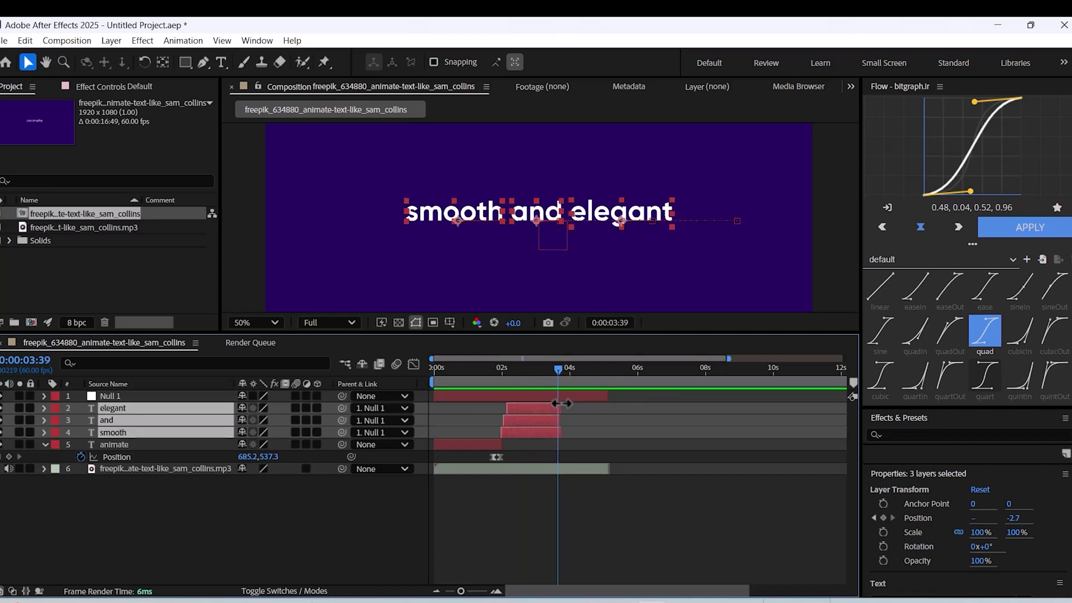
pyautogui.click(560, 423)
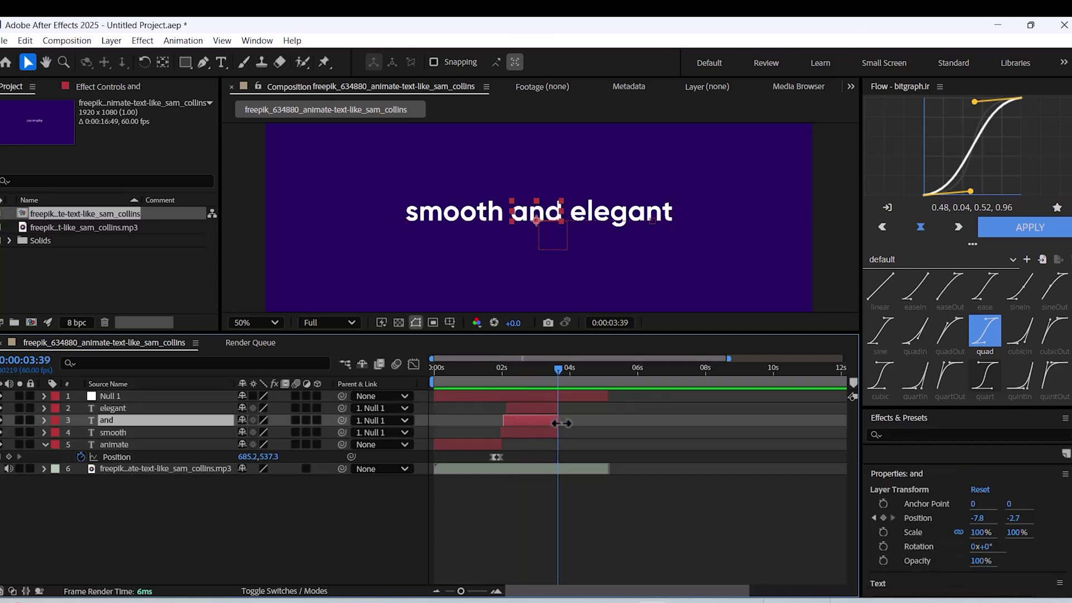
pyautogui.click(566, 459)
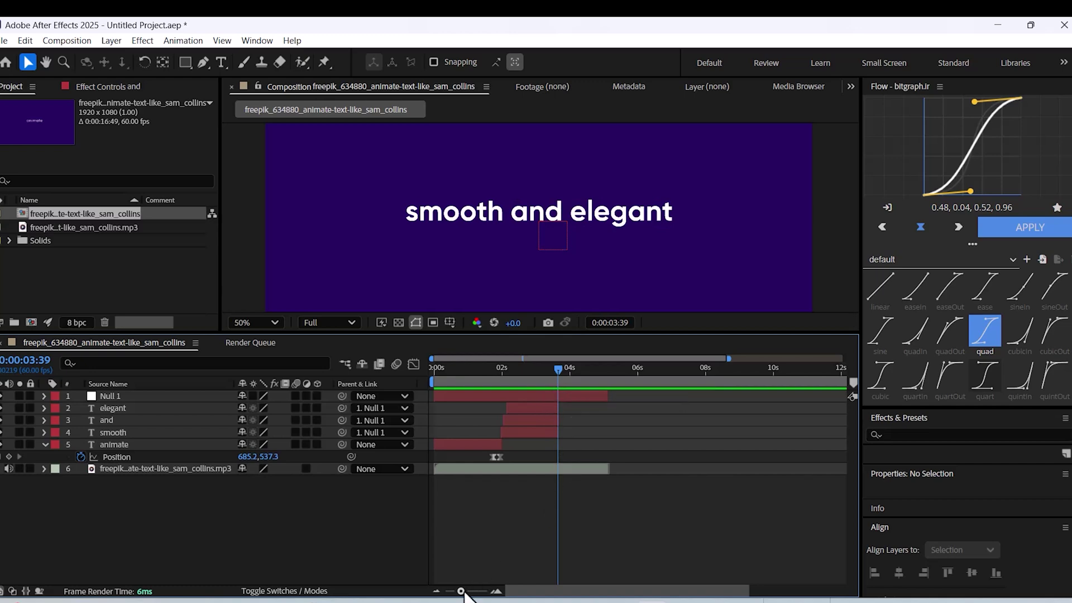
pyautogui.moveTo(461, 591); pyautogui.dragTo(481, 592)
pyautogui.moveTo(648, 420)
pyautogui.mouseDown()
pyautogui.moveTo(638, 408)
pyautogui.moveTo(639, 432)
pyautogui.mouseUp()
pyautogui.click(640, 408)
pyautogui.click(640, 432)
pyautogui.click(555, 166)
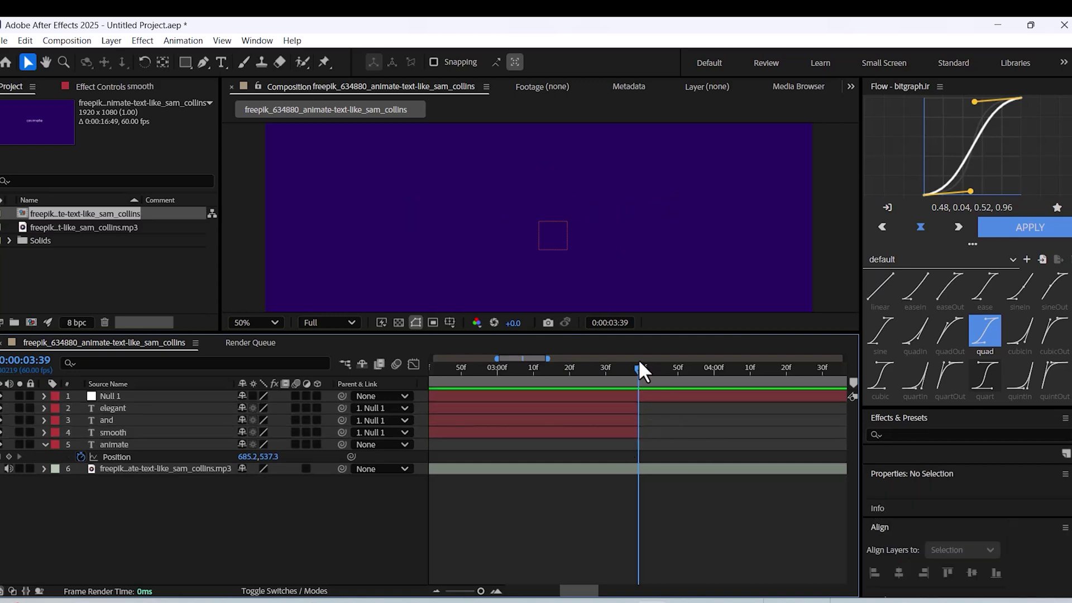
# Step: Duplicate the "elegant" layer and shift the copy so it starts at about 0:00:03:39, where the other words end
pyautogui.click(602, 396)
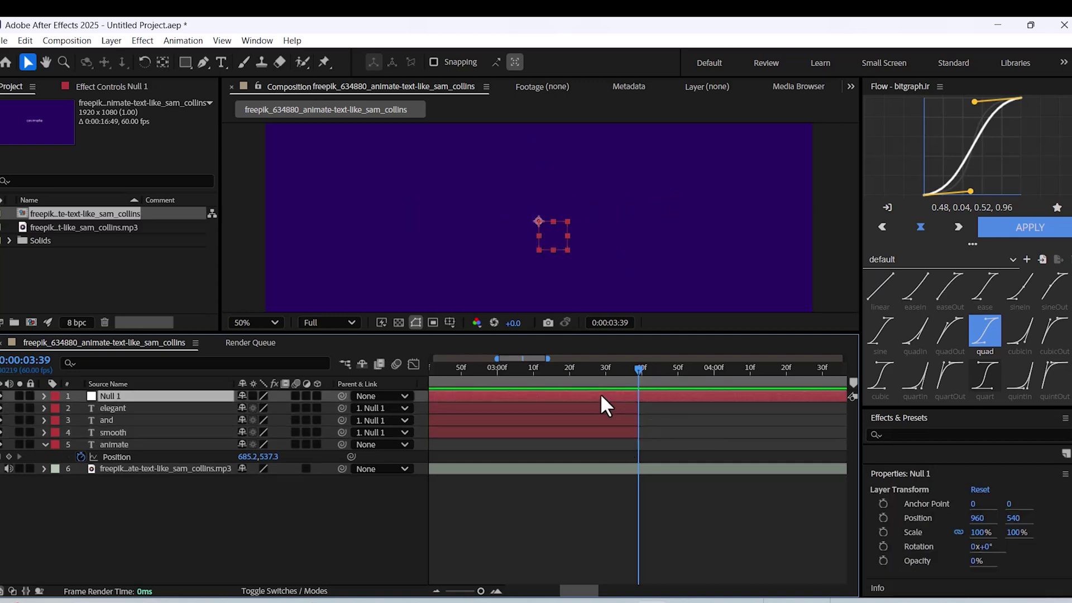
pyautogui.click(613, 407)
pyautogui.hotkey('ctrl', 'd')
pyautogui.moveTo(590, 410); pyautogui.dragTo(787, 403)
pyautogui.moveTo(562, 420); pyautogui.dragTo(693, 418)
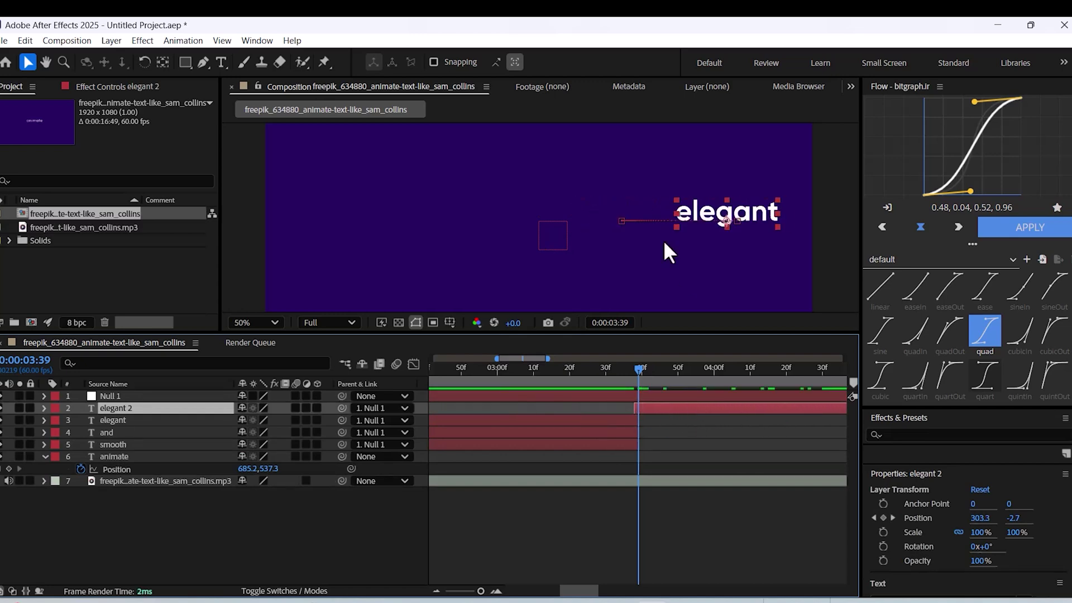
# Step: Replace the duplicated layer's text with "typography"
pyautogui.doubleClick(706, 212)
pyautogui.write('typo')
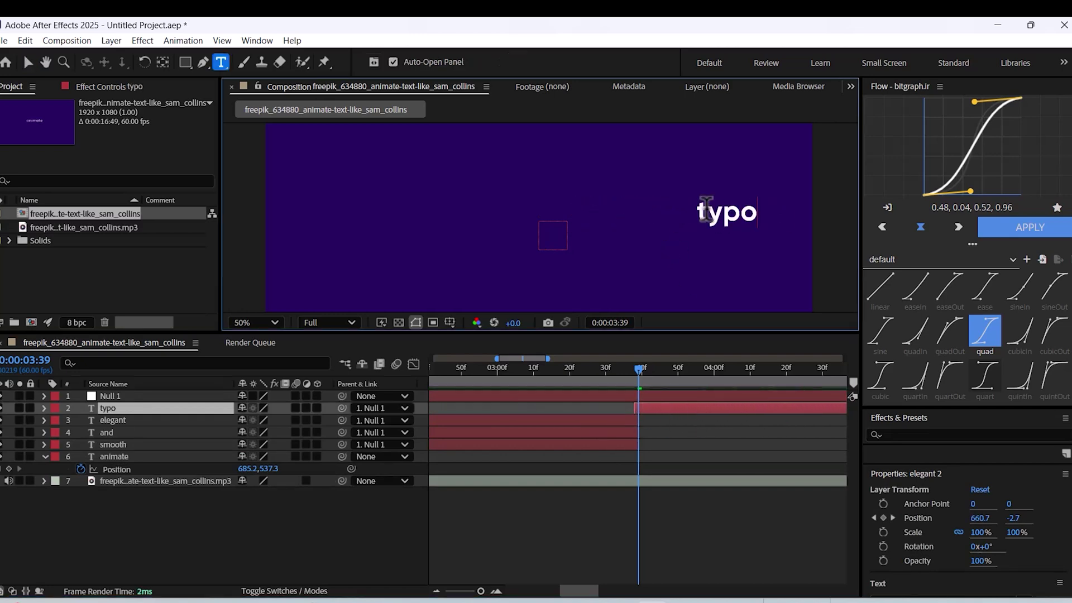
pyautogui.write('graphy')
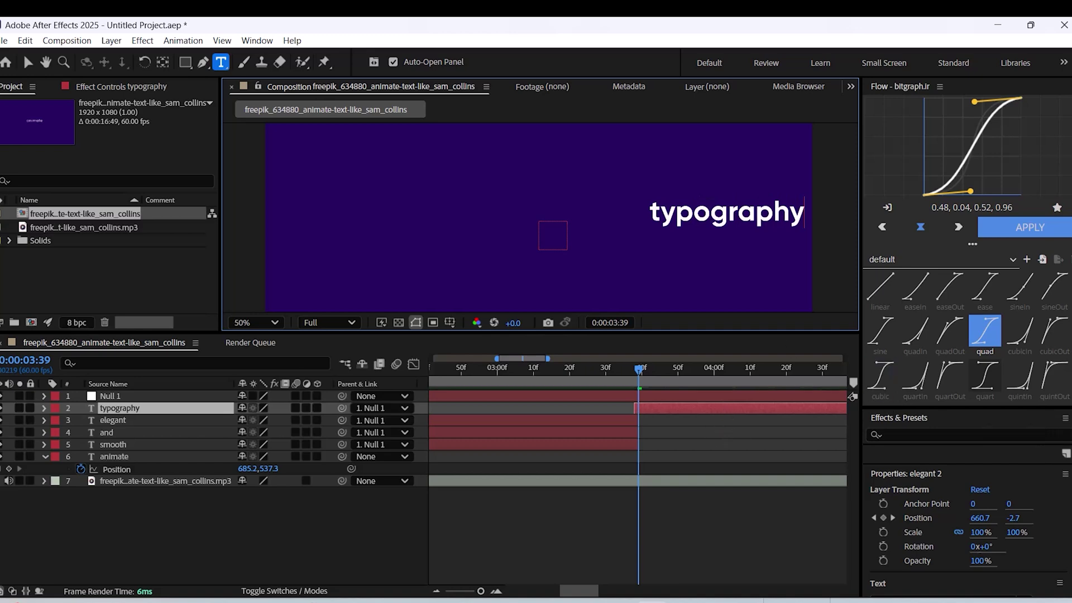
# Step: Delete all Position keyframes from the "typography" layer and center it horizontally in the composition
pyautogui.scroll(-12, 969, 503)
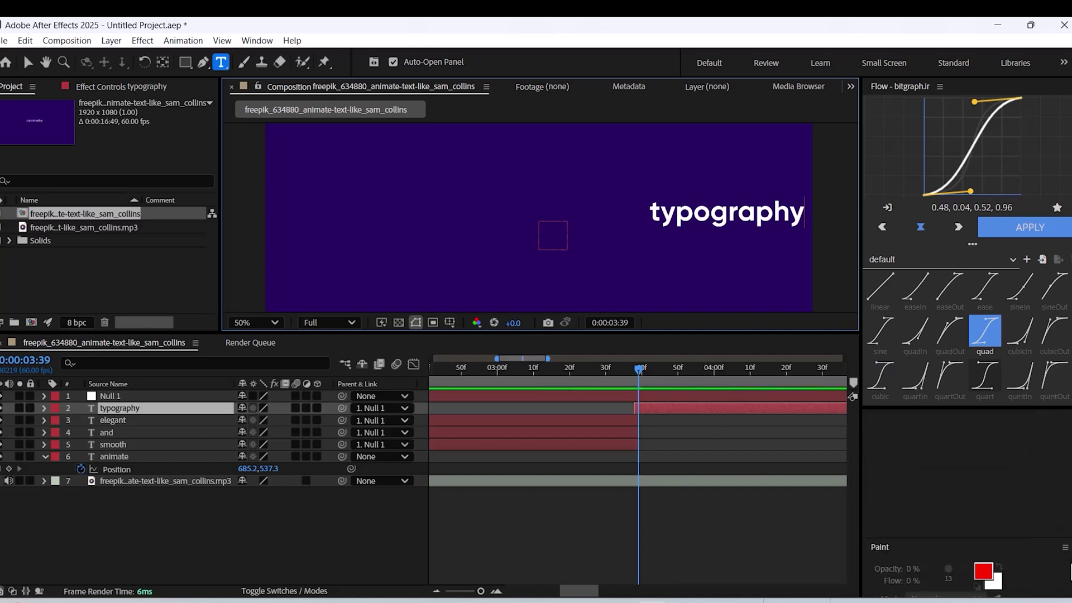
pyautogui.scroll(-2, 950, 503)
pyautogui.click(898, 434)
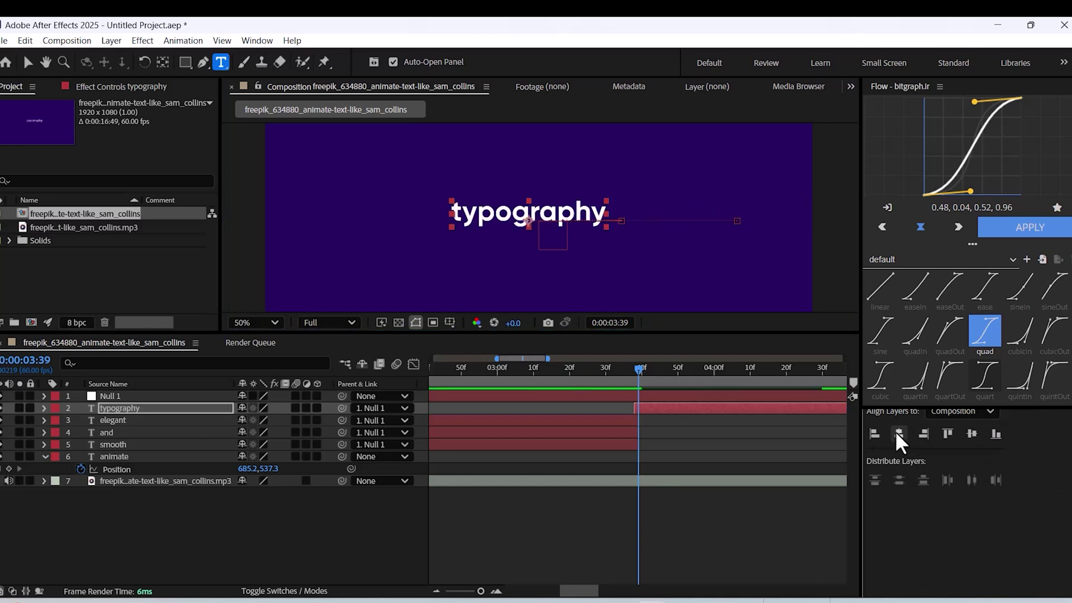
pyautogui.hotkey('alt', 'shift', 'p')
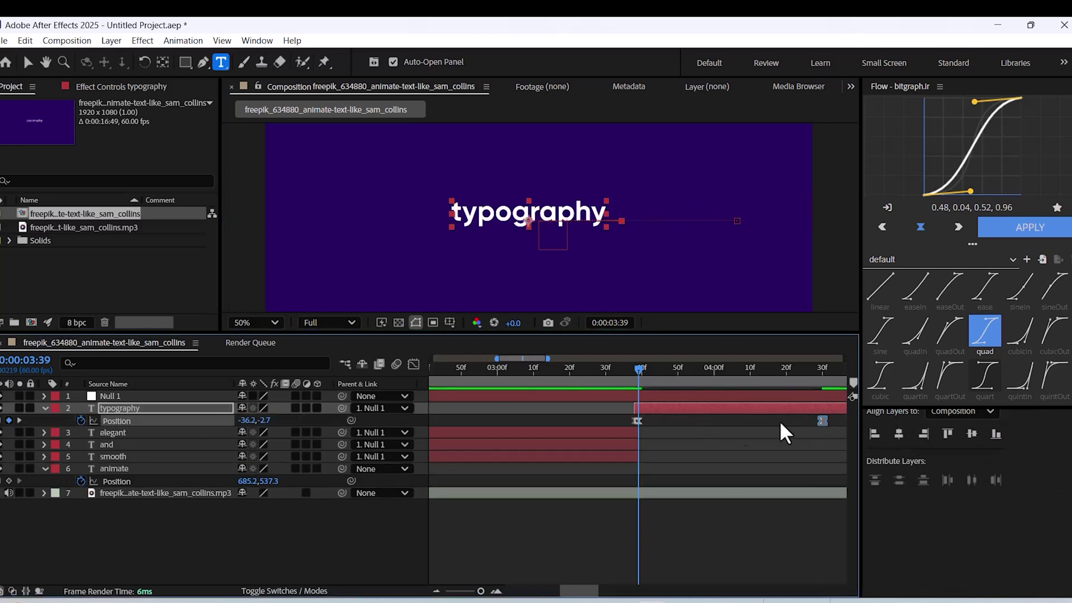
pyautogui.press('Delete')
pyautogui.click(635, 421)
pyautogui.press('Delete')
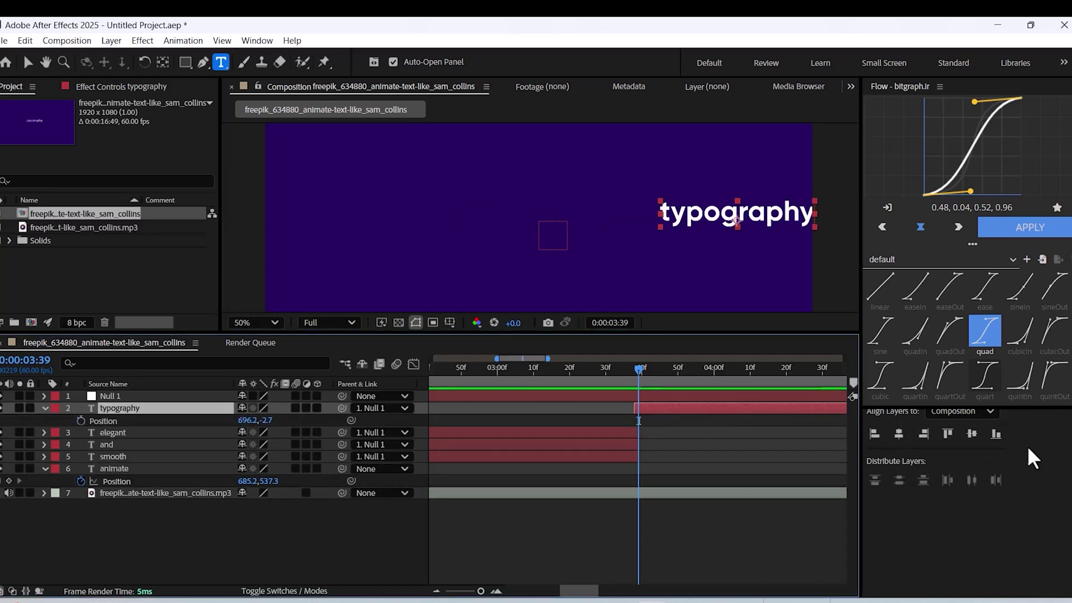
pyautogui.click(899, 434)
pyautogui.click(899, 434)
pyautogui.click(685, 518)
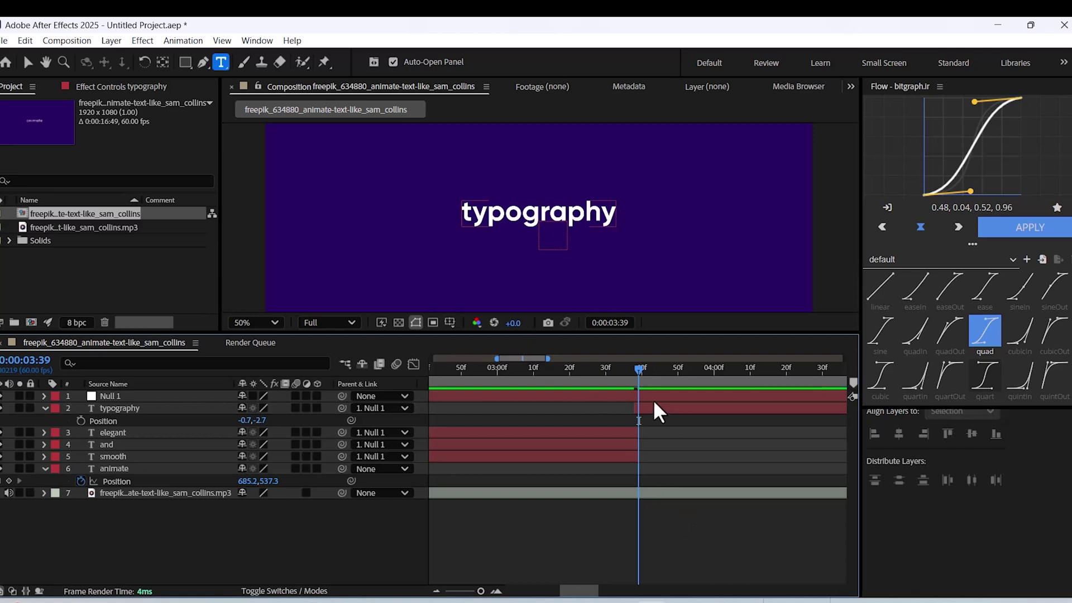
# Step: Trim the "typography" layer's start to 0:00:03:39 and move Null 1 below it in the layer order
pyautogui.moveTo(639, 373); pyautogui.dragTo(607, 377)
pyautogui.click(640, 411)
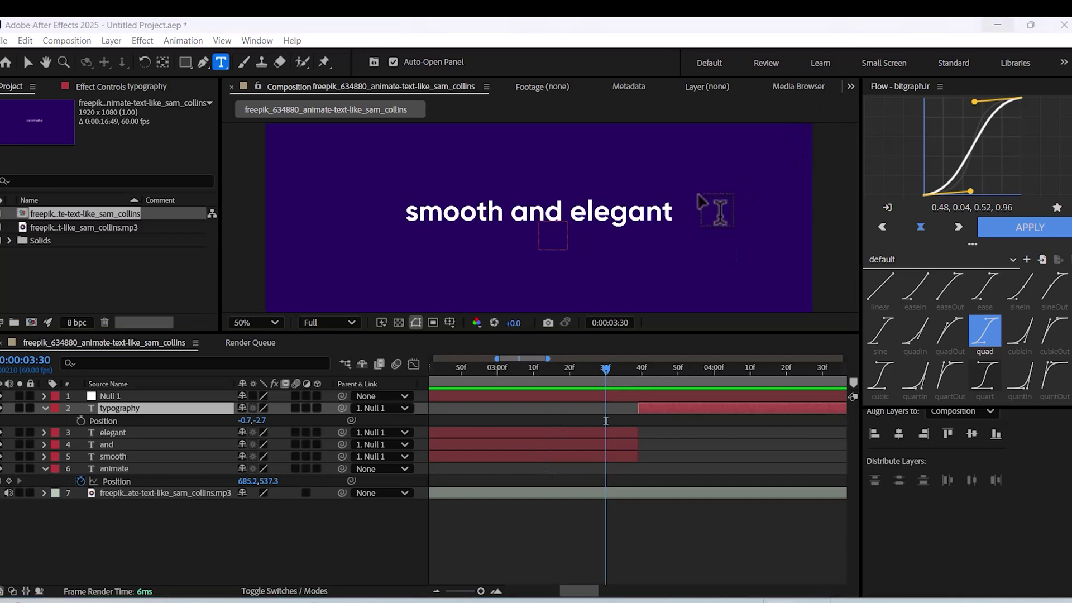
pyautogui.moveTo(162, 398); pyautogui.dragTo(160, 425)
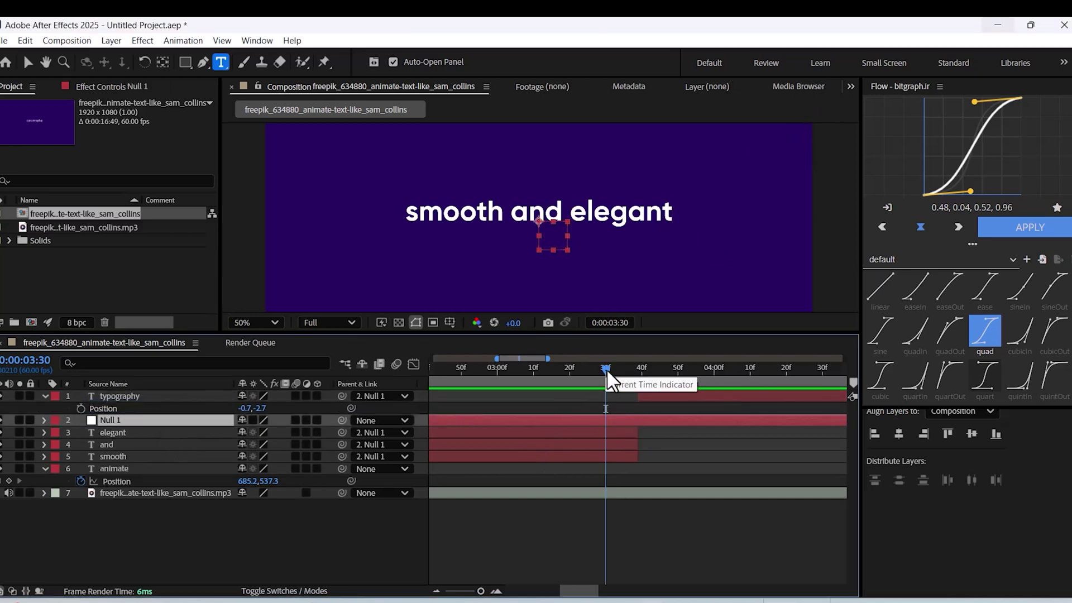
# Step: Keyframe Null 1's Scale from 100% at 0:00:03:27 to 128% at 0:00:03:39
pyautogui.moveTo(607, 371); pyautogui.dragTo(595, 371)
pyautogui.hotkey('alt', 'shift', 's')
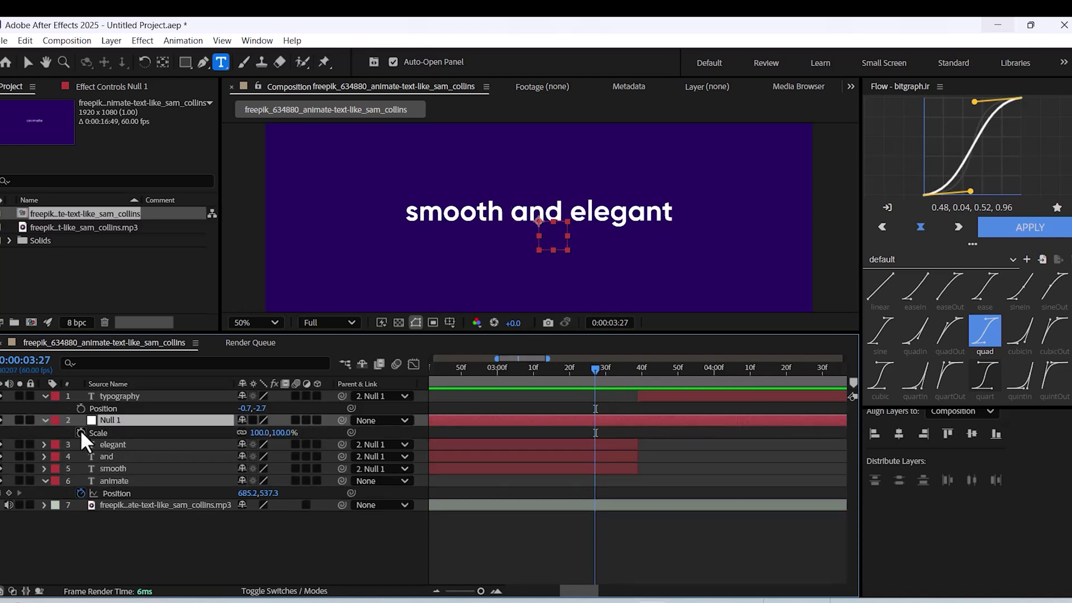
pyautogui.click(639, 370)
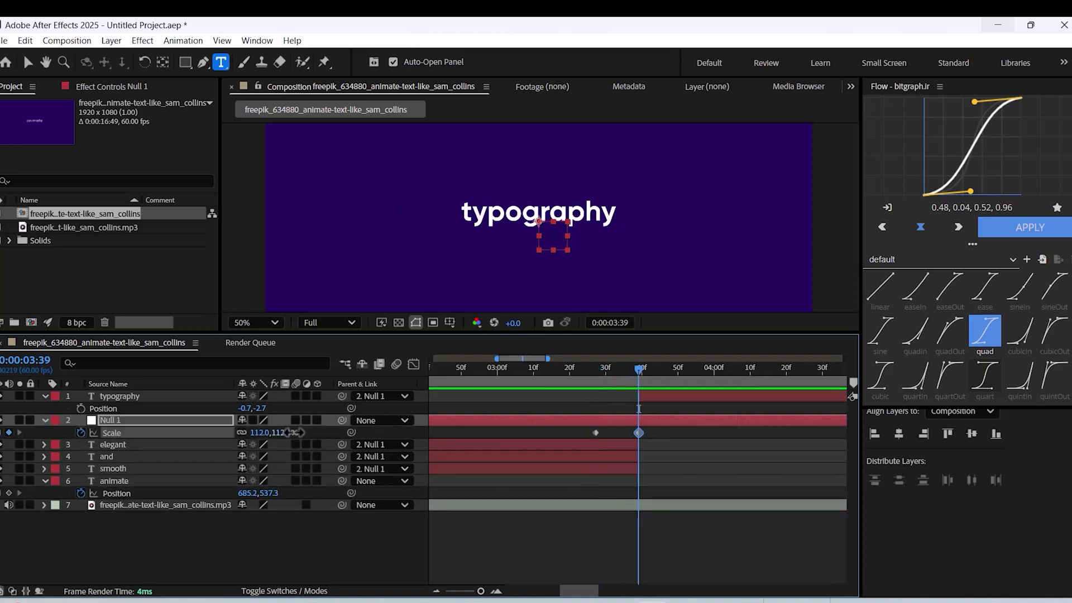
pyautogui.moveTo(290, 433); pyautogui.dragTo(309, 434)
# Step: Apply Easy Ease to Null 1's two Scale keyframes and reshape their speed curve to peak late
pyautogui.moveTo(582, 429); pyautogui.dragTo(660, 447)
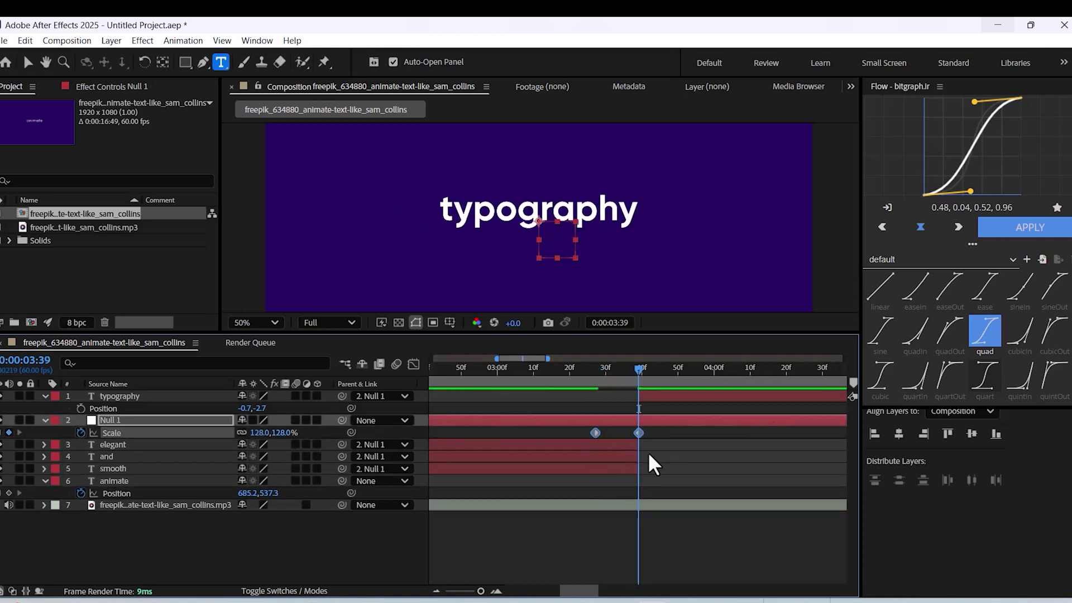
pyautogui.rightClick(639, 434)
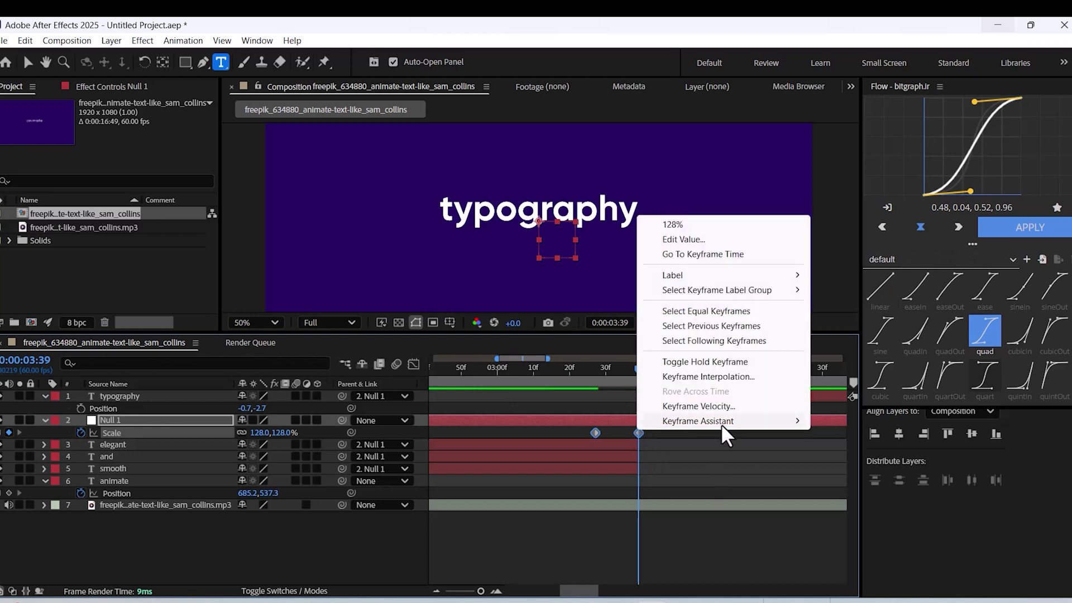
pyautogui.moveTo(726, 422)
pyautogui.click(417, 468)
pyautogui.click(413, 364)
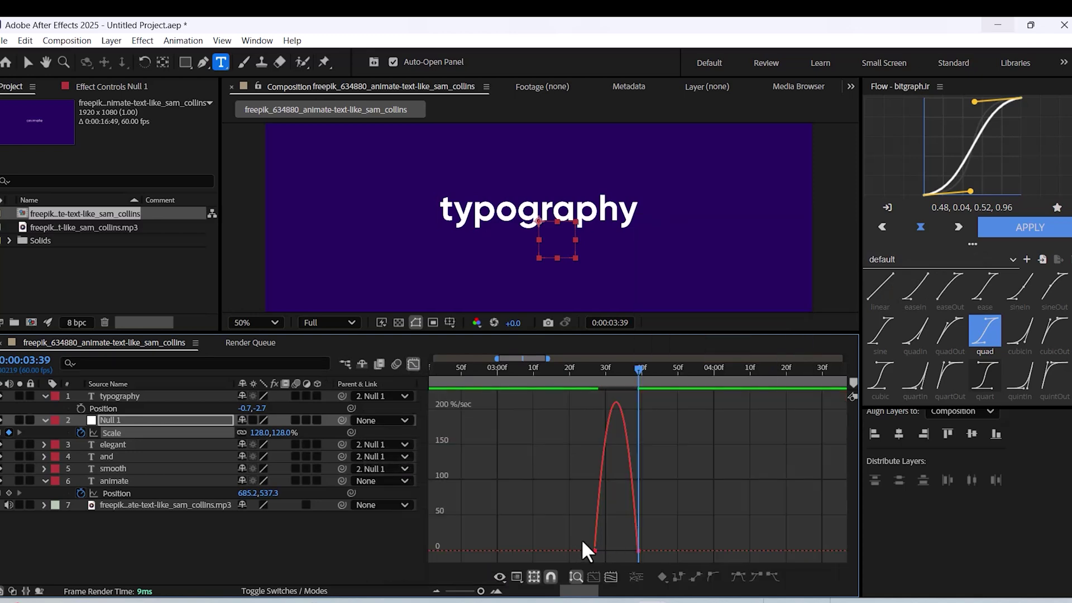
pyautogui.moveTo(607, 552); pyautogui.dragTo(635, 554)
pyautogui.click(413, 364)
# Step: Keyframe the "typography" layer's Scale from 73% at 0:00:03:39 to 100% at about 0:00:03:49
pyautogui.moveTo(641, 373)
pyautogui.mouseDown()
pyautogui.moveTo(591, 386)
pyautogui.moveTo(726, 388)
pyautogui.moveTo(597, 391)
pyautogui.moveTo(675, 391)
pyautogui.moveTo(640, 385)
pyautogui.mouseUp()
pyautogui.click(655, 398)
pyautogui.click(81, 408)
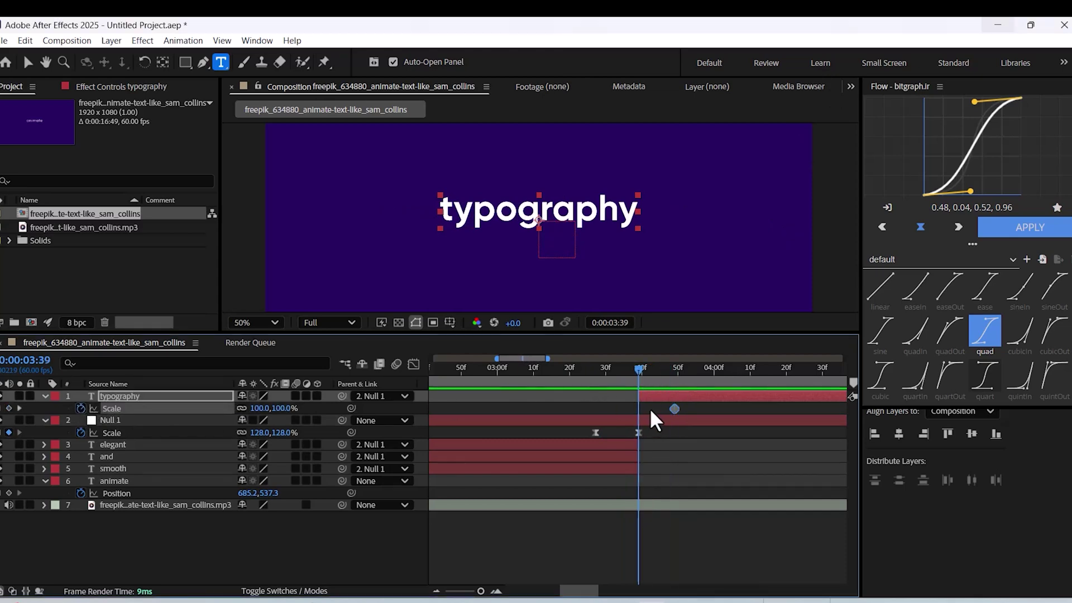
pyautogui.moveTo(256, 414); pyautogui.dragTo(246, 407)
pyautogui.click(659, 427)
# Step: Apply Easy Ease to the "typography" layer's Scale keyframes
pyautogui.click(639, 408)
pyautogui.rightClick(641, 411)
pyautogui.moveTo(701, 400)
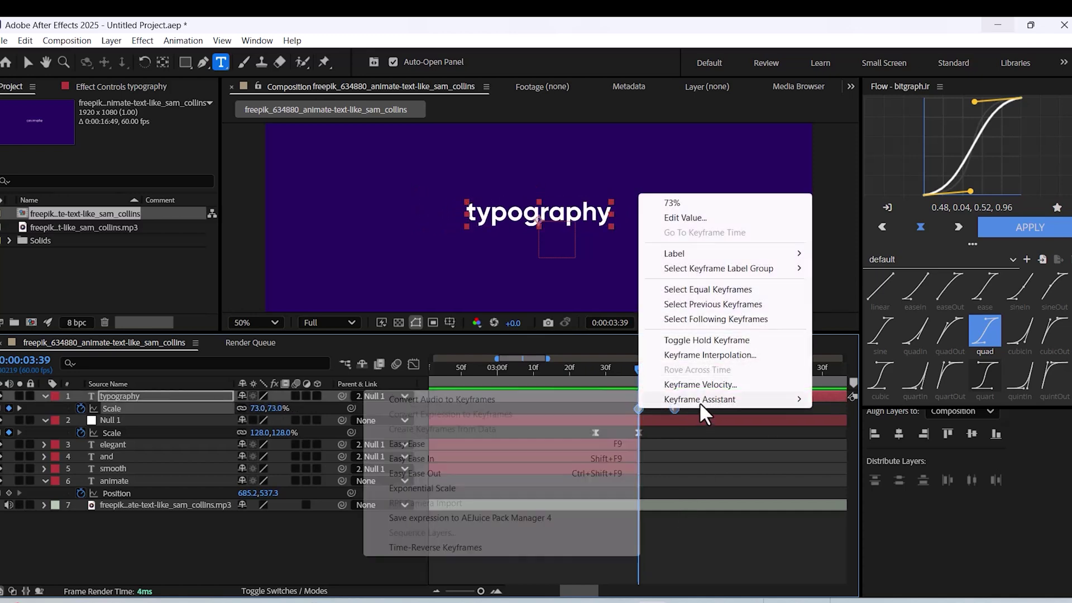
pyautogui.click(422, 447)
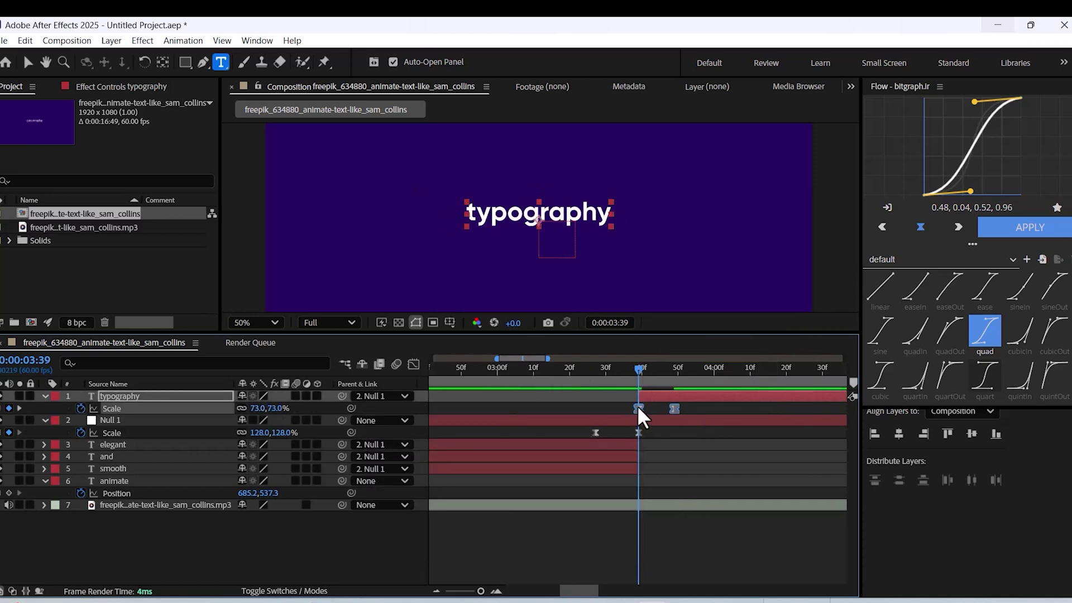
# Step: Reshape the "typography" Scale speed curve to peak early and preview the transition from 0:00:03:01
pyautogui.click(414, 364)
pyautogui.moveTo(685, 531); pyautogui.dragTo(641, 551)
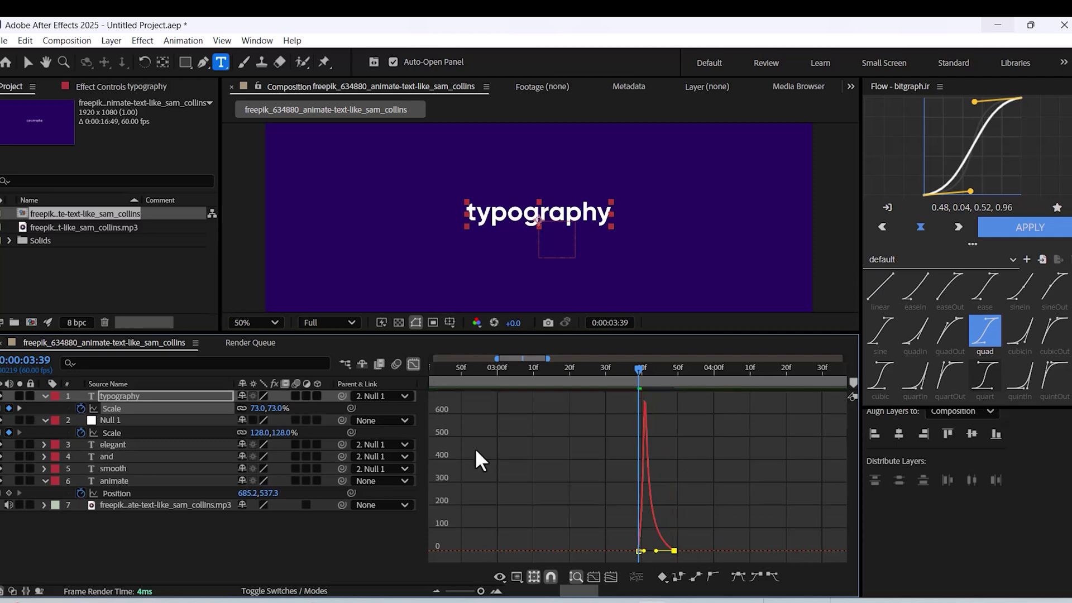
pyautogui.click(414, 365)
pyautogui.moveTo(633, 373); pyautogui.dragTo(501, 400)
pyautogui.press('space')
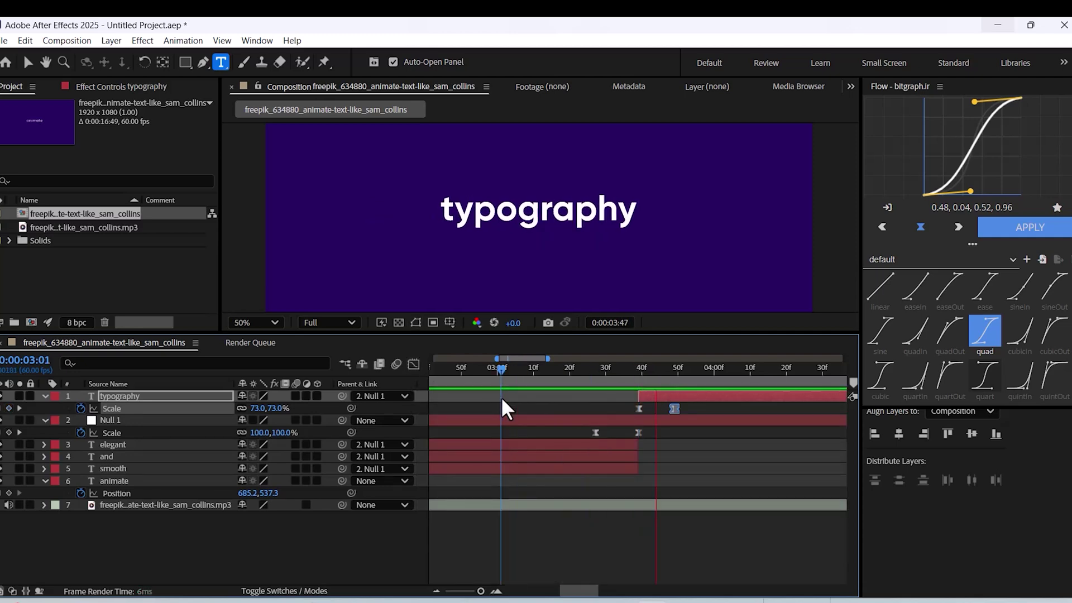
# Step: Move the "typography" layer's last Scale keyframe to about 0:00:03:51 and replay the transition
pyautogui.press('space')
pyautogui.moveTo(794, 373); pyautogui.dragTo(682, 410)
pyautogui.press('space')
pyautogui.click(694, 470)
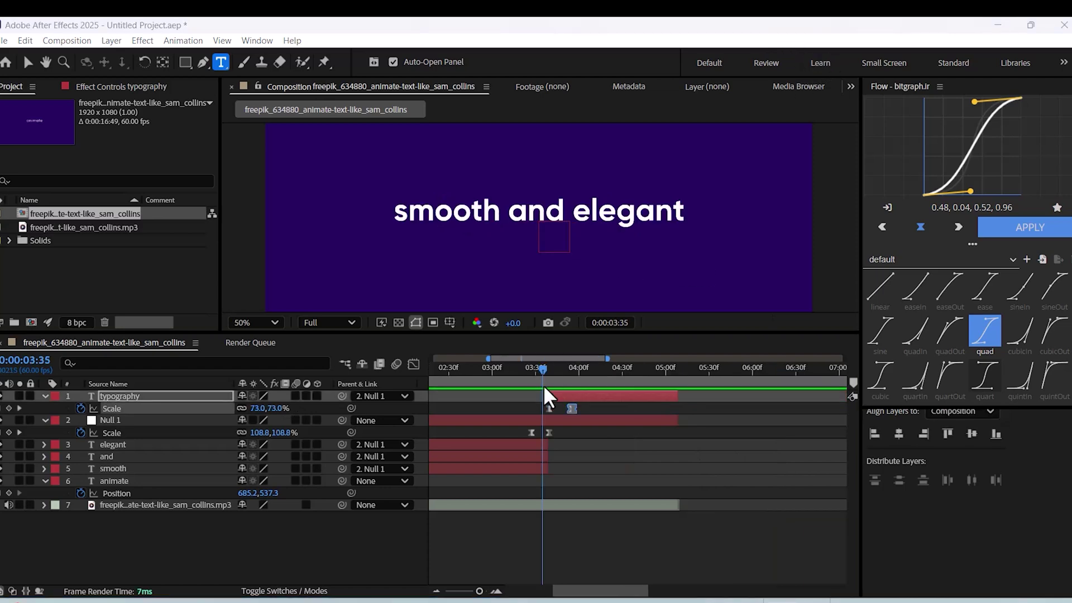
pyautogui.moveTo(544, 371); pyautogui.dragTo(499, 375)
pyautogui.press('space')
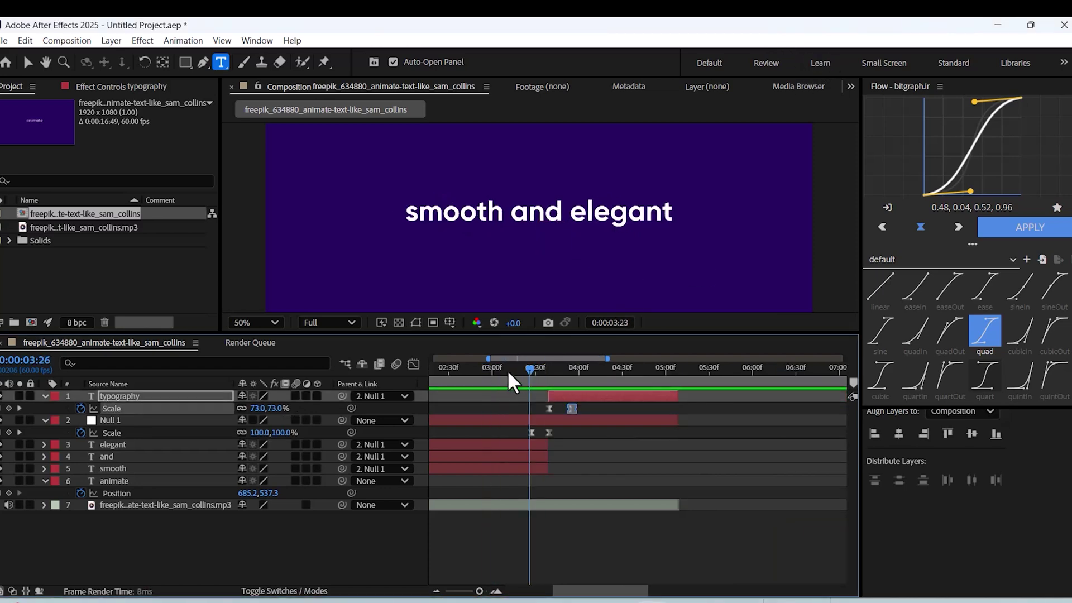
# Step: Shift Null 1's Scale keyframes earlier to start at about 0:00:02:43 and trim the "elegant", "and" and "smooth" layers to end at about 0:00:02:47
pyautogui.press('space')
pyautogui.moveTo(557, 416); pyautogui.dragTo(467, 440)
pyautogui.click(533, 446)
pyautogui.keyDown('shift'); pyautogui.click(529, 470); pyautogui.keyUp('shift')
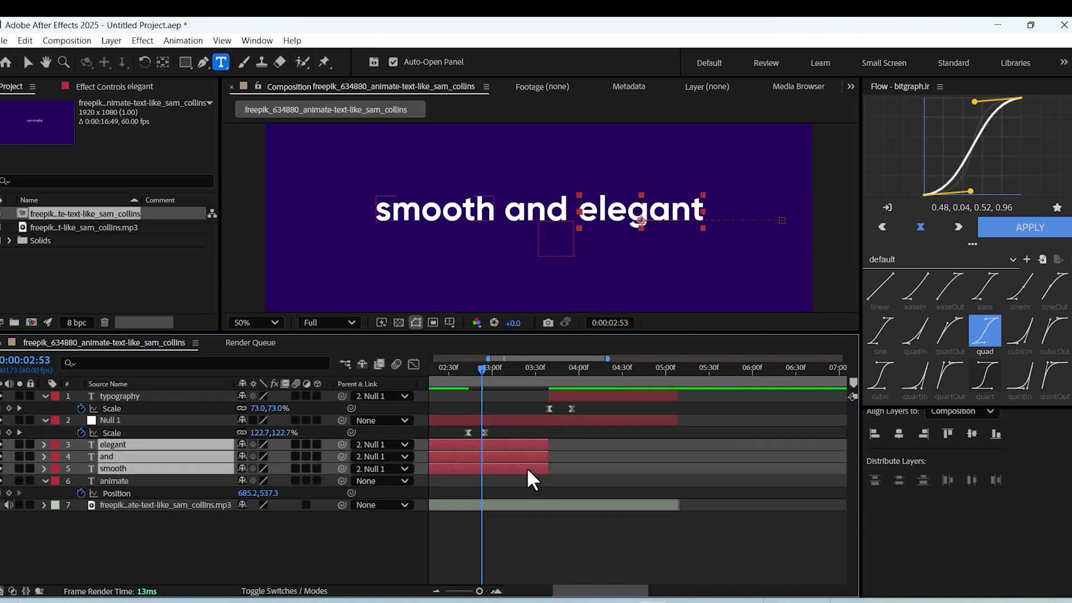
pyautogui.moveTo(547, 448); pyautogui.dragTo(454, 450)
# Step: Move the "typography" layer earlier to start at about 0:00:02:54 and preview the retimed transition
pyautogui.moveTo(561, 398); pyautogui.dragTo(501, 405)
pyautogui.moveTo(483, 368); pyautogui.dragTo(513, 375)
pyautogui.press('space')
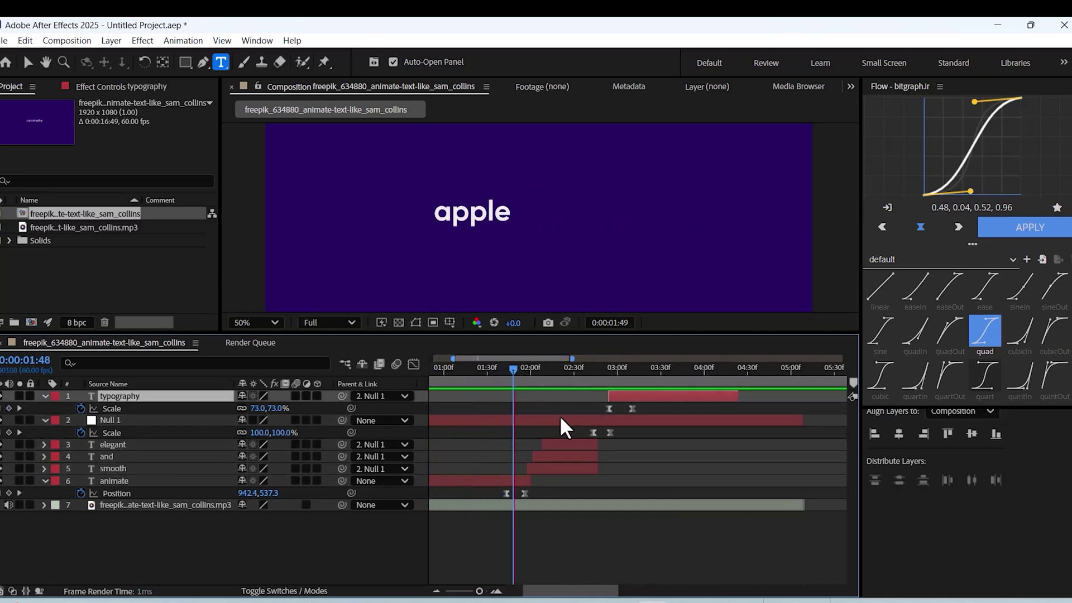
pyautogui.moveTo(715, 373); pyautogui.dragTo(698, 384)
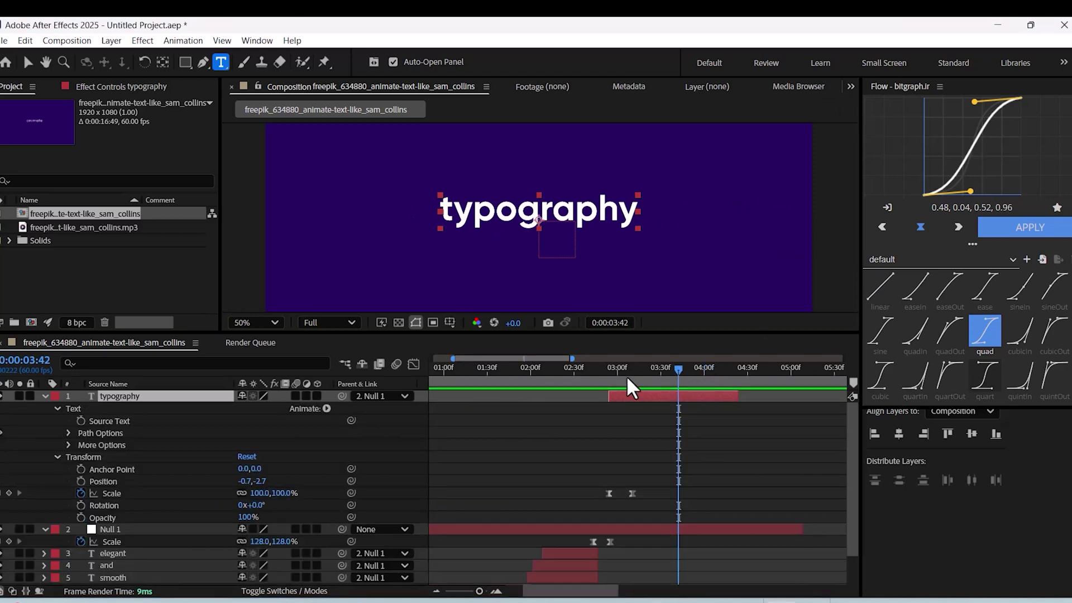
pyautogui.moveTo(631, 379); pyautogui.dragTo(573, 389)
pyautogui.press('space')
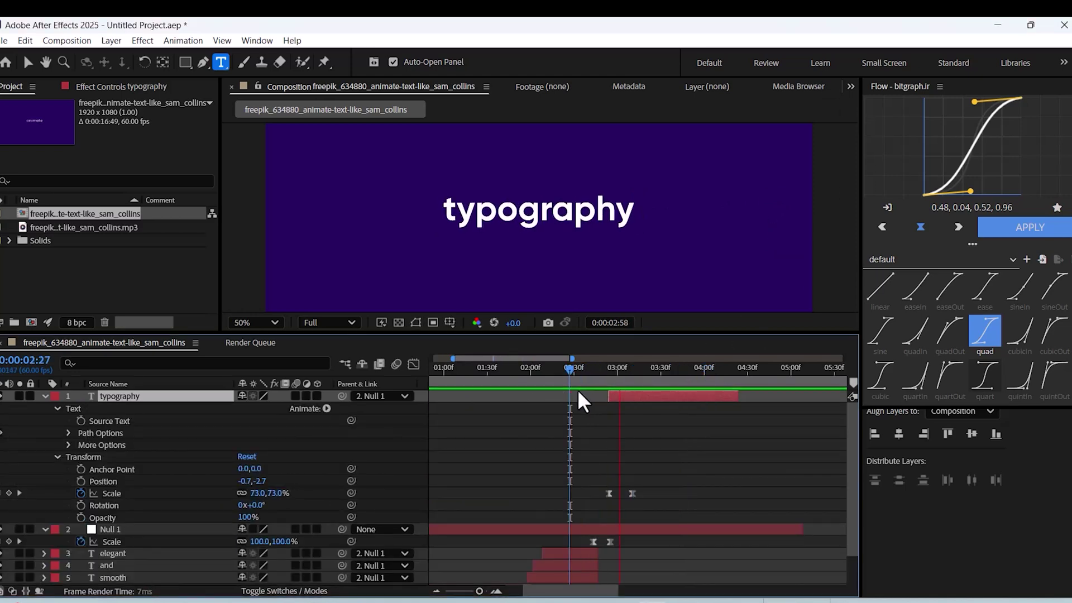
# Step: Move the "typography" layer's last Scale keyframe to about 0:00:03:13 and set a Source Text keyframe at about 0:00:03:01
pyautogui.moveTo(695, 373); pyautogui.dragTo(634, 372)
pyautogui.click(632, 494)
pyautogui.click(633, 494)
pyautogui.click(81, 420)
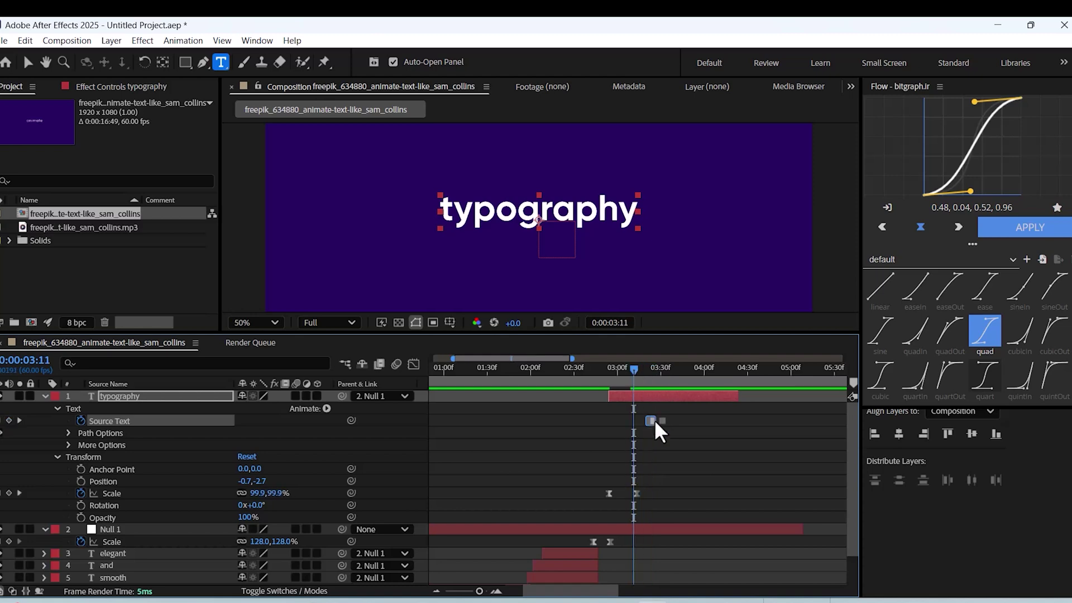
pyautogui.moveTo(653, 422); pyautogui.dragTo(619, 428)
# Step: Keyframe the "typography" layer's Source Text to read "in" at 0:00:03:32 and preview the word change
pyautogui.moveTo(652, 377); pyautogui.dragTo(663, 386)
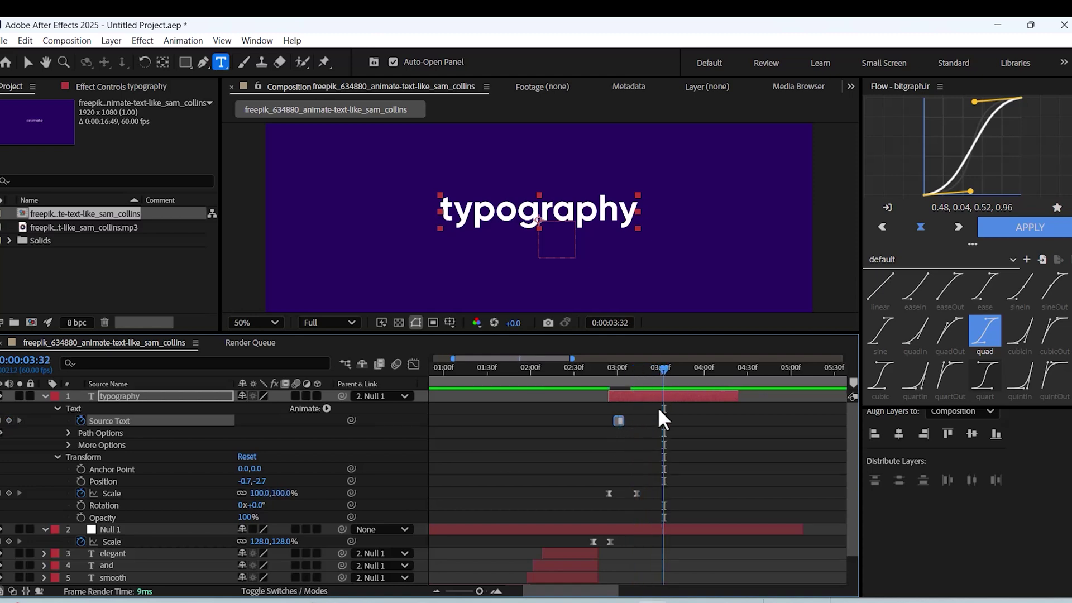
pyautogui.doubleClick(578, 210)
pyautogui.write('in')
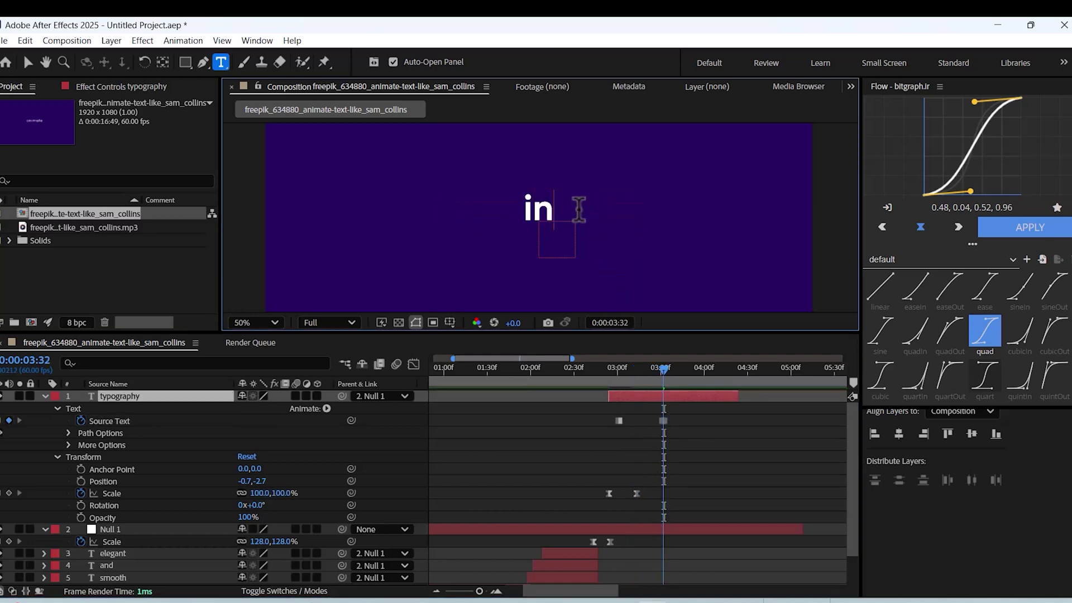
pyautogui.click(701, 427)
pyautogui.moveTo(663, 374); pyautogui.dragTo(599, 380)
pyautogui.press('space')
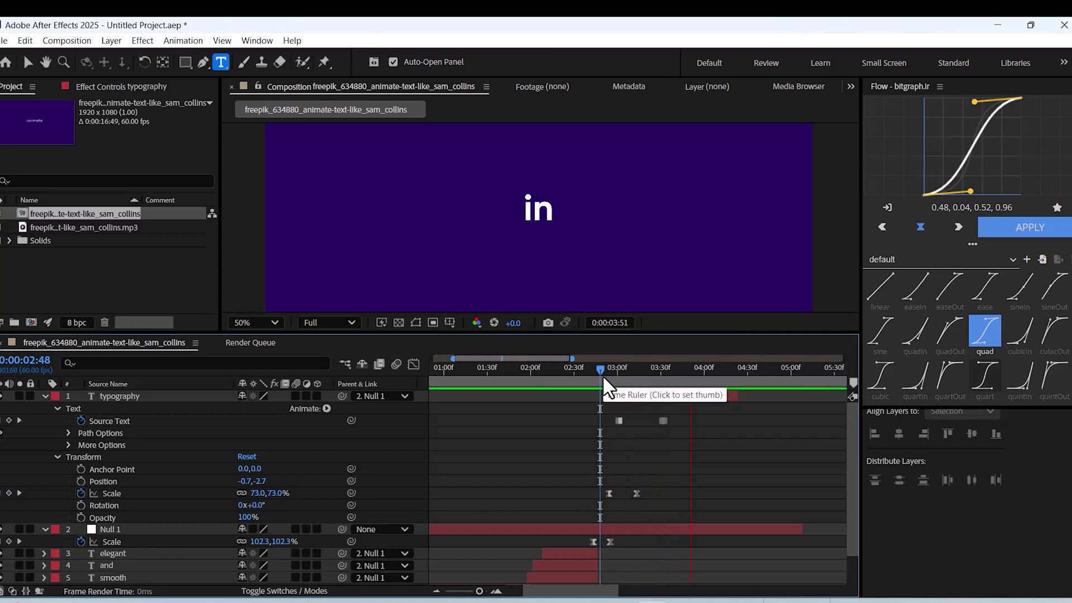
# Step: Move the first Source Text keyframe back to near the start of the "typography" layer
pyautogui.click(725, 376)
pyautogui.moveTo(728, 385); pyautogui.dragTo(665, 383)
pyautogui.click(610, 421)
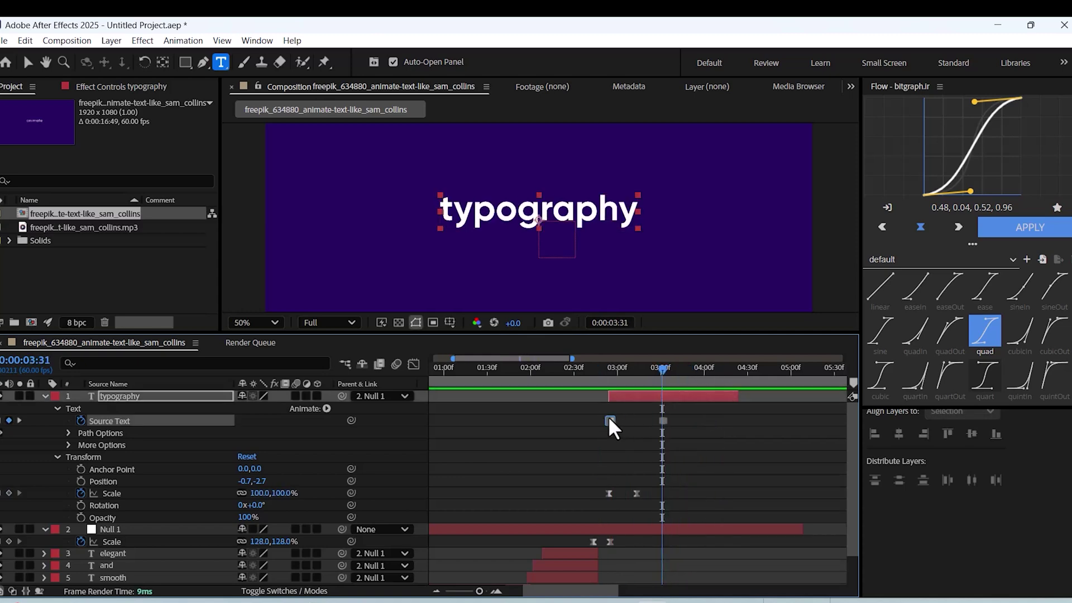
# Step: Keyframe the Source Text to read "After Effects" at 0:00:03:54 and preview the word changes
pyautogui.moveTo(663, 383)
pyautogui.mouseDown()
pyautogui.moveTo(626, 391)
pyautogui.moveTo(689, 397)
pyautogui.moveTo(667, 378)
pyautogui.mouseUp()
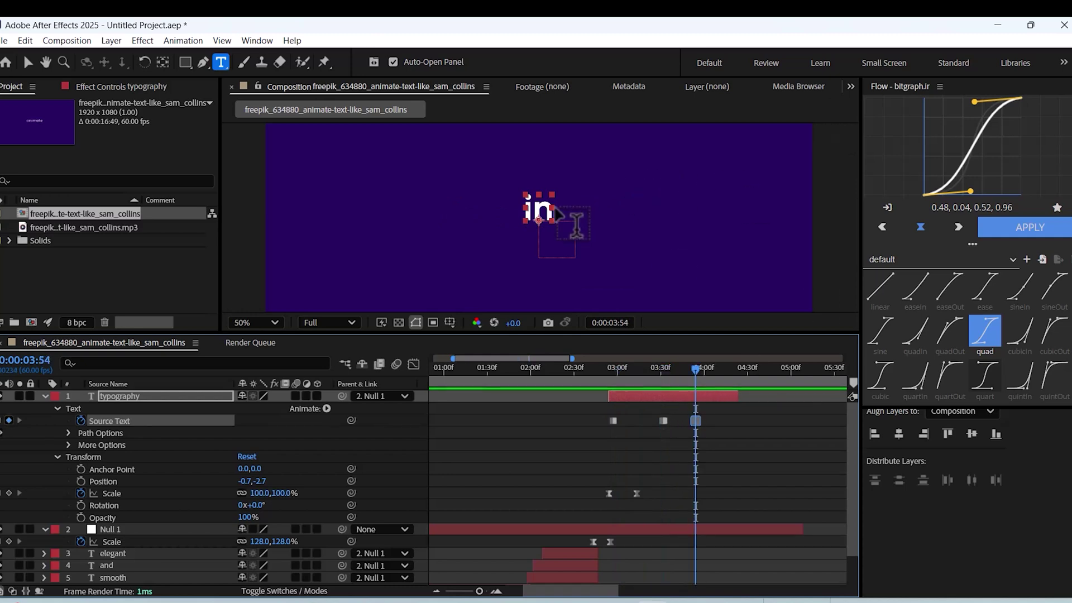
pyautogui.doubleClick(535, 212)
pyautogui.write('A')
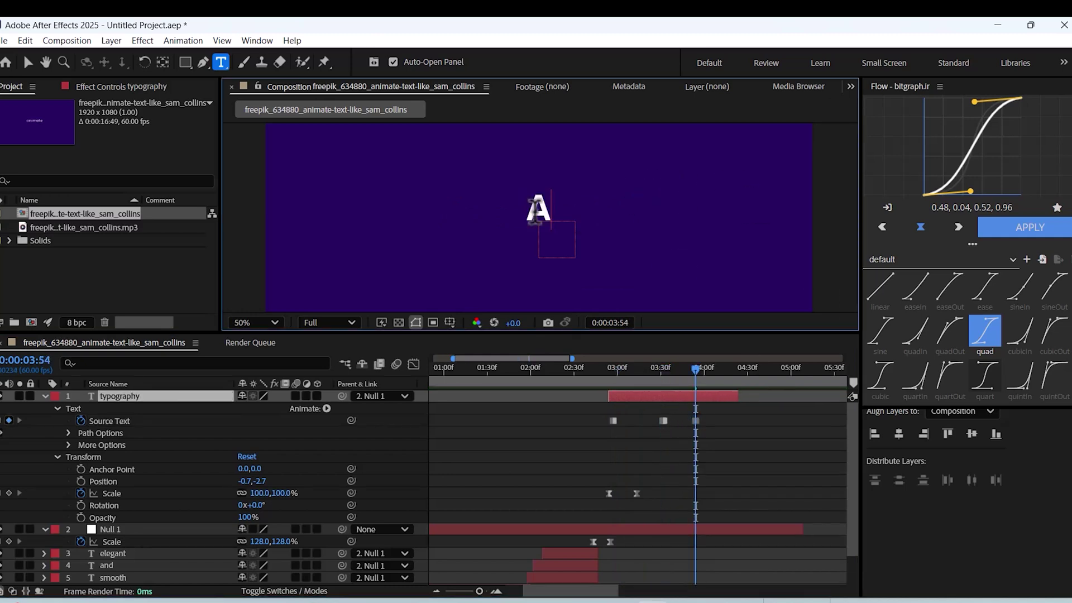
pyautogui.write('fter Effects')
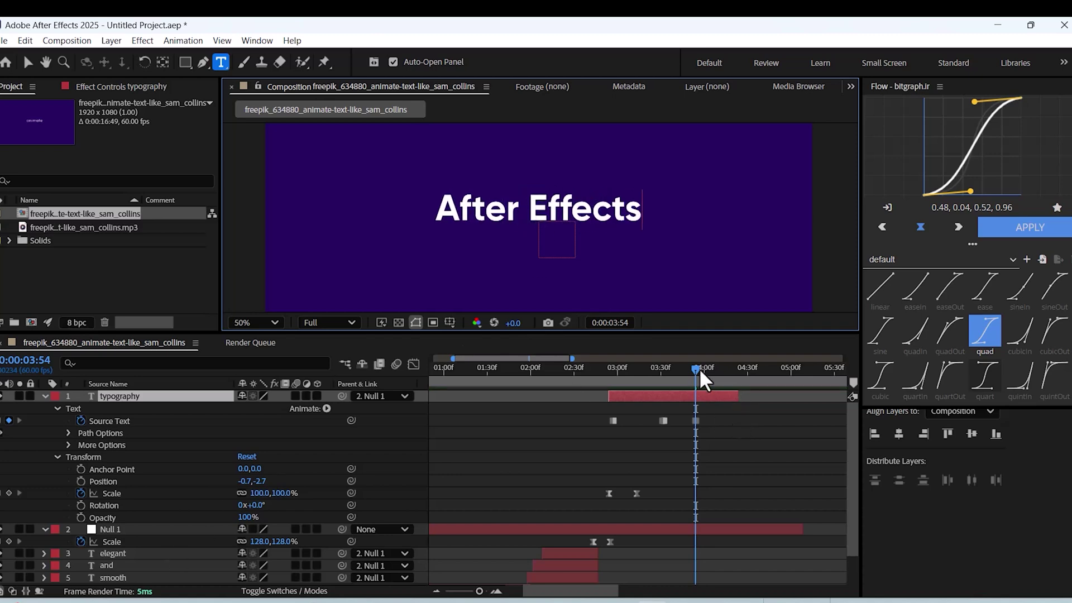
pyautogui.moveTo(699, 370); pyautogui.dragTo(603, 378)
pyautogui.press('space')
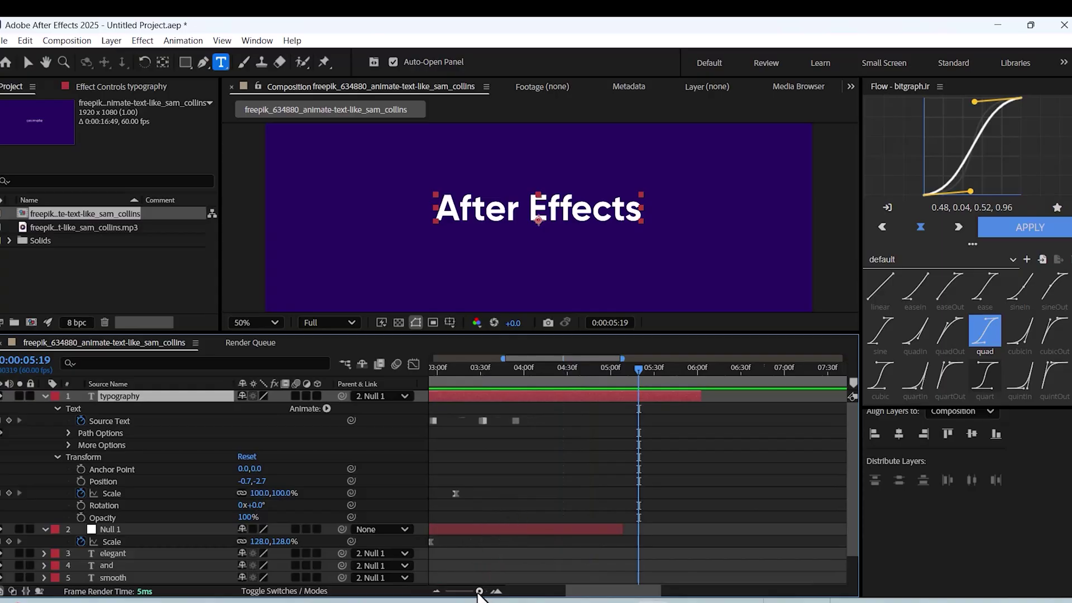
# Step: Create a new full-composition solid coloured white (FFFFFF), 1920 by 1080 px
pyautogui.moveTo(478, 592); pyautogui.dragTo(448, 591)
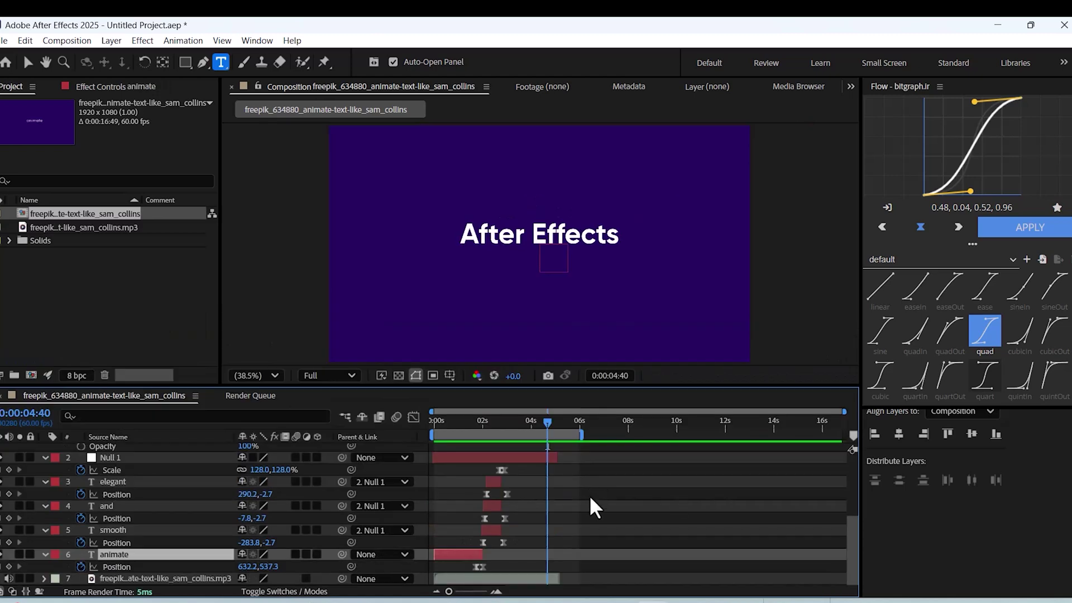
pyautogui.rightClick(610, 545)
pyautogui.moveTo(701, 376)
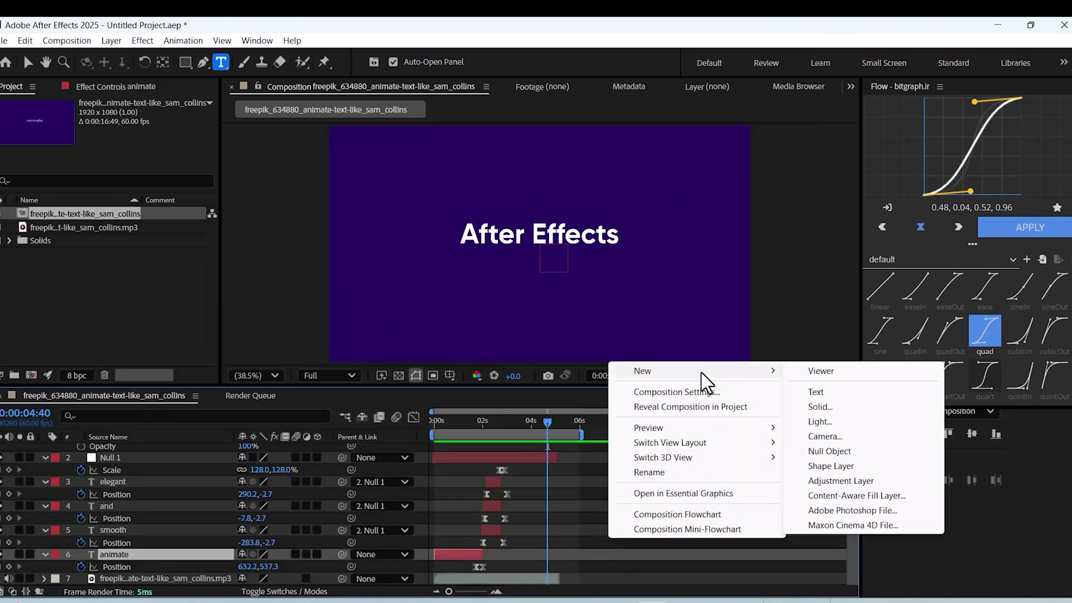
pyautogui.click(849, 412)
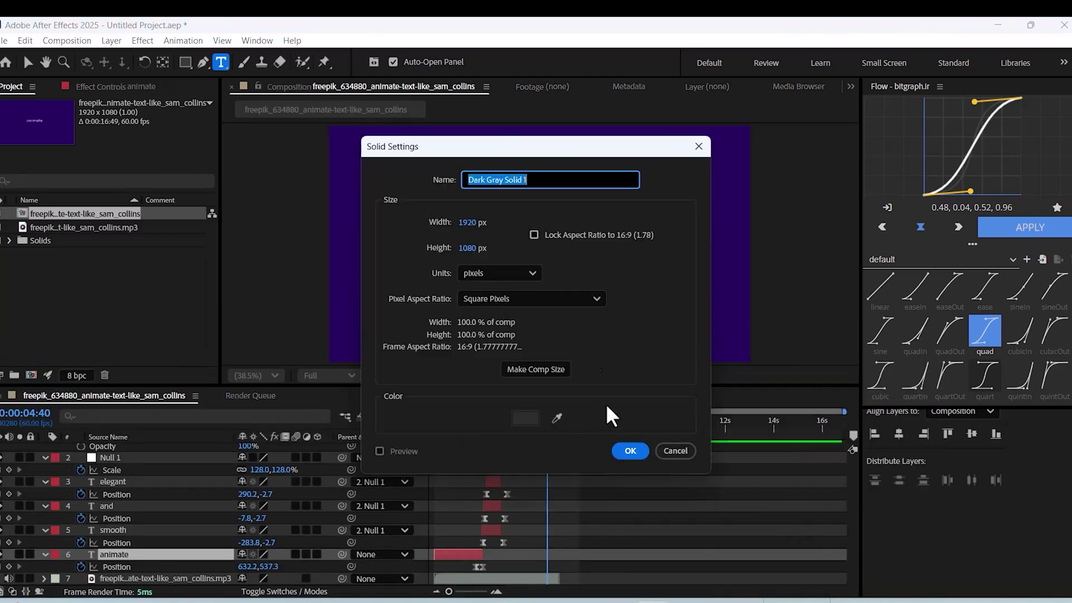
pyautogui.moveTo(540, 144); pyautogui.dragTo(682, 156)
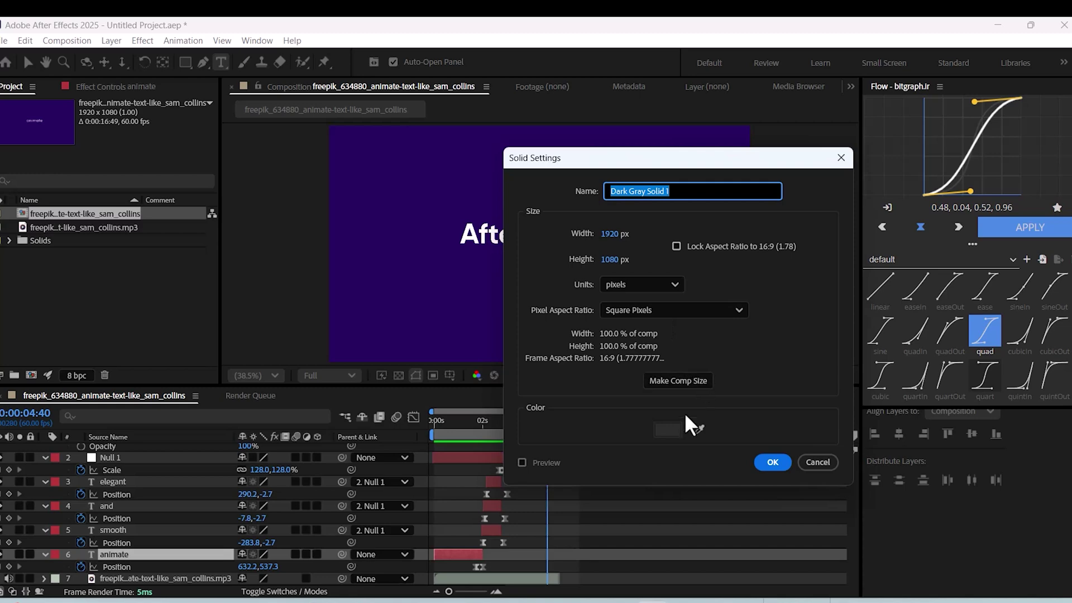
pyautogui.click(674, 426)
pyautogui.moveTo(579, 277); pyautogui.dragTo(512, 231)
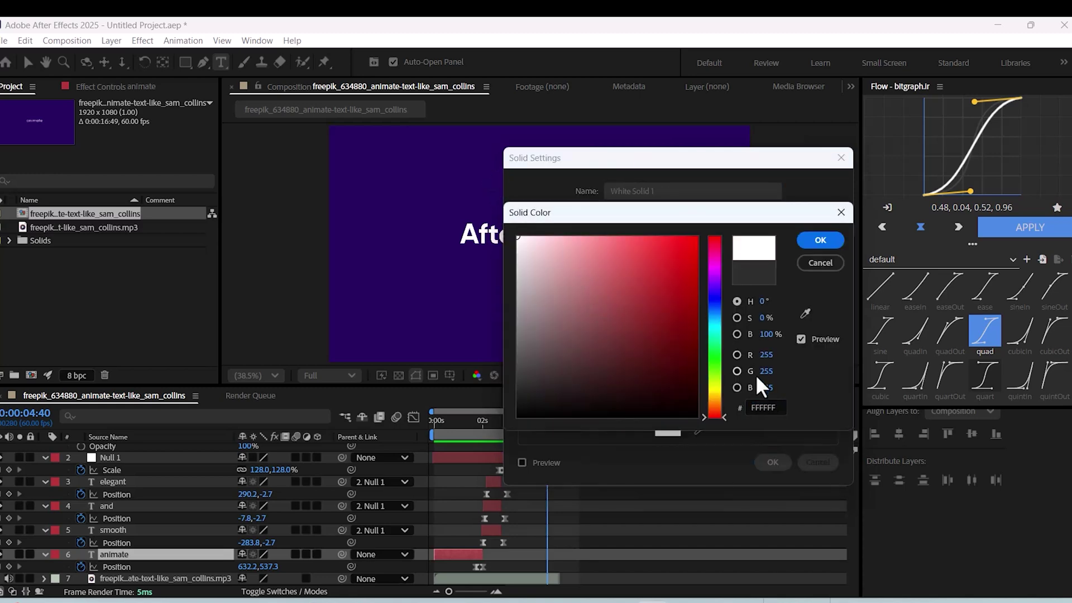
pyautogui.click(820, 240)
pyautogui.click(773, 462)
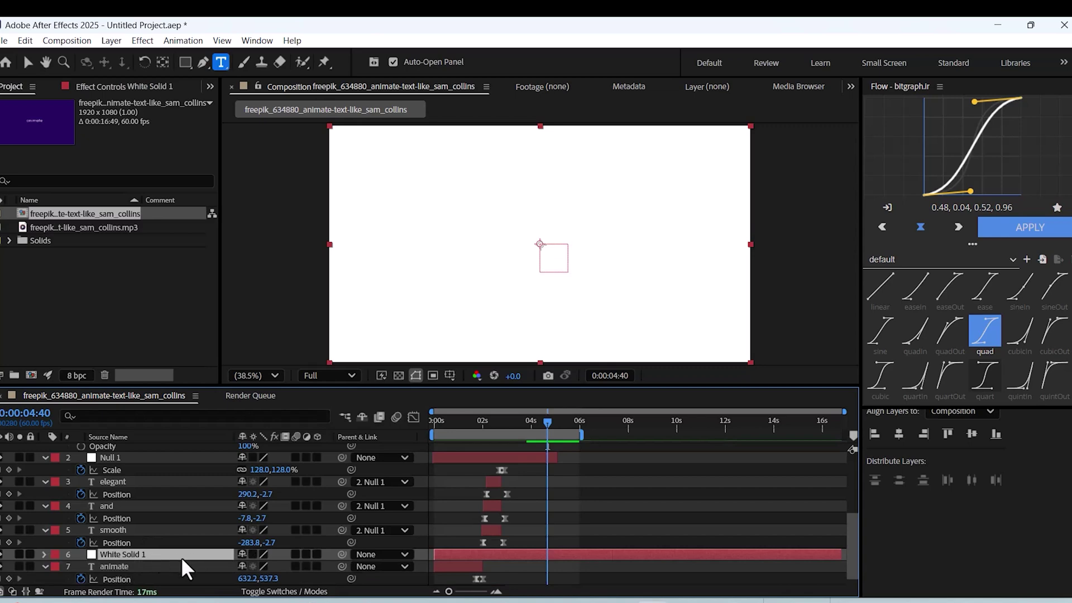
# Step: Place White Solid 1 below the "animate" layer and shift it to start at about 0:00:03:56
pyautogui.moveTo(183, 558); pyautogui.dragTo(187, 577)
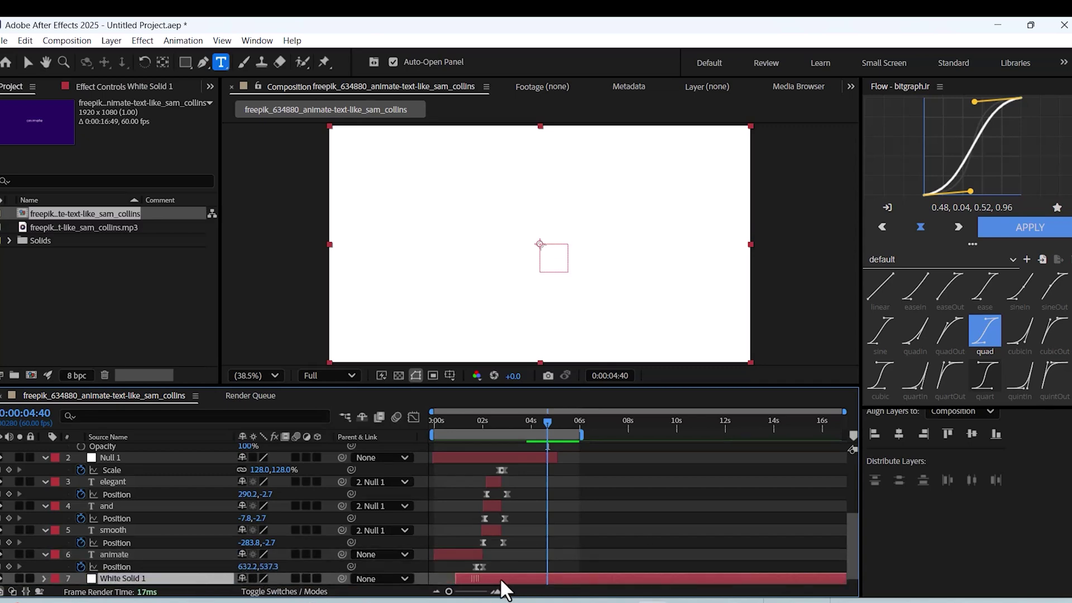
pyautogui.moveTo(501, 580); pyautogui.dragTo(557, 581)
pyautogui.moveTo(551, 422); pyautogui.dragTo(428, 433)
pyautogui.press('space')
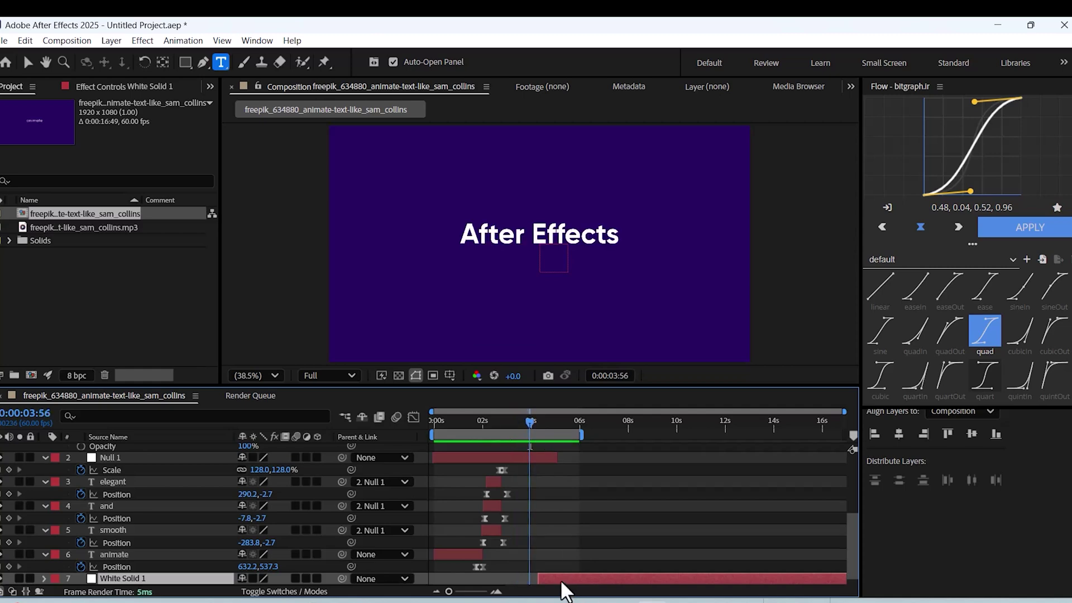
pyautogui.moveTo(562, 581); pyautogui.dragTo(555, 582)
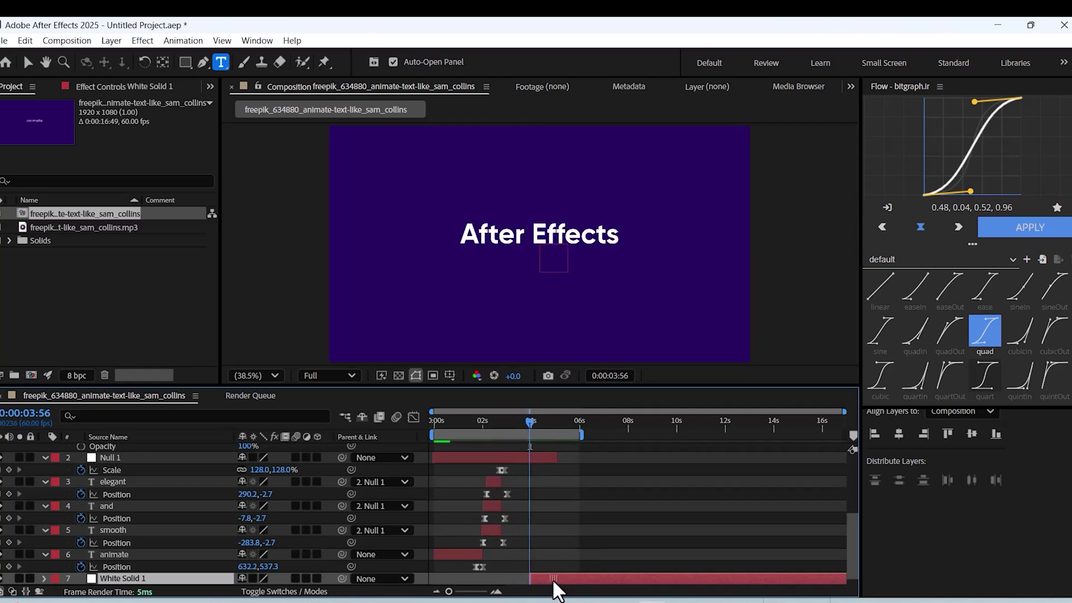
# Step: Change the fill colour of the "After Effects" text to black
pyautogui.tripleClick(565, 223)
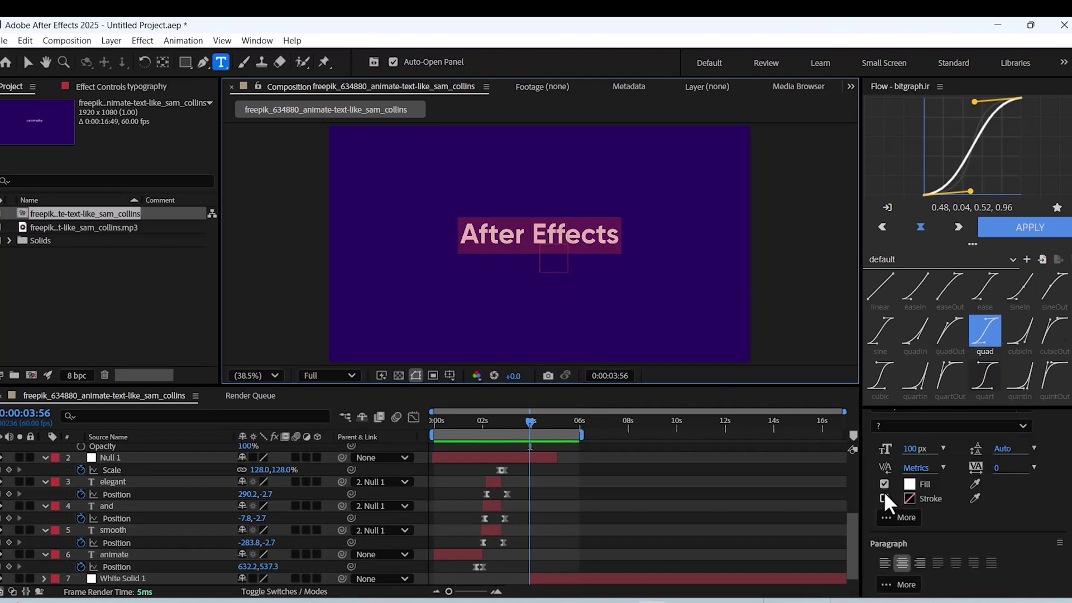
pyautogui.click(911, 484)
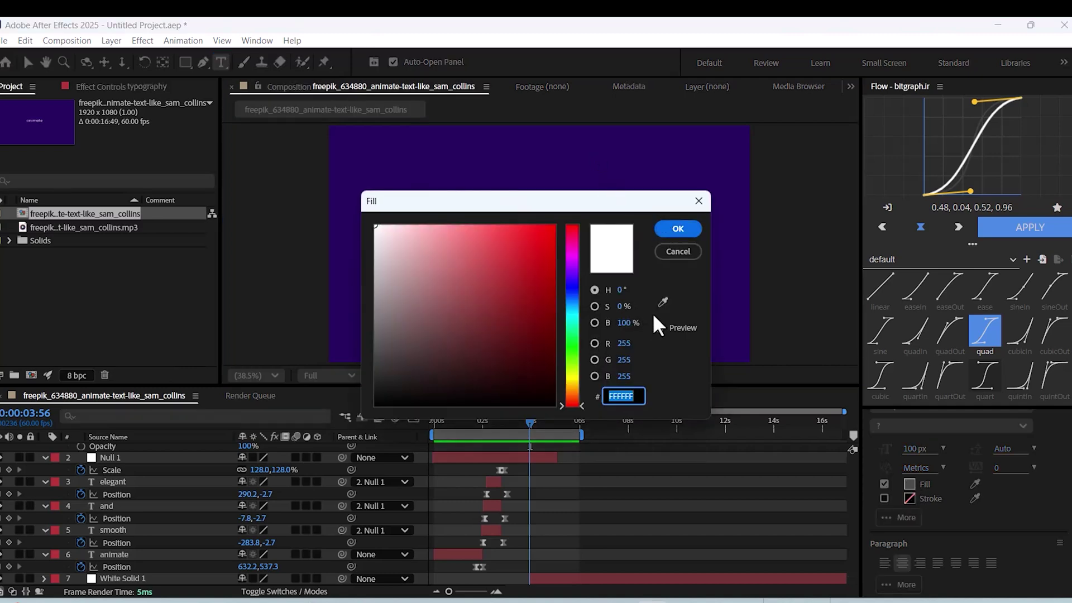
pyautogui.click(663, 302)
pyautogui.click(642, 153)
pyautogui.click(678, 228)
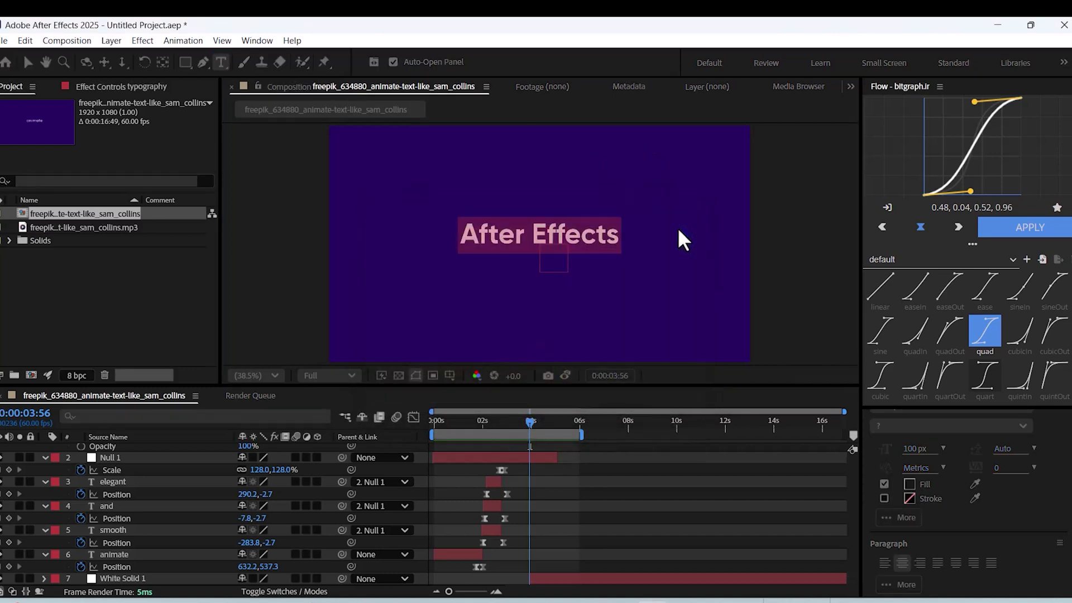
pyautogui.click(614, 525)
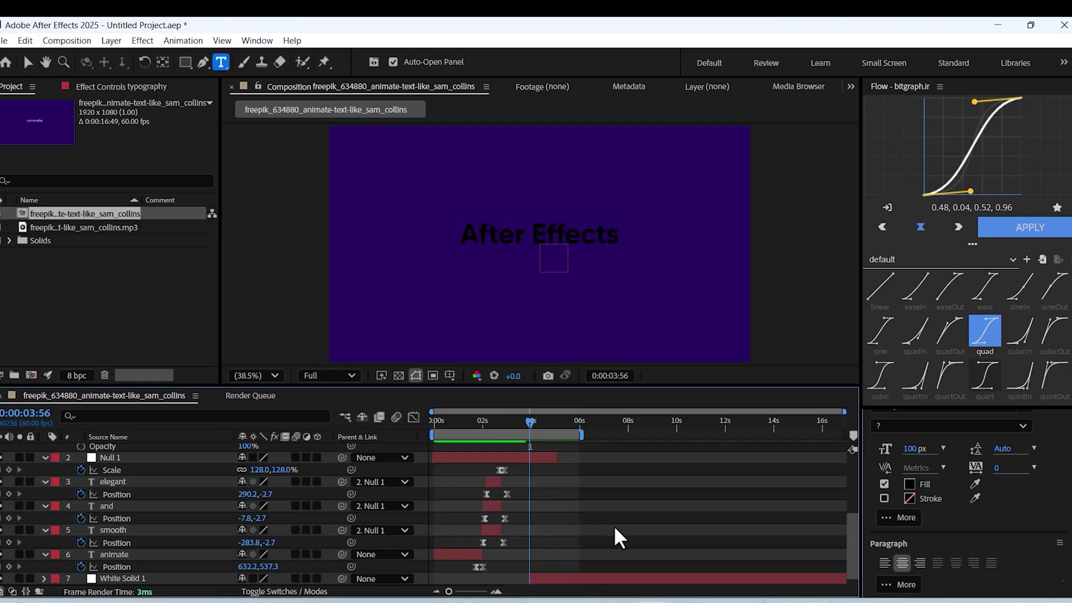
# Step: Align White Solid 1's start with the 0:00:03:56 frame and scrub back over the preceding words
pyautogui.scroll(-1, 600, 528)
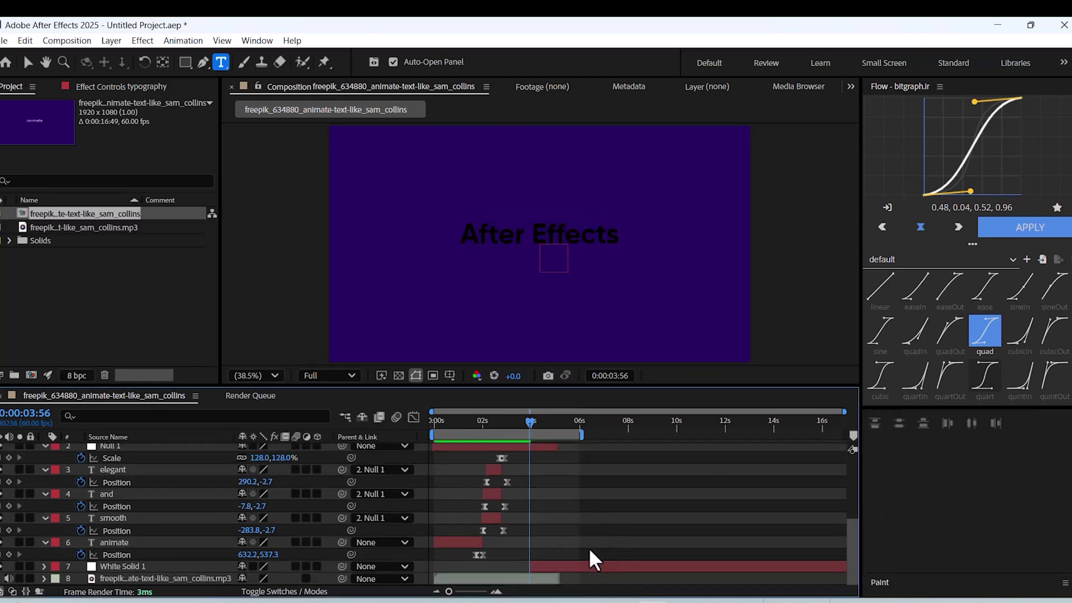
pyautogui.click(557, 566)
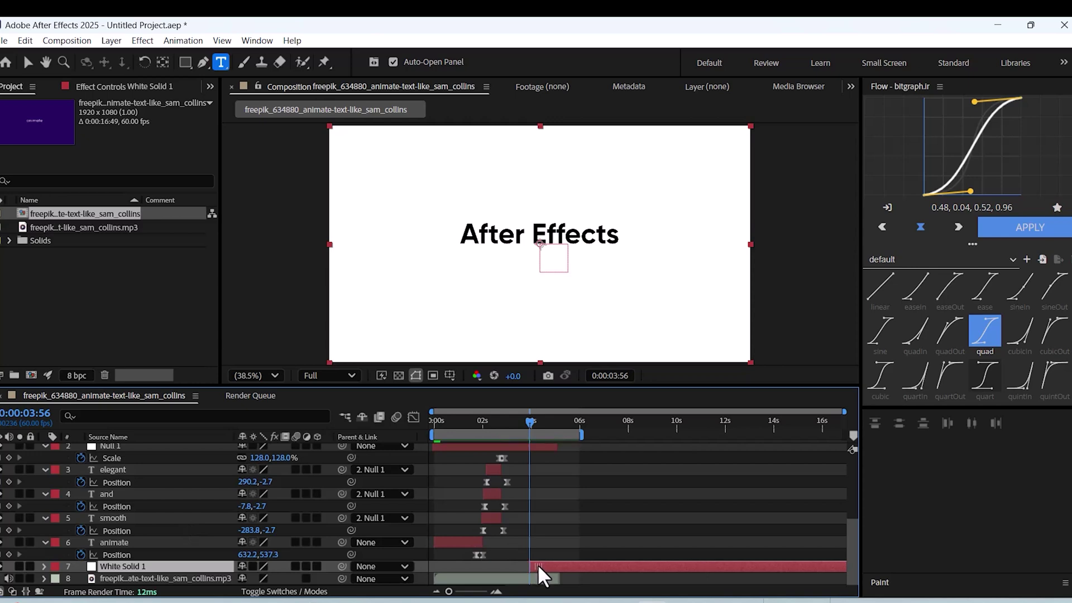
pyautogui.moveTo(532, 421); pyautogui.dragTo(486, 449)
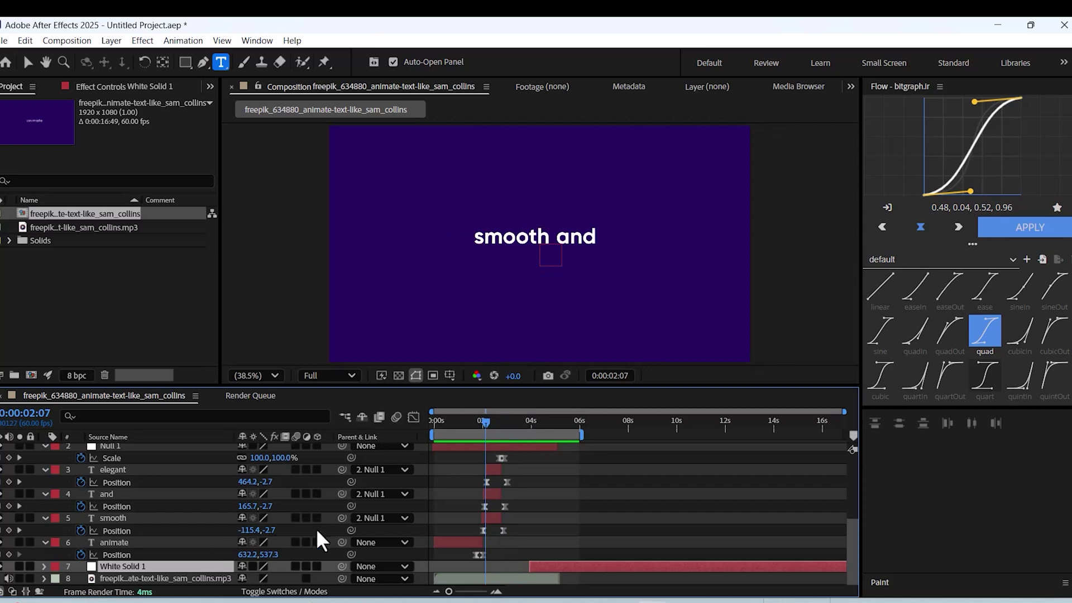
# Step: Create a new full-composition solid coloured black, 1920 by 1080 px
pyautogui.rightClick(581, 516)
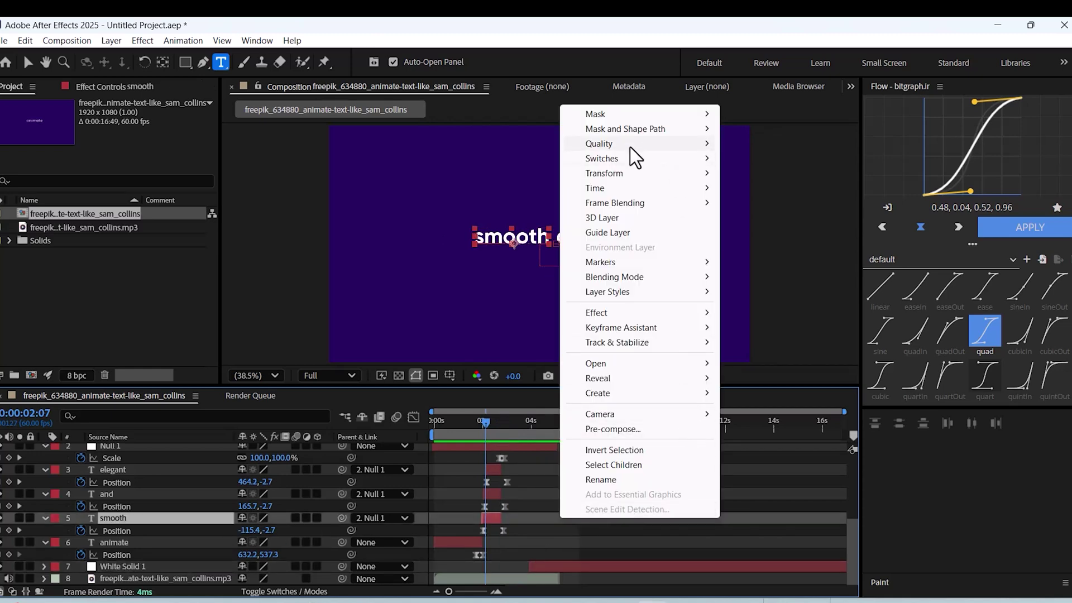
pyautogui.rightClick(426, 512)
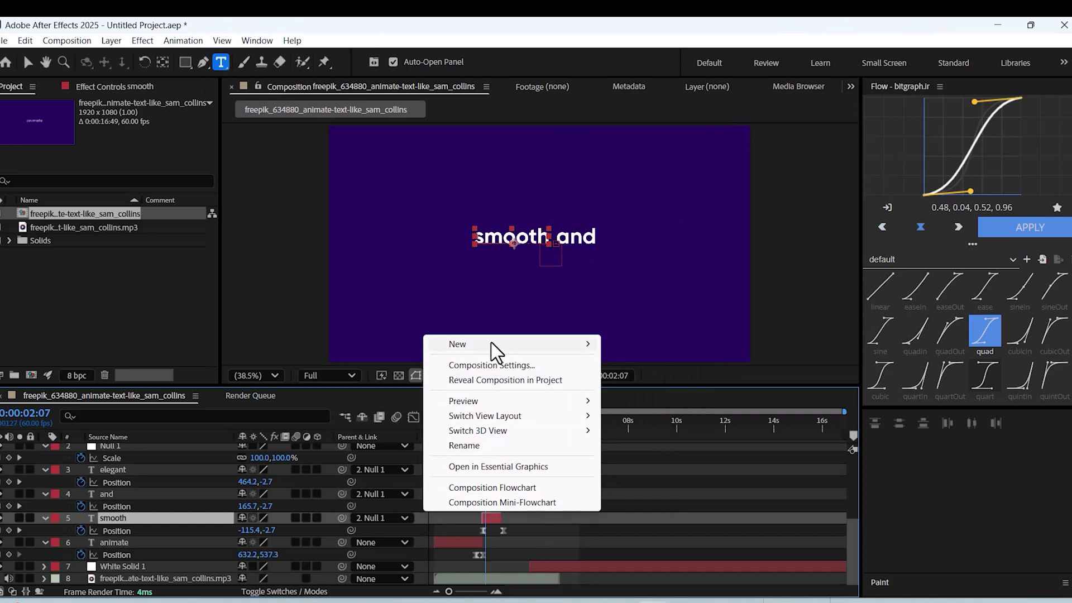
pyautogui.moveTo(492, 345)
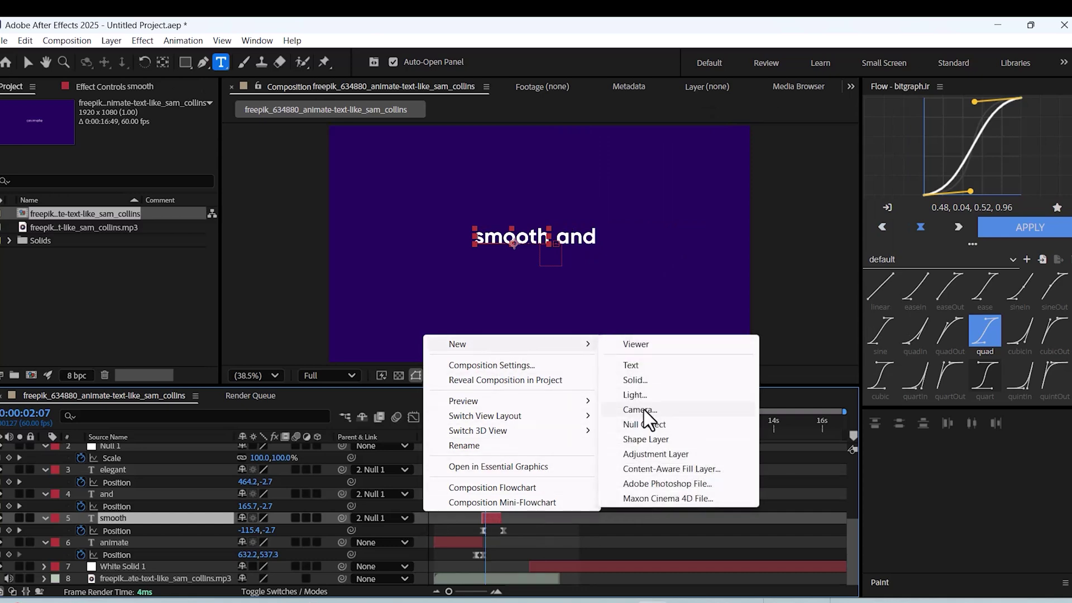
pyautogui.click(634, 380)
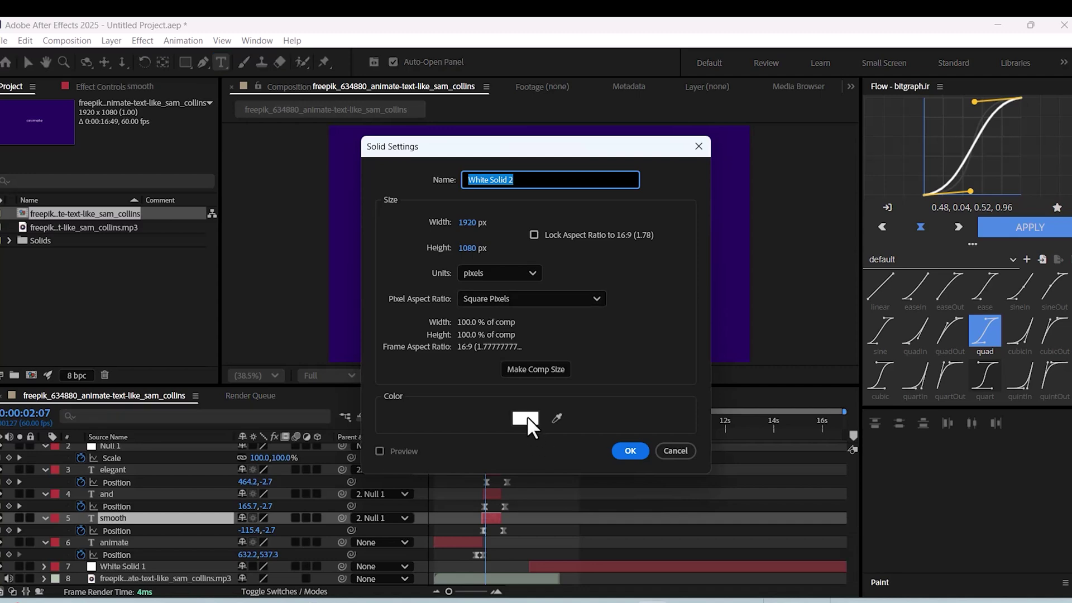
pyautogui.click(525, 420)
pyautogui.moveTo(541, 347); pyautogui.dragTo(564, 428)
pyautogui.click(674, 248)
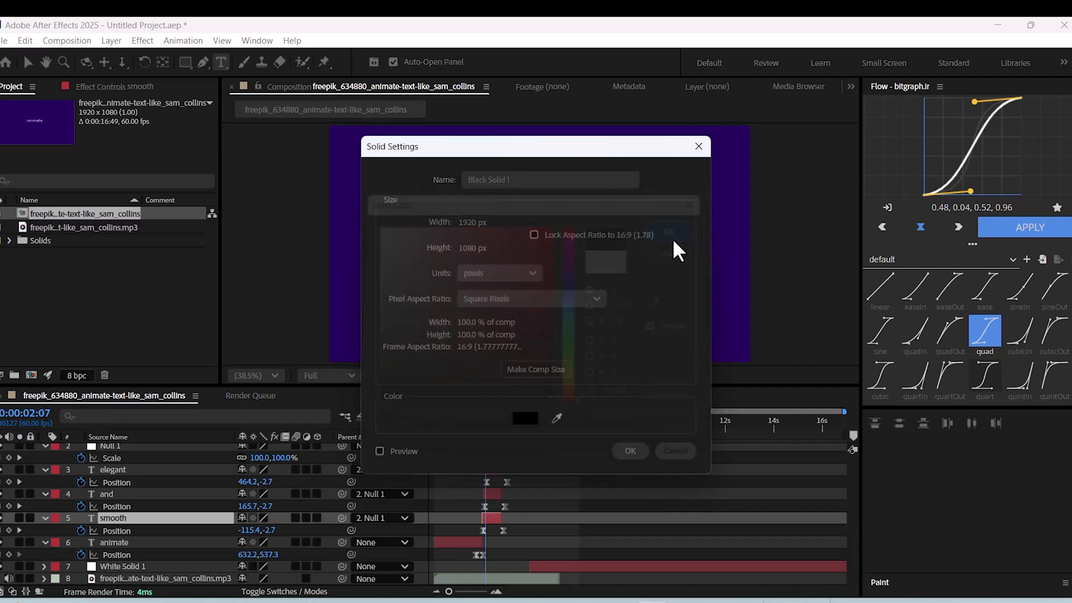
pyautogui.click(631, 449)
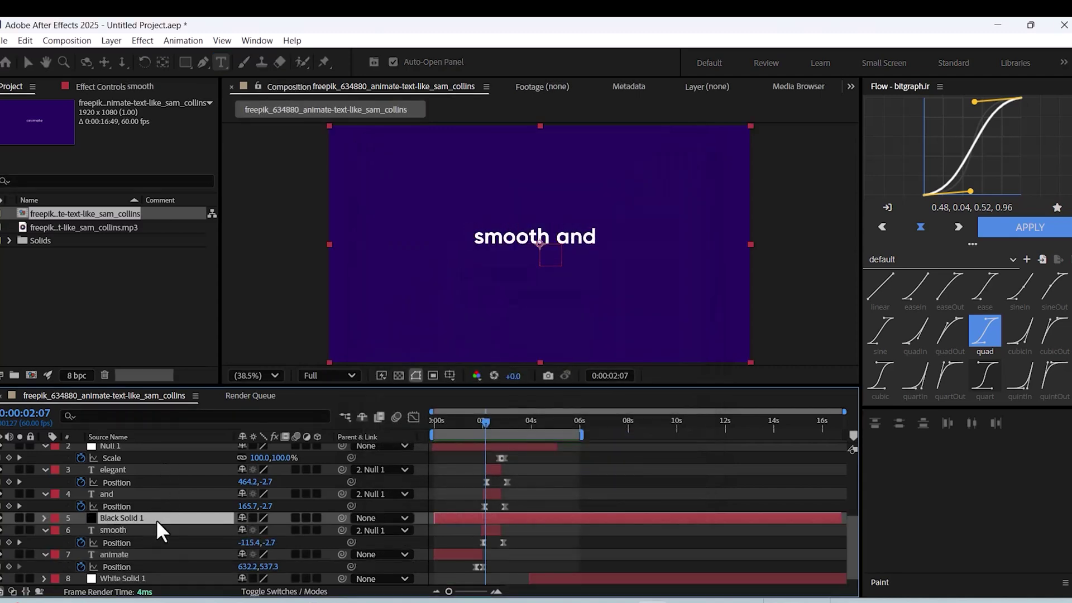
# Step: Place Black Solid 1 beneath White Solid 1 as the background and preview the animation from the beginning
pyautogui.moveTo(157, 516); pyautogui.dragTo(154, 592)
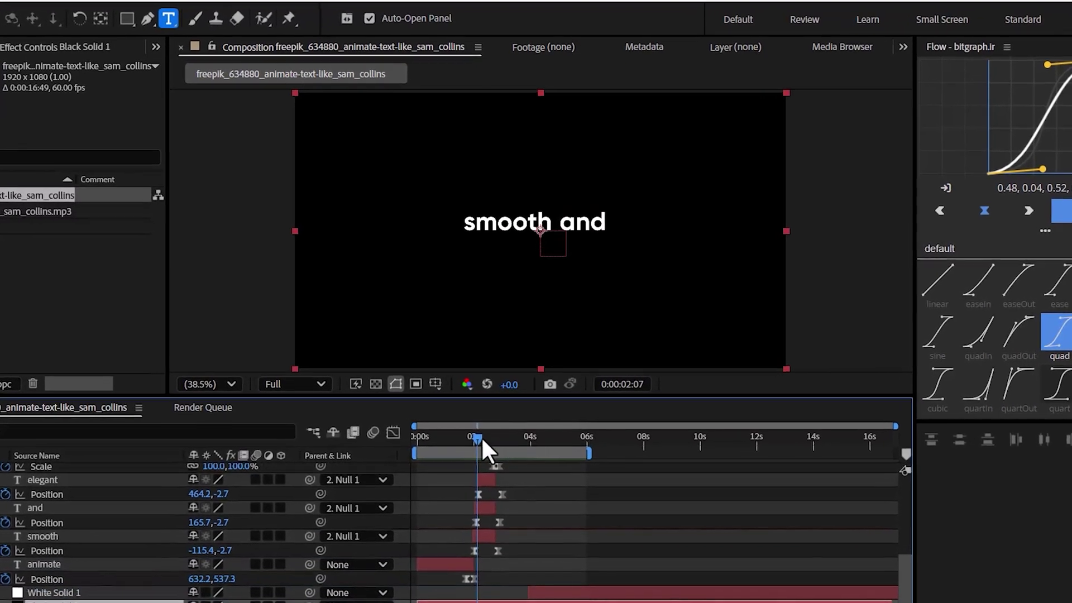
pyautogui.moveTo(479, 436); pyautogui.dragTo(338, 456)
pyautogui.press('space')
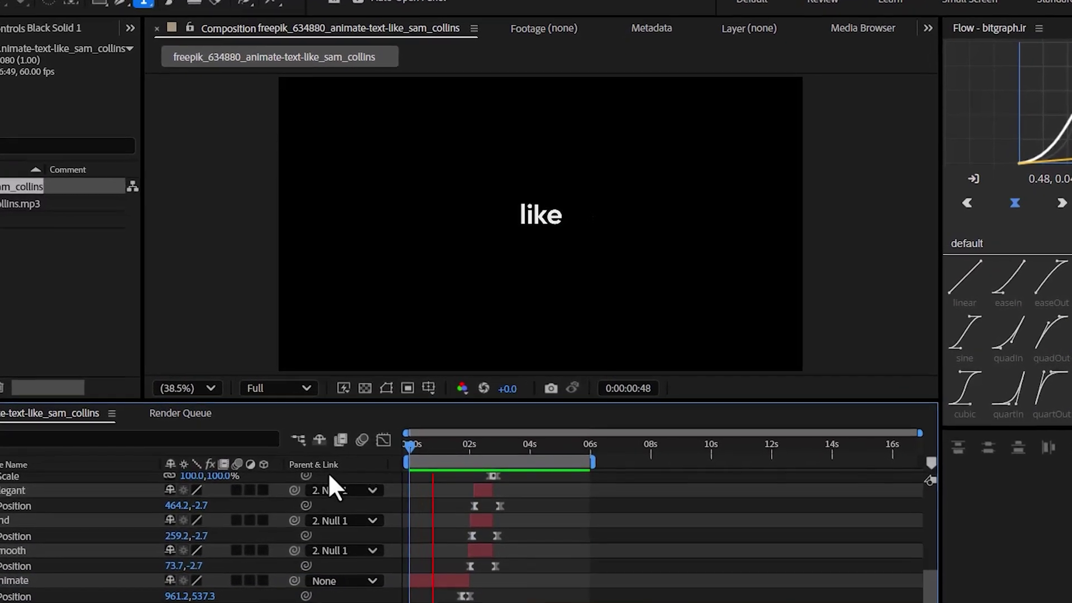